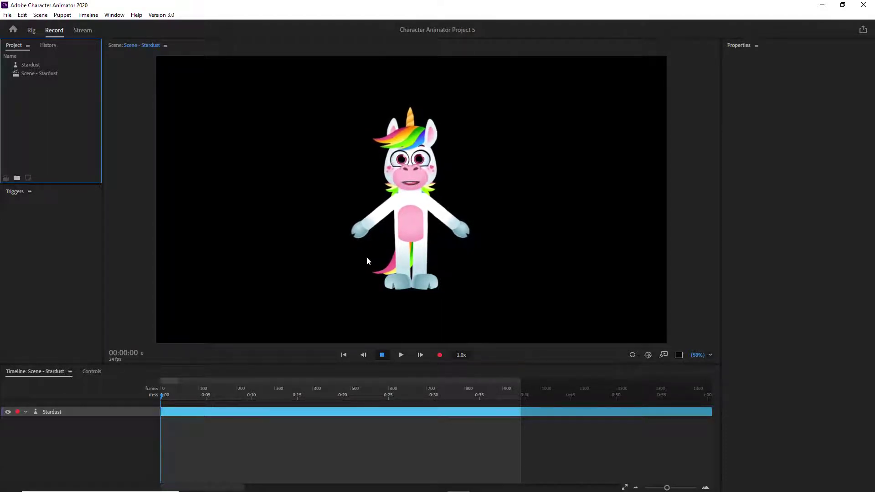
Enlarge the Stardust puppet in the scene view, check its entry among the example puppets, and return to the recording workspace.
{"action": "scroll", "coordinate": [435, 229], "scroll_direction": "up", "scroll_amount": 2}
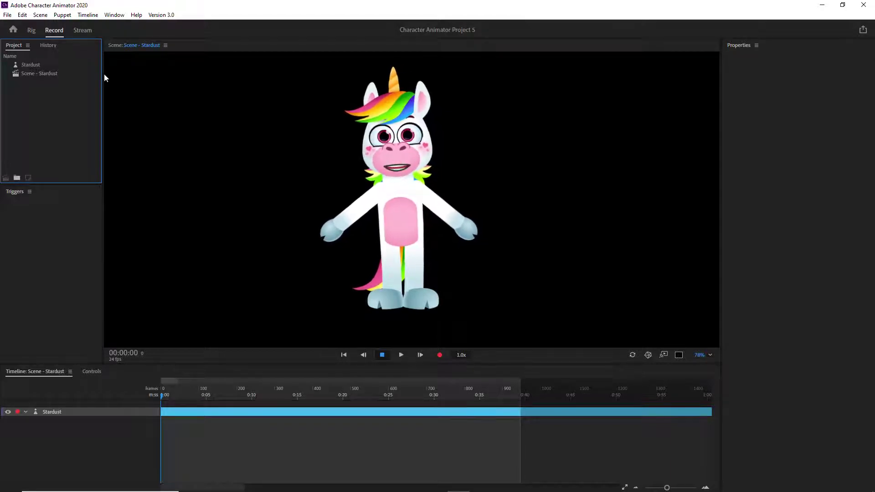
{"action": "left_click", "coordinate": [13, 30]}
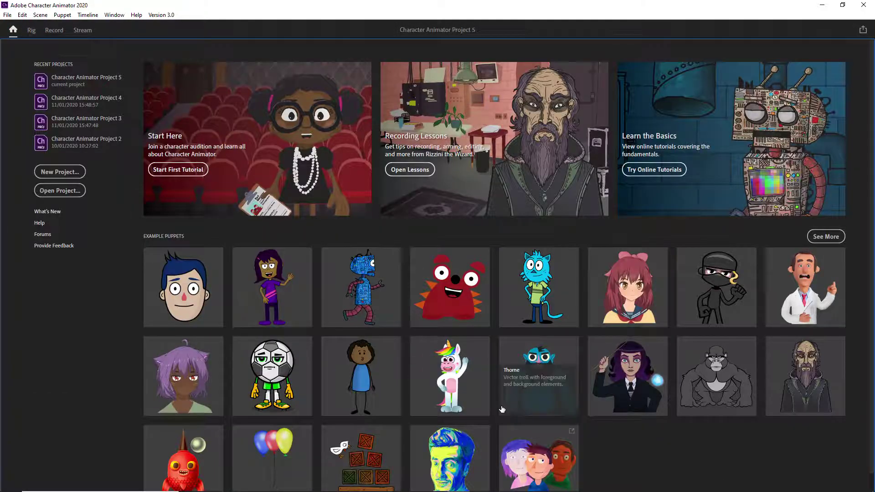
{"action": "mouse_move", "coordinate": [449, 371]}
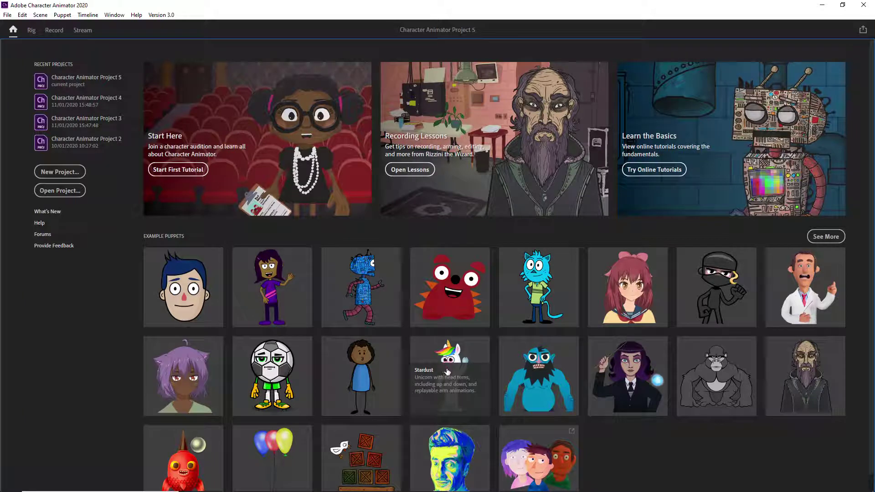
{"action": "left_click", "coordinate": [54, 30]}
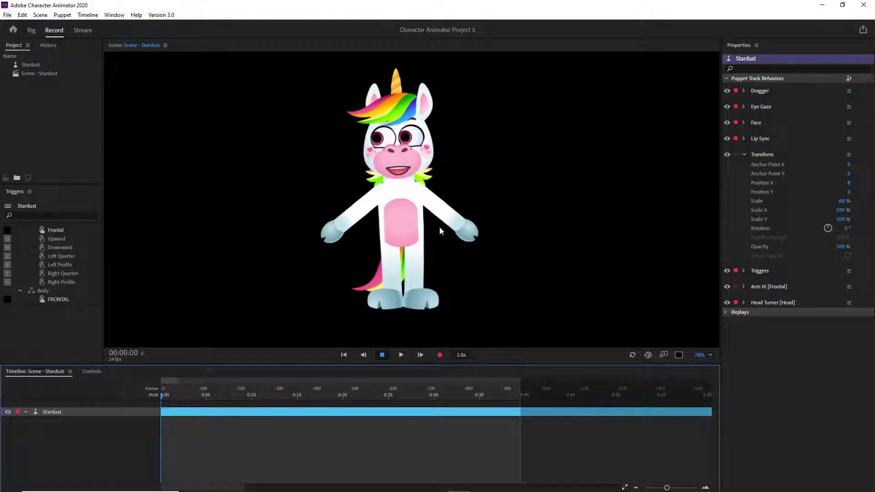
Switch to Word and open the recent document "Phím tắt Character Animator".
{"action": "mouse_move", "coordinate": [280, 486]}
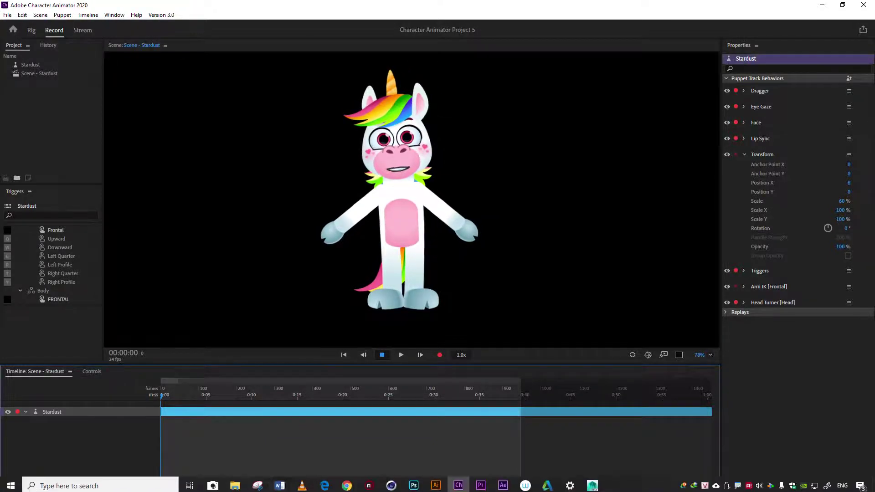
{"action": "right_click", "coordinate": [281, 484]}
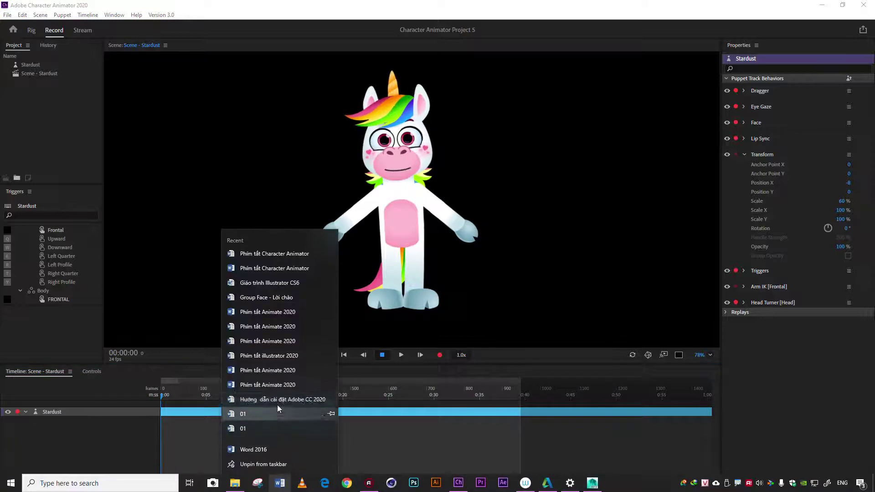
{"action": "left_click", "coordinate": [257, 253]}
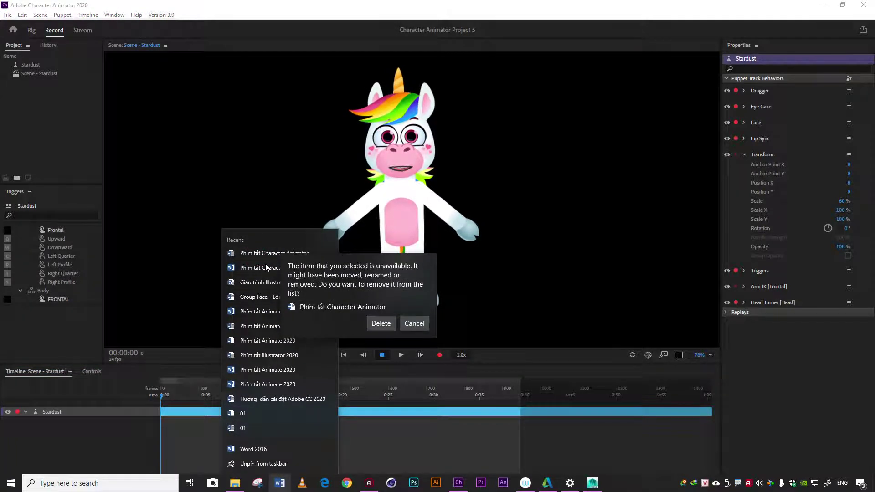
{"action": "left_click", "coordinate": [413, 323]}
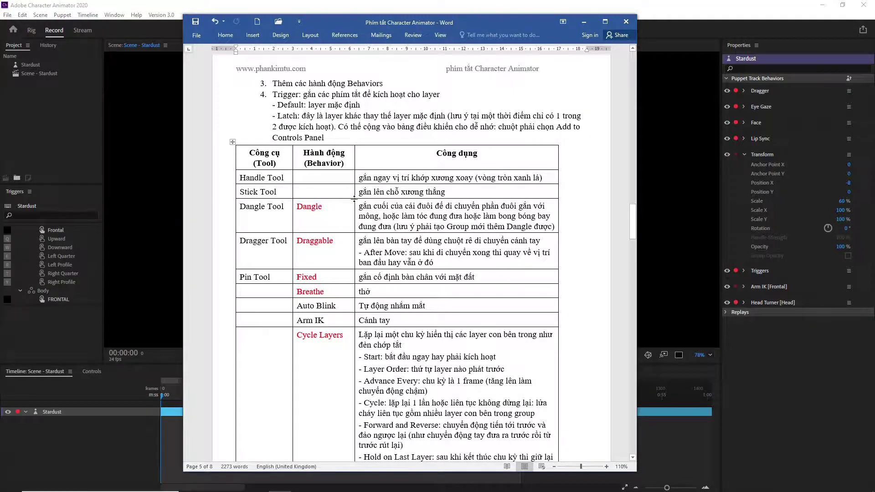
Read the Head Turner entry in the document's behavior table, and return to Character Animator.
{"action": "scroll", "coordinate": [360, 205], "scroll_direction": "down", "scroll_amount": 8}
{"action": "scroll", "coordinate": [321, 290], "scroll_direction": "down", "scroll_amount": 5}
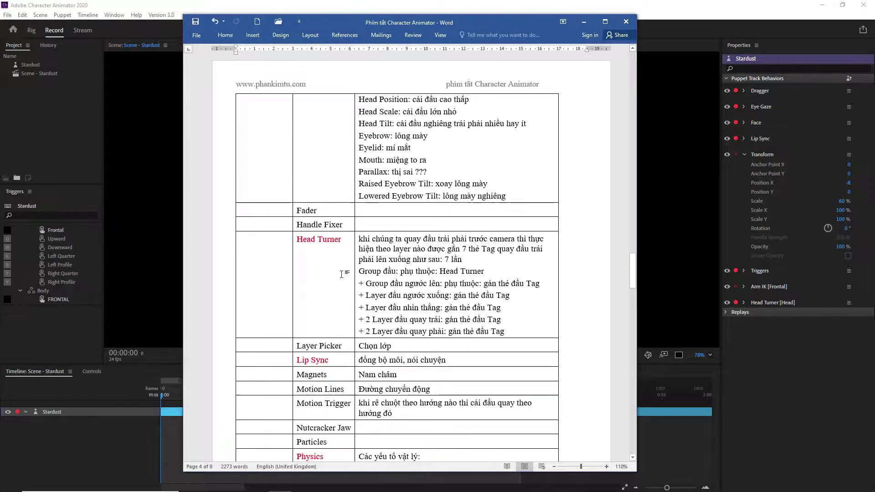
{"action": "left_click_drag", "start_coordinate": [346, 240], "coordinate": [298, 239]}
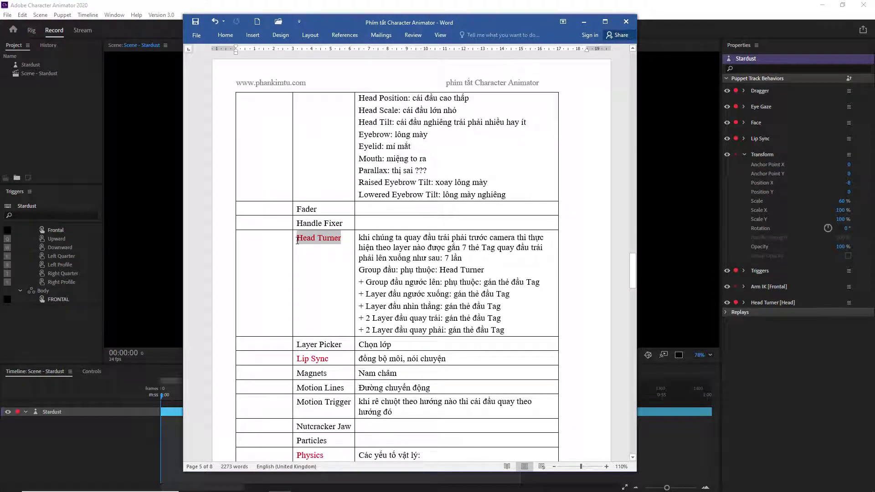
{"action": "left_click", "coordinate": [320, 239]}
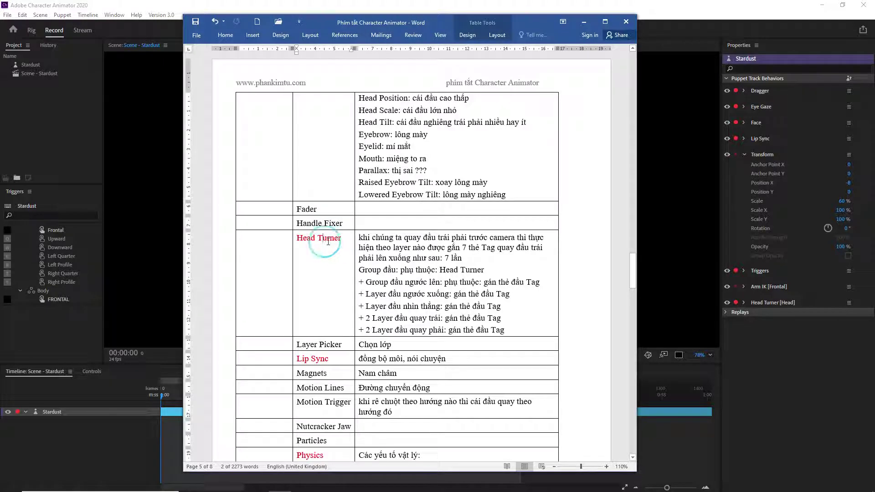
{"action": "scroll", "coordinate": [392, 263], "scroll_direction": "down", "scroll_amount": 2}
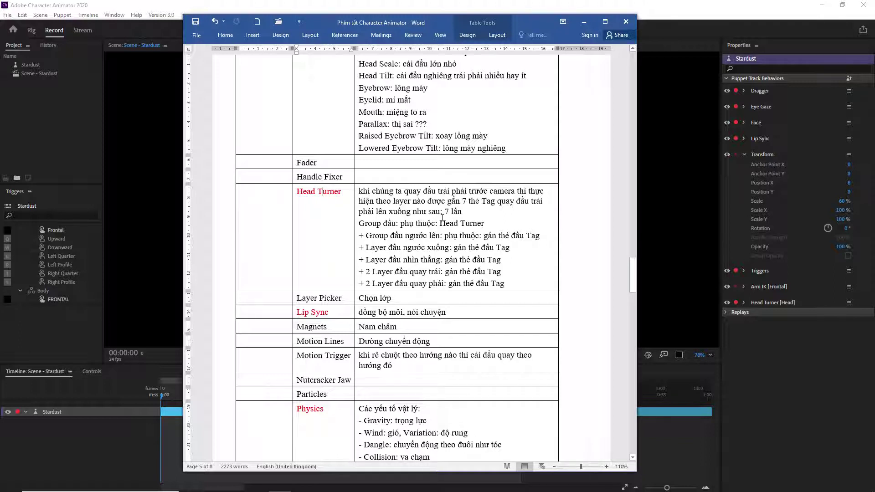
{"action": "scroll", "coordinate": [442, 218], "scroll_direction": "down", "scroll_amount": 1}
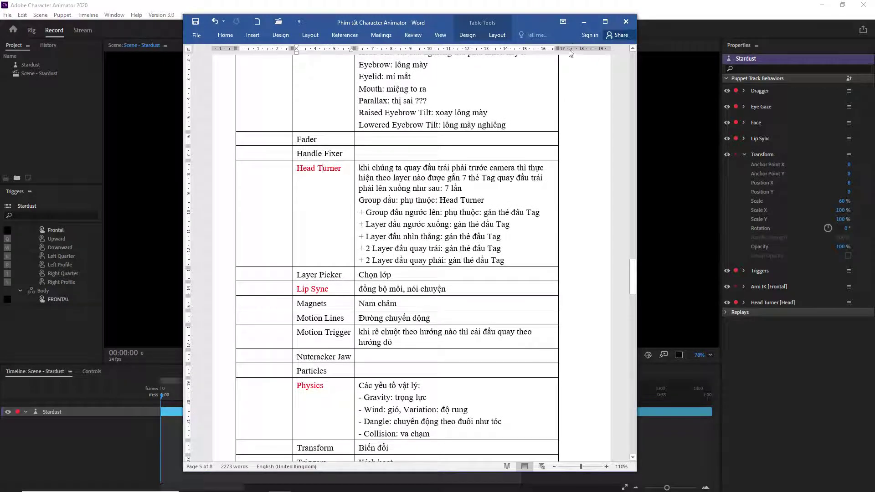
{"action": "left_click", "coordinate": [583, 21]}
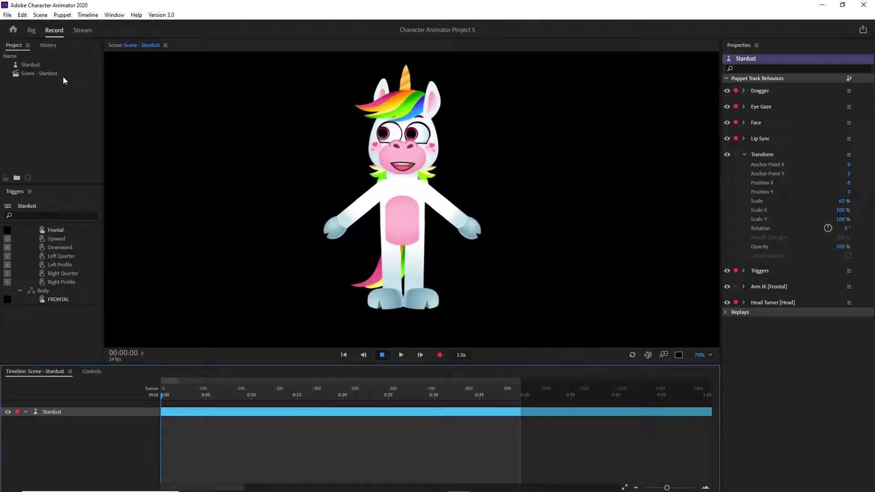
Open the Stardust puppet's rig and collapse its ICONS group in the layer list.
{"action": "left_click", "coordinate": [31, 32]}
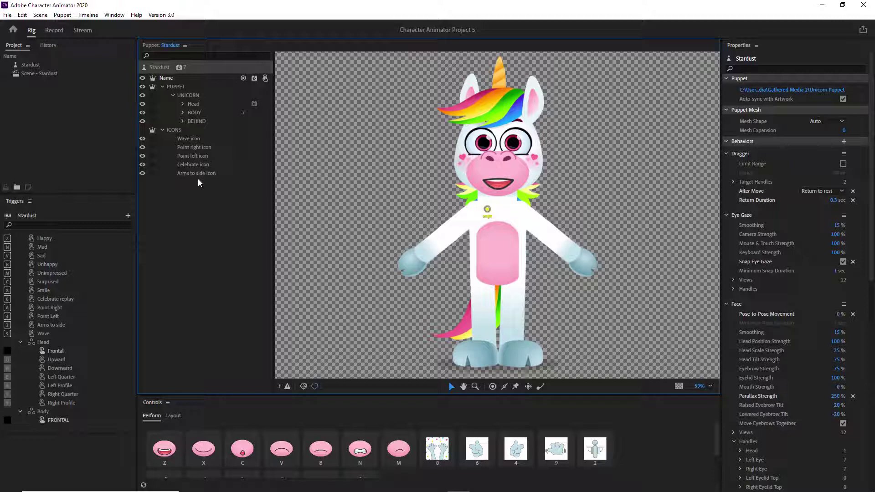
{"action": "left_click", "coordinate": [13, 30]}
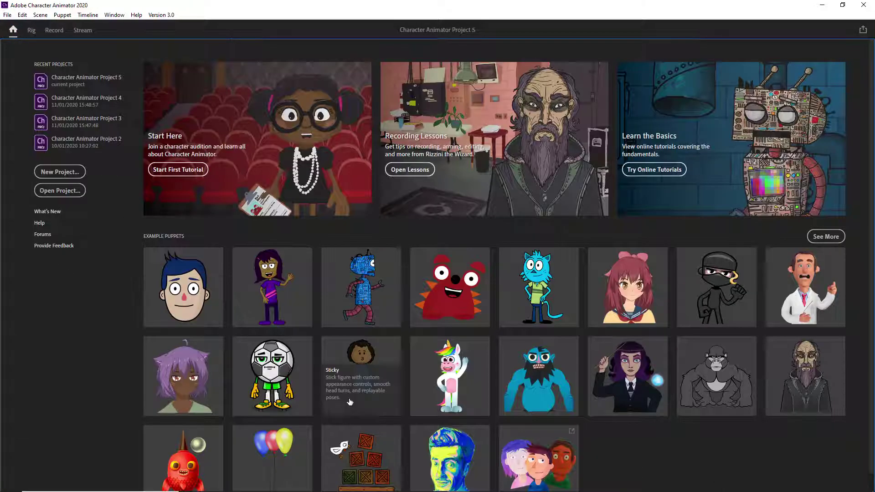
{"action": "left_click", "coordinate": [36, 35]}
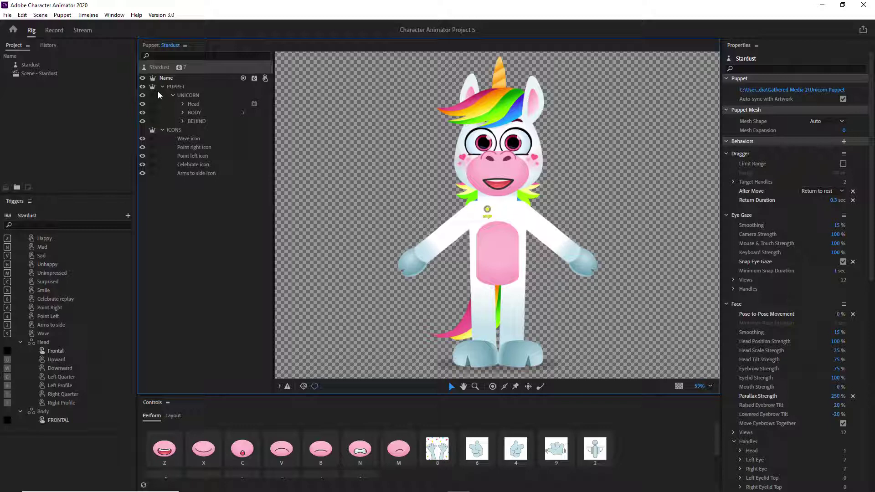
{"action": "left_click", "coordinate": [162, 131]}
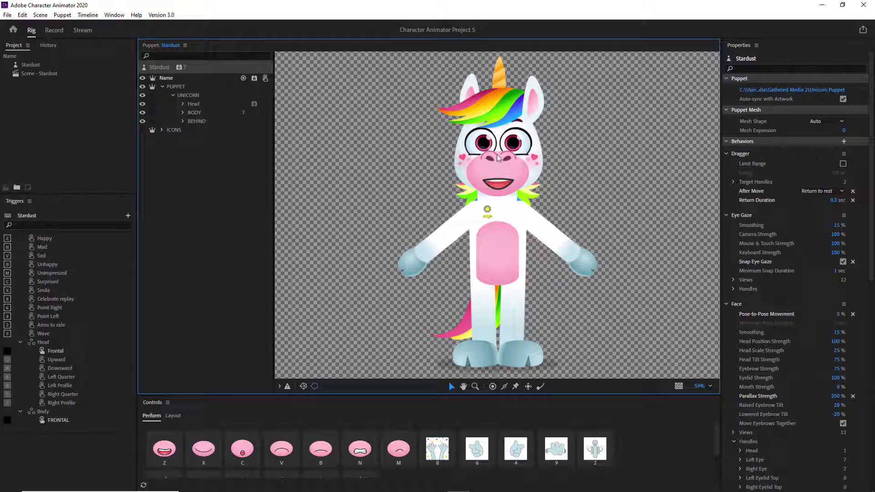
Examine Stardust's Head, BODY and BEHIND layers, then expand the Head group and inspect its Frontal view.
{"action": "left_click", "coordinate": [195, 105]}
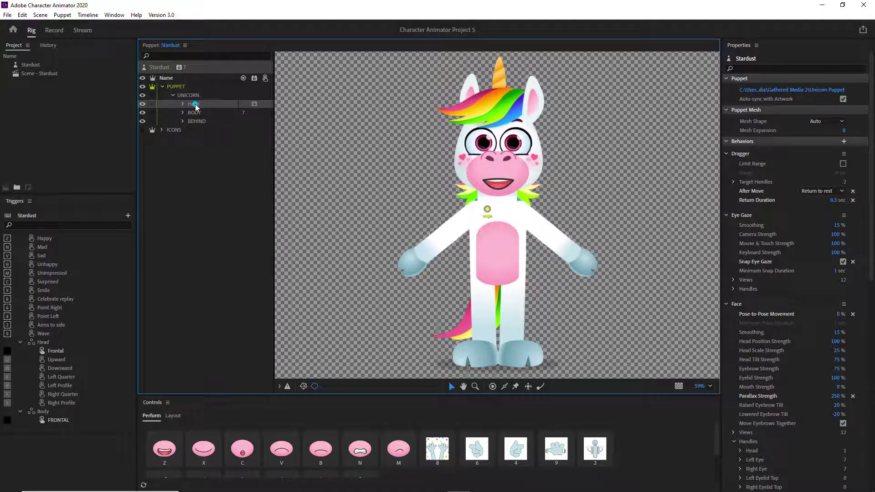
{"action": "left_click", "coordinate": [195, 113]}
{"action": "left_click", "coordinate": [196, 121]}
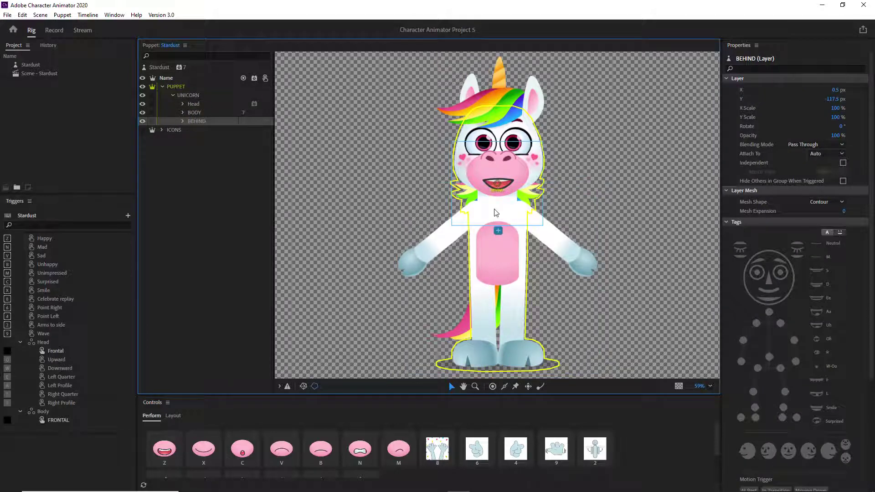
{"action": "left_click", "coordinate": [197, 103]}
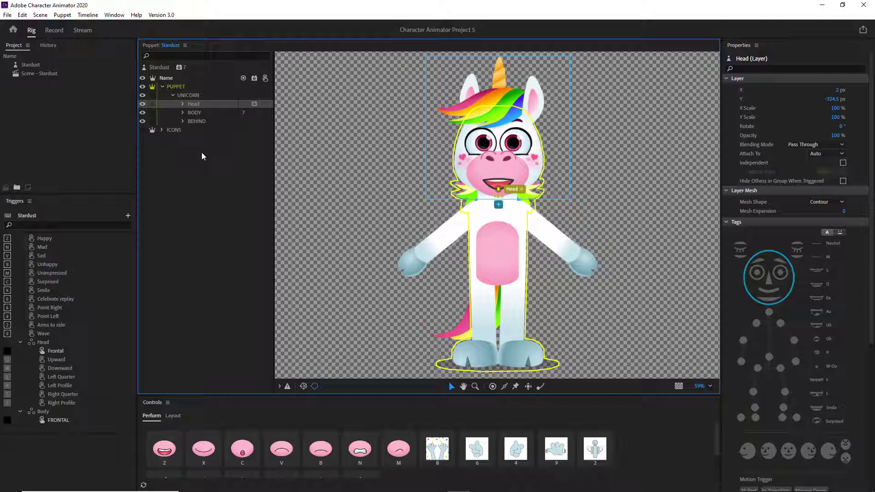
{"action": "left_click", "coordinate": [182, 104]}
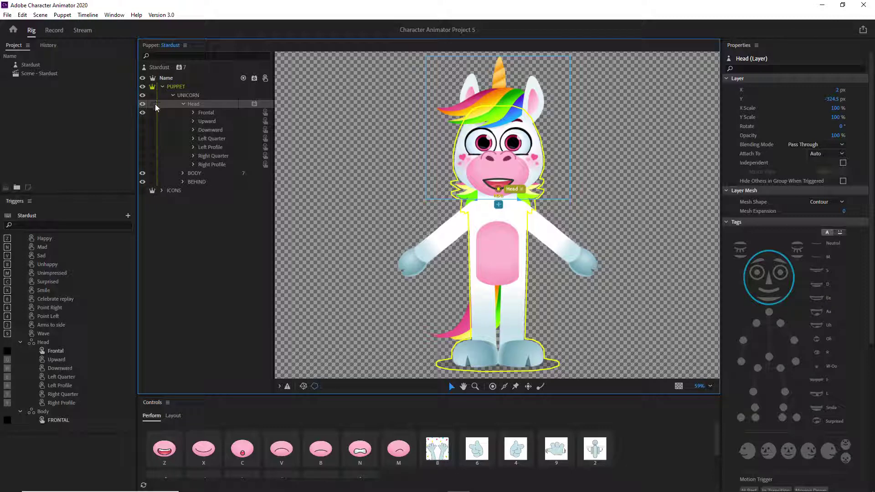
{"action": "left_click", "coordinate": [203, 112]}
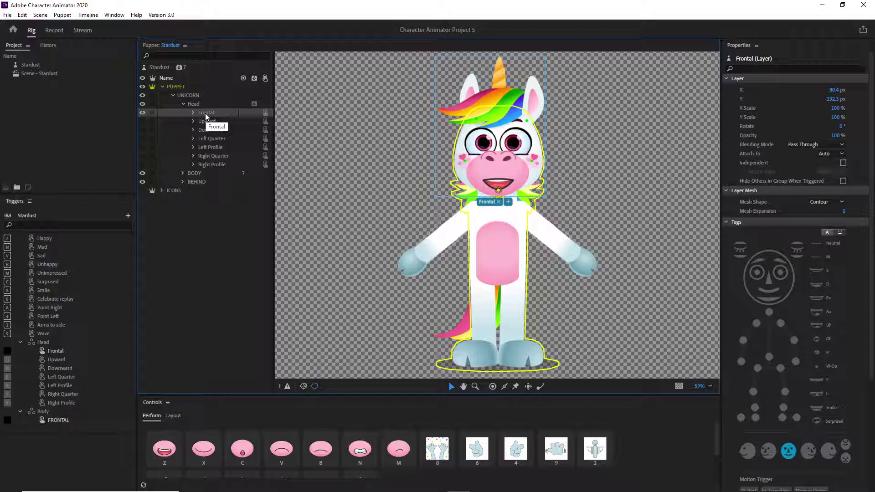
Add the Chloe (Illustrator) example puppet in a new scene and switch the scene background to white.
{"action": "left_click", "coordinate": [13, 32]}
{"action": "mouse_move", "coordinate": [193, 320]}
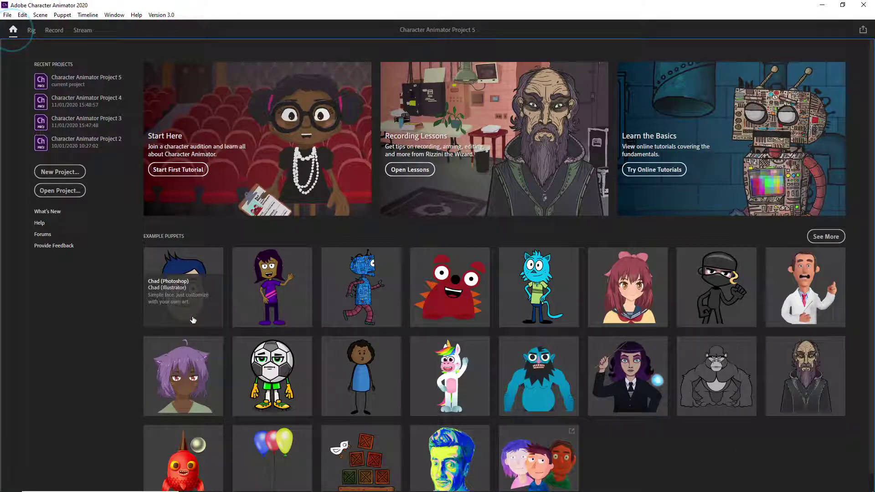
{"action": "left_click", "coordinate": [263, 265]}
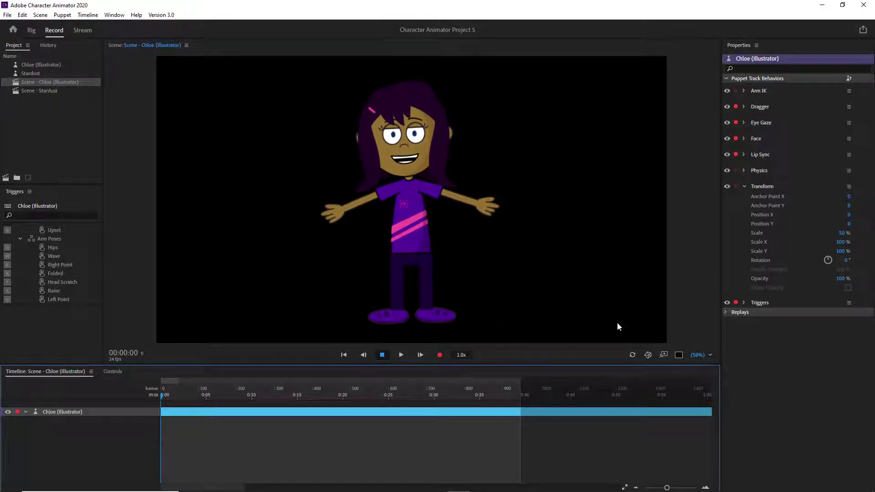
{"action": "left_click", "coordinate": [678, 355]}
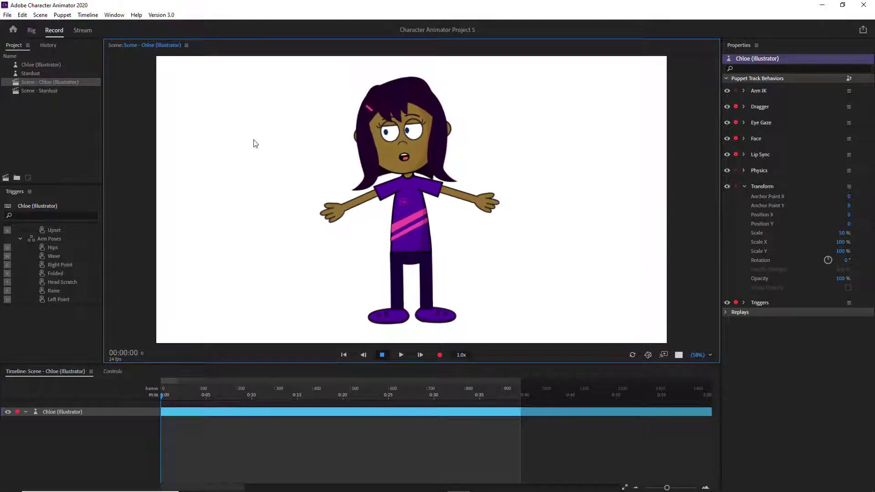
Open Chloe's rig and collapse the Body group, leaving the Head group expanded to show its sublayers.
{"action": "left_click", "coordinate": [32, 31]}
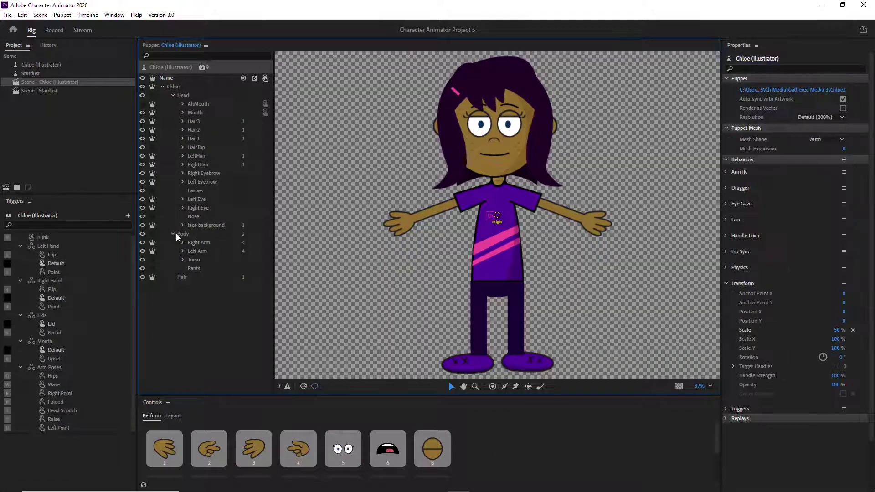
{"action": "left_click", "coordinate": [174, 233]}
{"action": "left_click", "coordinate": [173, 96]}
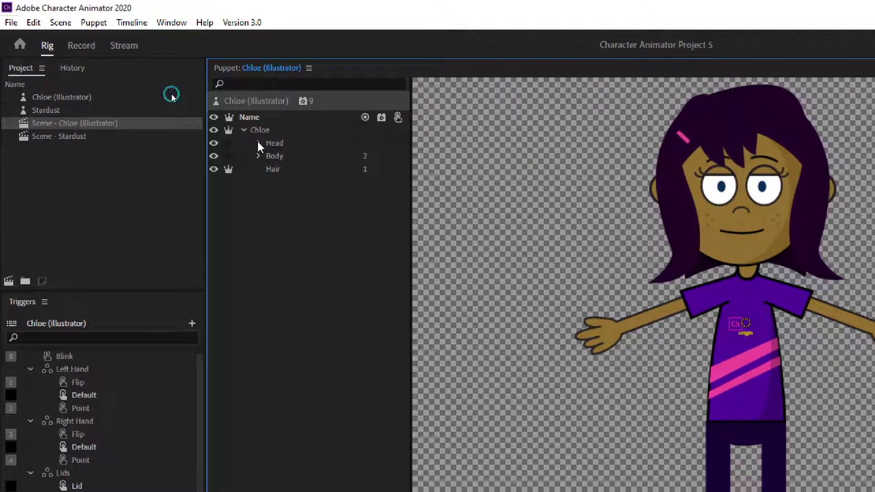
{"action": "left_click", "coordinate": [173, 111]}
{"action": "left_click", "coordinate": [259, 144]}
{"action": "left_click", "coordinate": [259, 143]}
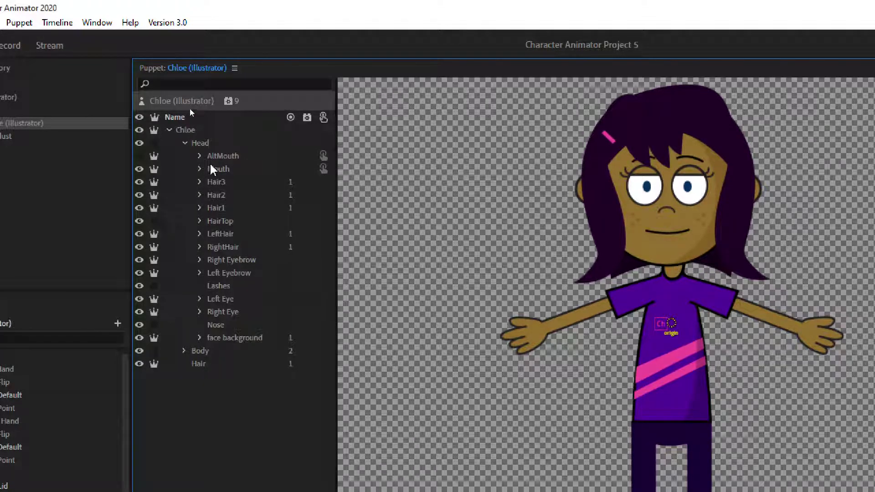
Inspect the tags and handles of Chloe's Hair3, LeftHair, Left Eyebrow, Left Eye, Nose and Mouth layers.
{"action": "left_click", "coordinate": [216, 182]}
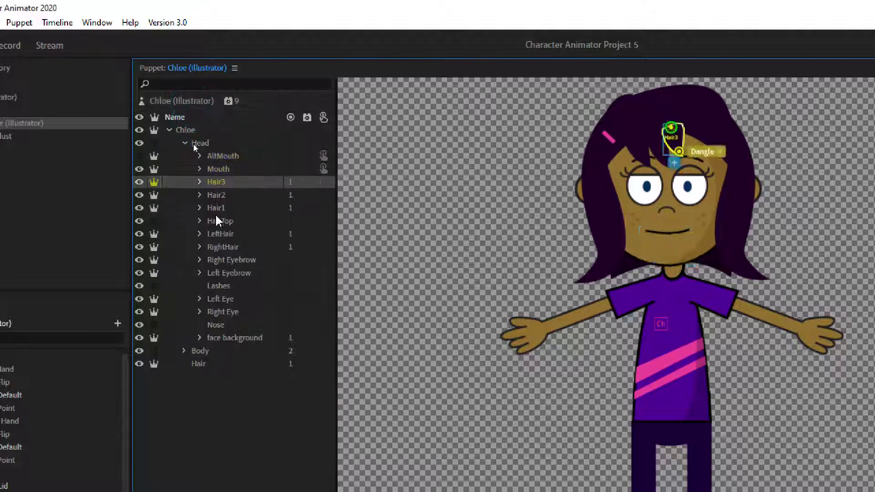
{"action": "left_click", "coordinate": [220, 235]}
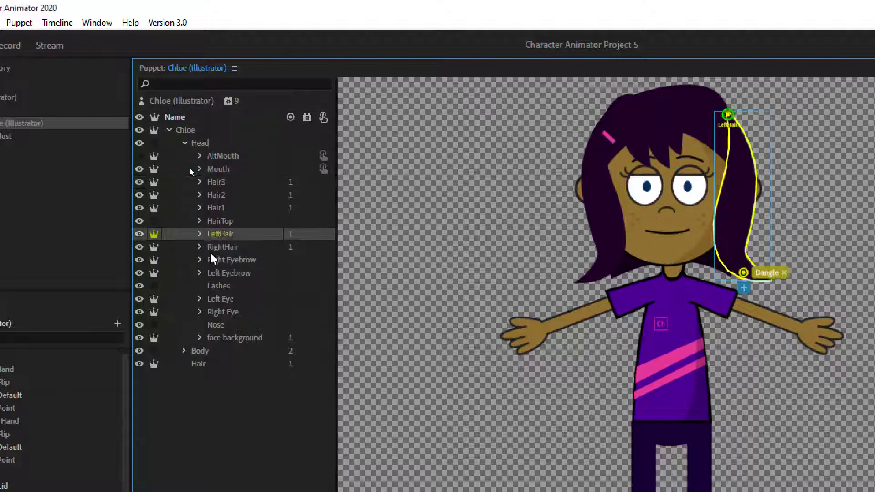
{"action": "left_click", "coordinate": [228, 273]}
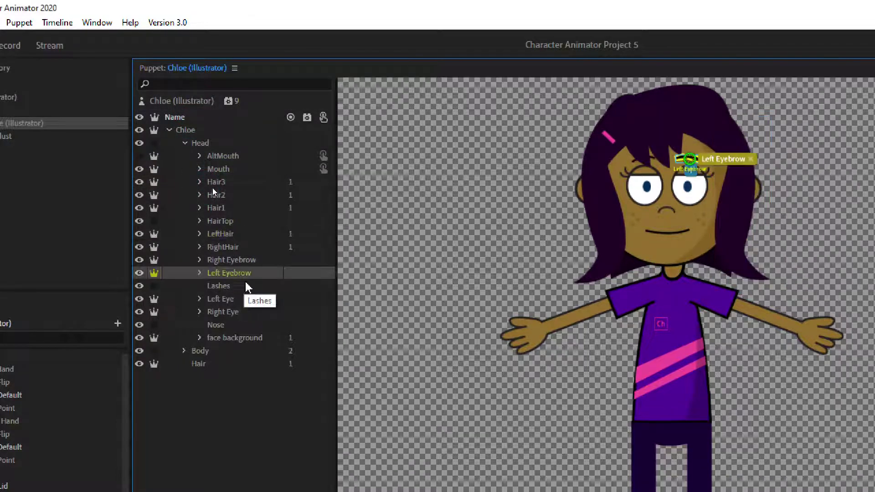
{"action": "left_click", "coordinate": [228, 301]}
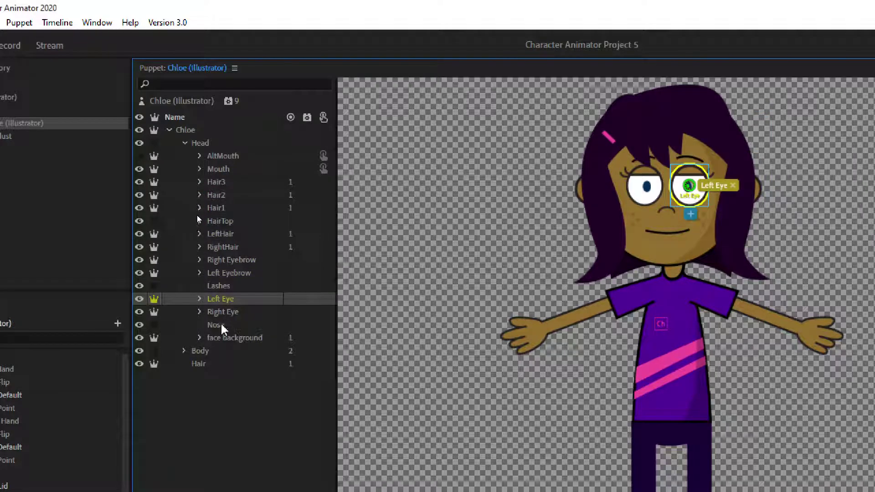
{"action": "left_click", "coordinate": [222, 326]}
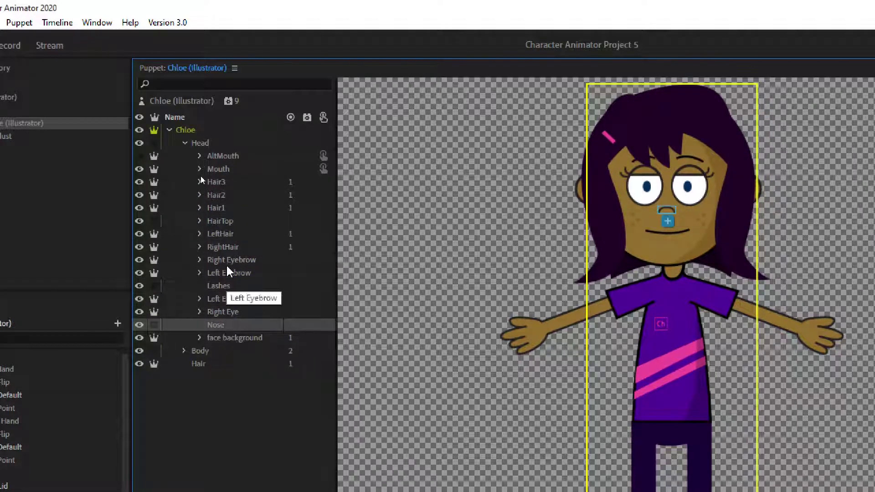
{"action": "left_click", "coordinate": [220, 169]}
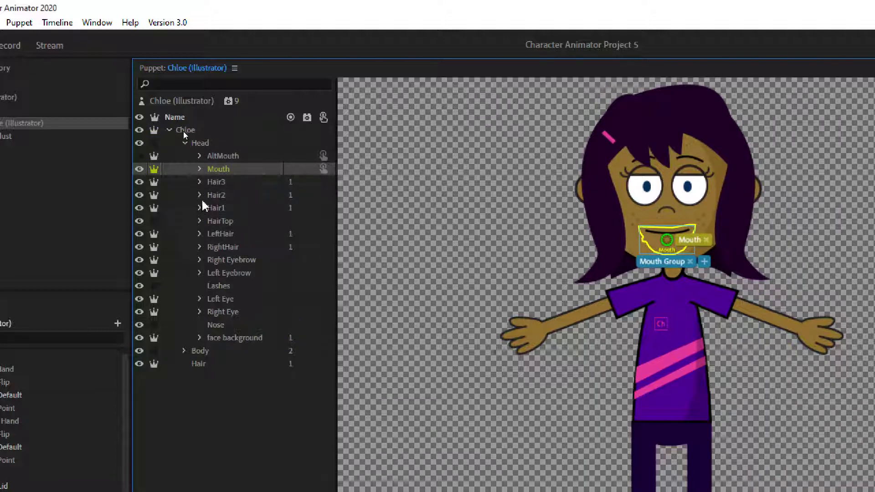
Inspect the tags and handles of Chloe's face background layer.
{"action": "left_click", "coordinate": [215, 341]}
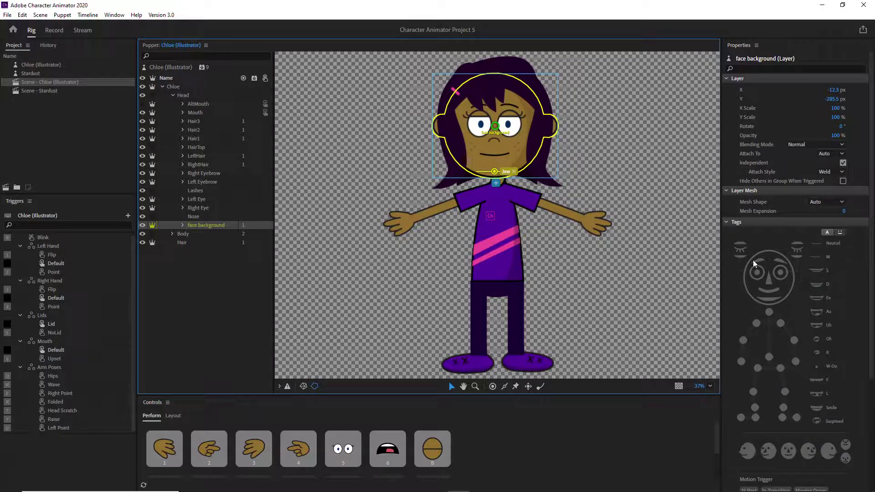
{"action": "left_click_drag", "start_coordinate": [724, 233], "coordinate": [801, 313]}
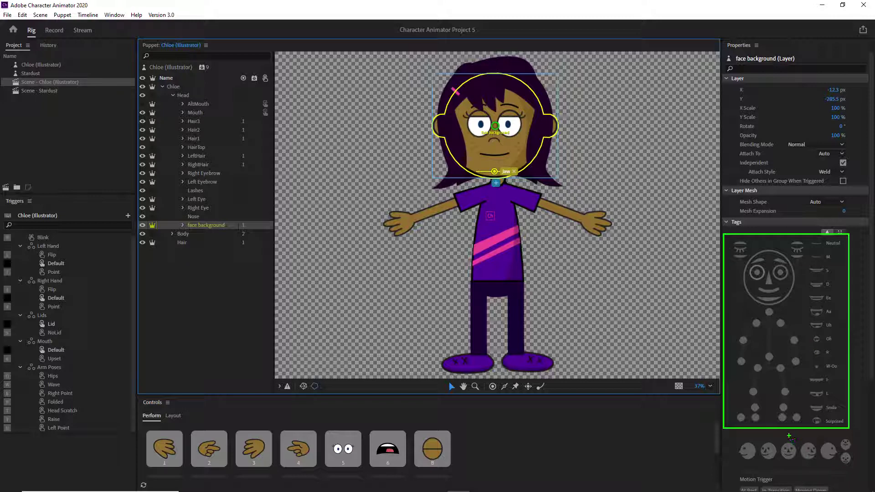
{"action": "mouse_move", "coordinate": [788, 436]}
{"action": "left_mouse_down"}
{"action": "mouse_move", "coordinate": [779, 459]}
{"action": "mouse_move", "coordinate": [788, 462]}
{"action": "mouse_move", "coordinate": [797, 440]}
{"action": "left_mouse_up"}
{"action": "mouse_move", "coordinate": [209, 91]}
{"action": "left_mouse_down"}
{"action": "mouse_move", "coordinate": [168, 98]}
{"action": "mouse_move", "coordinate": [155, 160]}
{"action": "mouse_move", "coordinate": [165, 199]}
{"action": "mouse_move", "coordinate": [189, 224]}
{"action": "mouse_move", "coordinate": [219, 231]}
{"action": "mouse_move", "coordinate": [258, 194]}
{"action": "mouse_move", "coordinate": [254, 136]}
{"action": "mouse_move", "coordinate": [231, 100]}
{"action": "mouse_move", "coordinate": [209, 93]}
{"action": "left_mouse_up"}
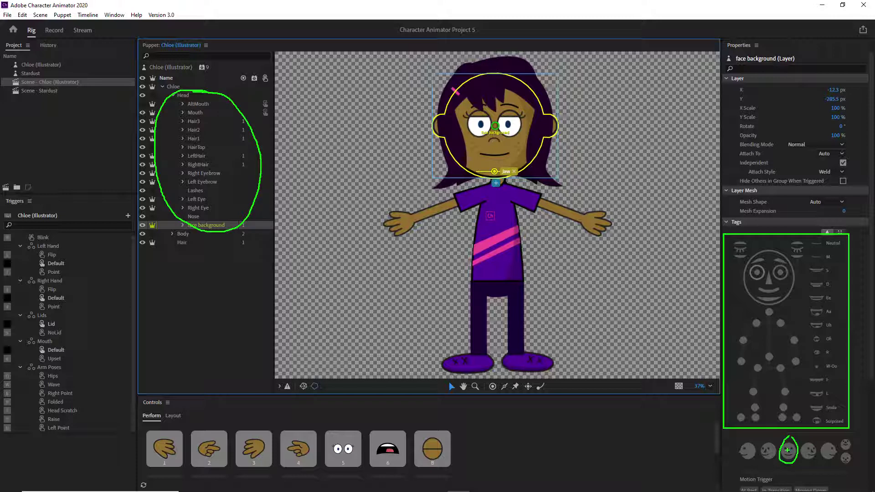
{"action": "key", "text": "Escape"}
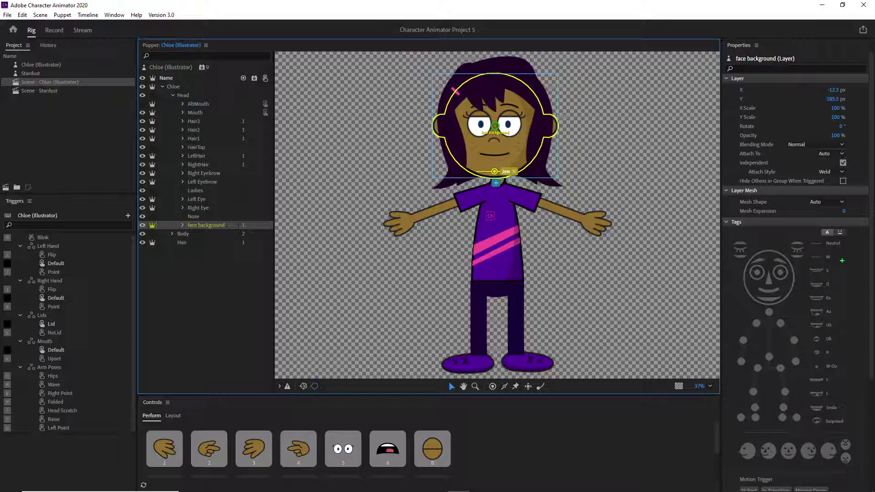
{"action": "mouse_move", "coordinate": [832, 246]}
{"action": "left_mouse_down"}
{"action": "mouse_move", "coordinate": [802, 233]}
{"action": "mouse_move", "coordinate": [741, 242]}
{"action": "mouse_move", "coordinate": [713, 333]}
{"action": "mouse_move", "coordinate": [714, 397]}
{"action": "mouse_move", "coordinate": [733, 418]}
{"action": "mouse_move", "coordinate": [799, 428]}
{"action": "mouse_move", "coordinate": [837, 411]}
{"action": "mouse_move", "coordinate": [851, 259]}
{"action": "mouse_move", "coordinate": [841, 243]}
{"action": "mouse_move", "coordinate": [809, 237]}
{"action": "left_mouse_up"}
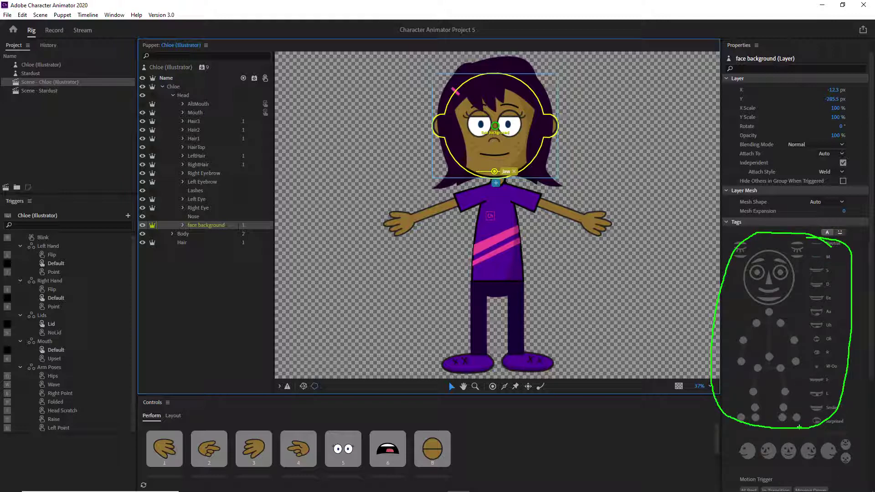
{"action": "mouse_move", "coordinate": [799, 427]}
{"action": "left_mouse_down"}
{"action": "mouse_move", "coordinate": [807, 447]}
{"action": "mouse_move", "coordinate": [812, 440]}
{"action": "left_mouse_up"}
{"action": "mouse_move", "coordinate": [802, 428]}
{"action": "left_mouse_down"}
{"action": "mouse_move", "coordinate": [828, 441]}
{"action": "mouse_move", "coordinate": [830, 453]}
{"action": "left_mouse_up"}
{"action": "mouse_move", "coordinate": [787, 429]}
{"action": "left_mouse_down"}
{"action": "mouse_move", "coordinate": [786, 442]}
{"action": "mouse_move", "coordinate": [792, 435]}
{"action": "left_mouse_up"}
{"action": "mouse_move", "coordinate": [785, 429]}
{"action": "left_mouse_down"}
{"action": "mouse_move", "coordinate": [767, 441]}
{"action": "mouse_move", "coordinate": [775, 442]}
{"action": "mouse_move", "coordinate": [778, 422]}
{"action": "mouse_move", "coordinate": [744, 444]}
{"action": "left_mouse_up"}
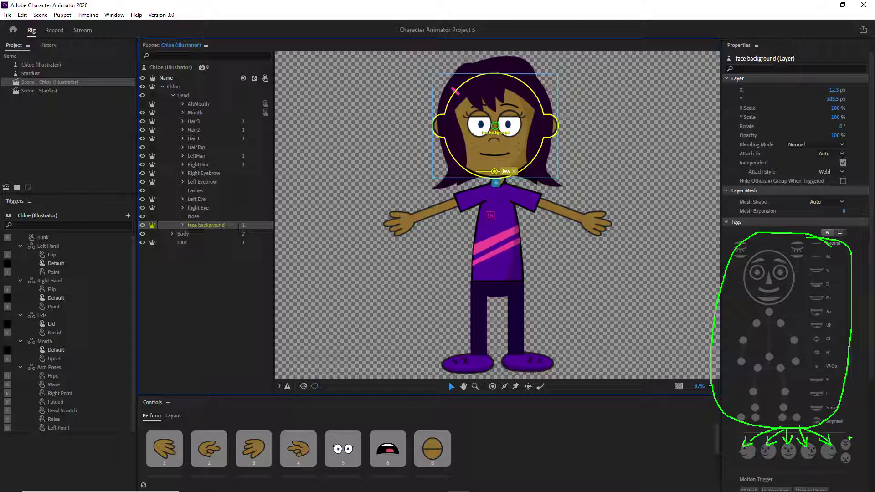
{"action": "mouse_move", "coordinate": [842, 440]}
{"action": "left_mouse_down"}
{"action": "mouse_move", "coordinate": [856, 450]}
{"action": "mouse_move", "coordinate": [852, 436]}
{"action": "mouse_move", "coordinate": [840, 458]}
{"action": "mouse_move", "coordinate": [847, 468]}
{"action": "mouse_move", "coordinate": [852, 452]}
{"action": "left_mouse_up"}
{"action": "mouse_move", "coordinate": [789, 446]}
{"action": "left_mouse_down"}
{"action": "mouse_move", "coordinate": [783, 462]}
{"action": "mouse_move", "coordinate": [787, 441]}
{"action": "left_mouse_up"}
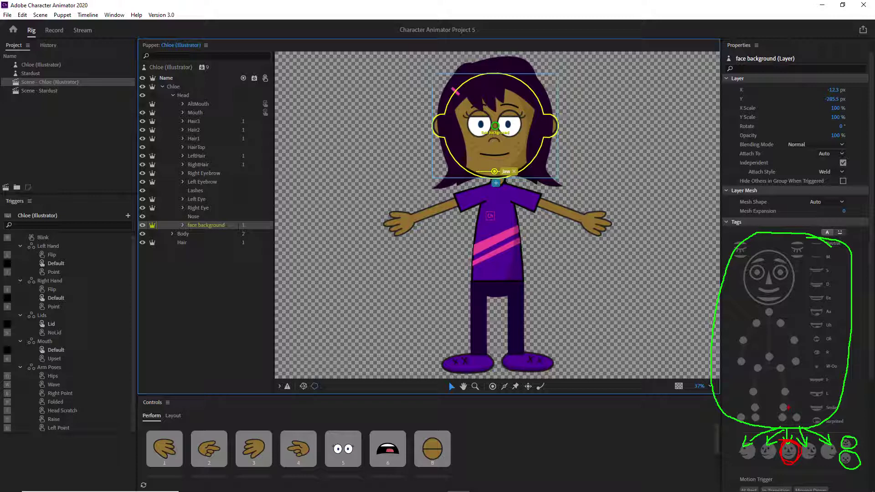
{"action": "key", "text": "Escape"}
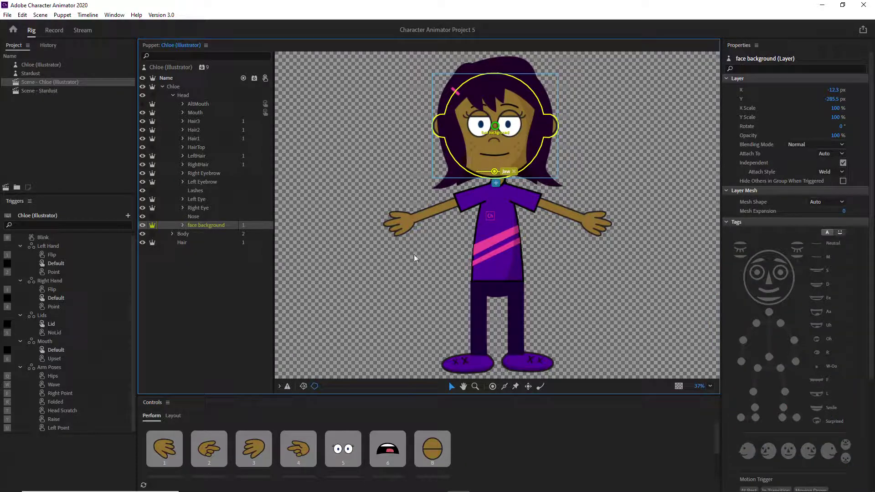
Open the Stardust scene and switch the scene background to black.
{"action": "left_click", "coordinate": [40, 91]}
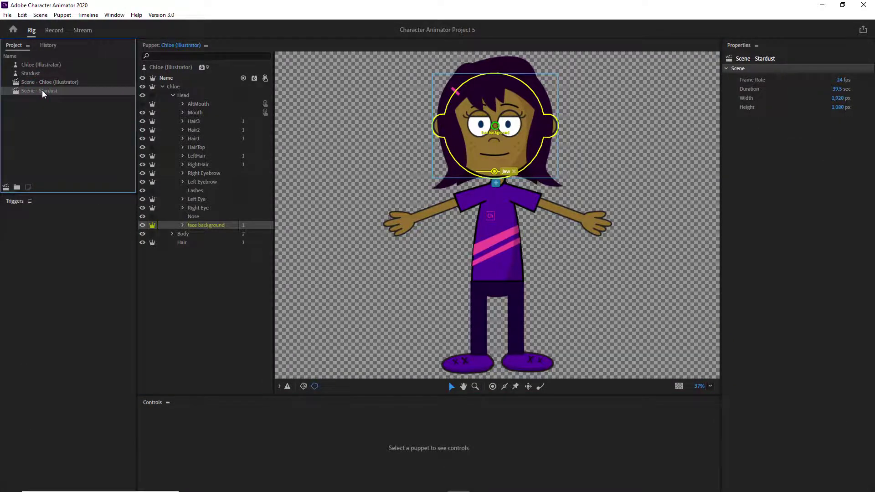
{"action": "double_click", "coordinate": [43, 91]}
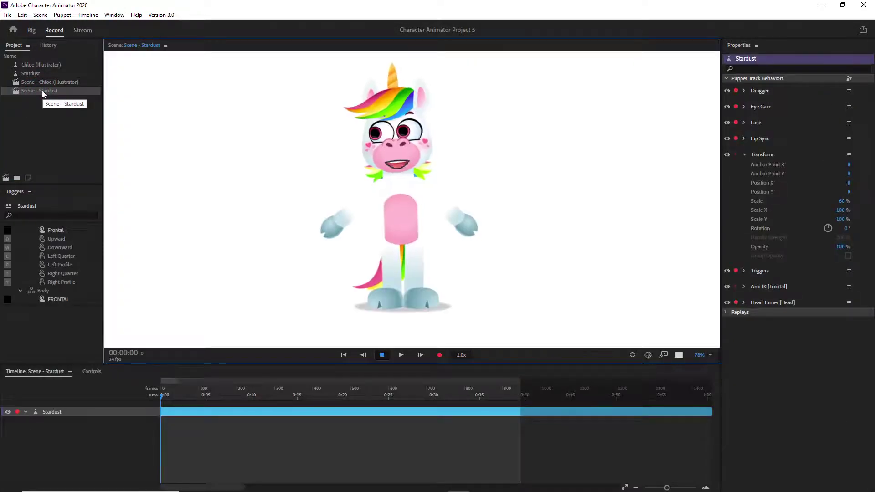
{"action": "left_click", "coordinate": [678, 354]}
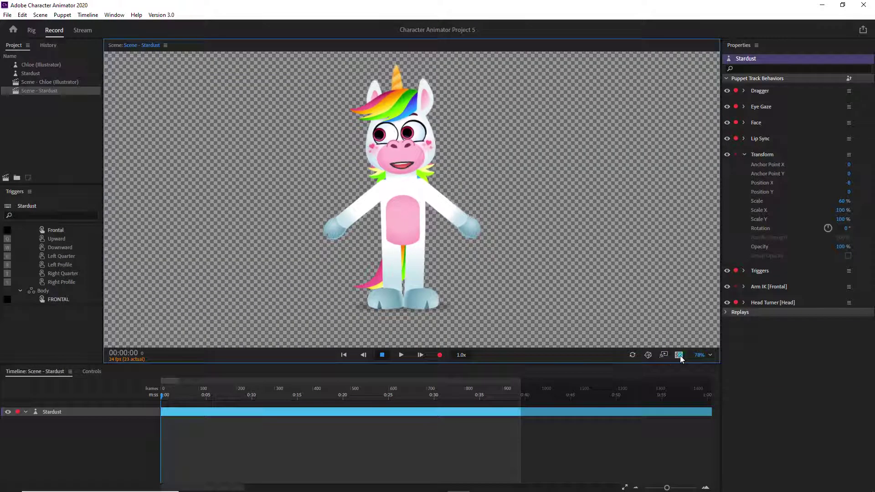
{"action": "left_click", "coordinate": [679, 355]}
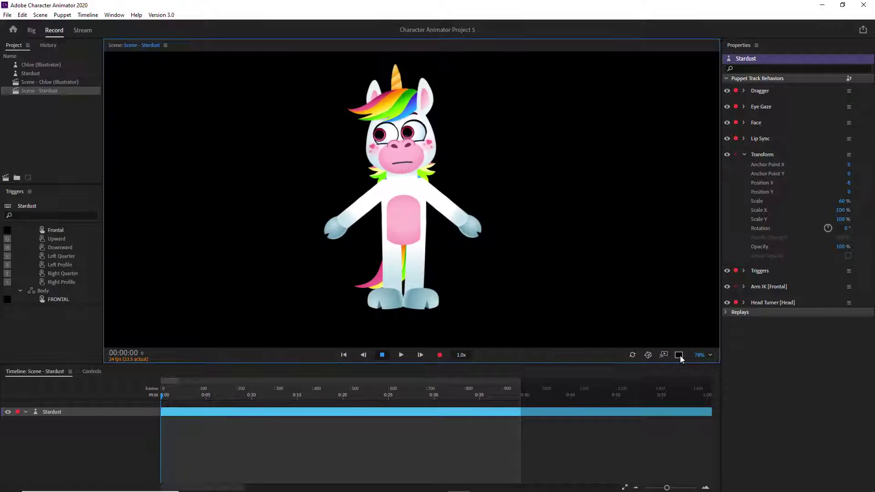
Open Stardust's rig and inspect the tags on the Head group and its view layers from Frontal to Right Profile.
{"action": "left_click", "coordinate": [31, 30]}
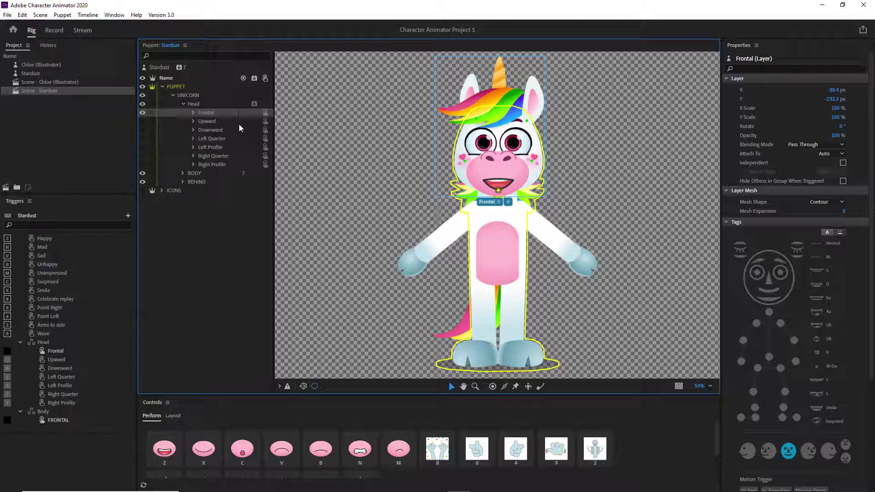
{"action": "left_click", "coordinate": [195, 104]}
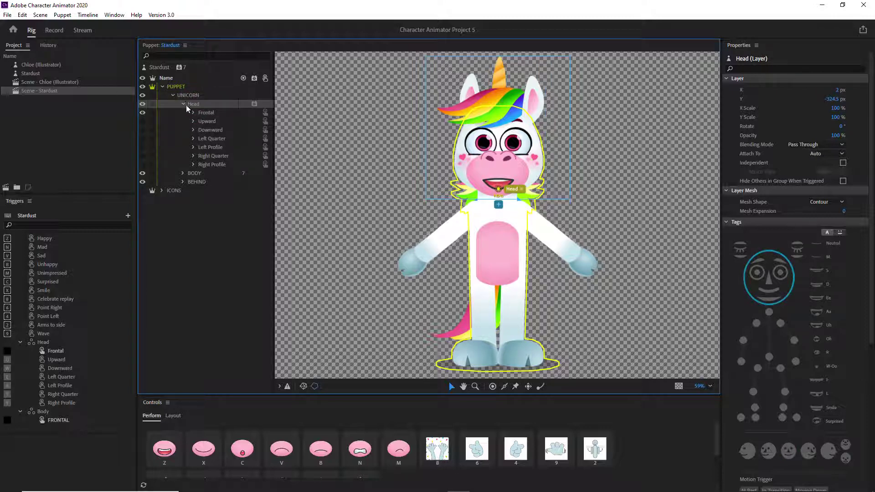
{"action": "left_click", "coordinate": [184, 105]}
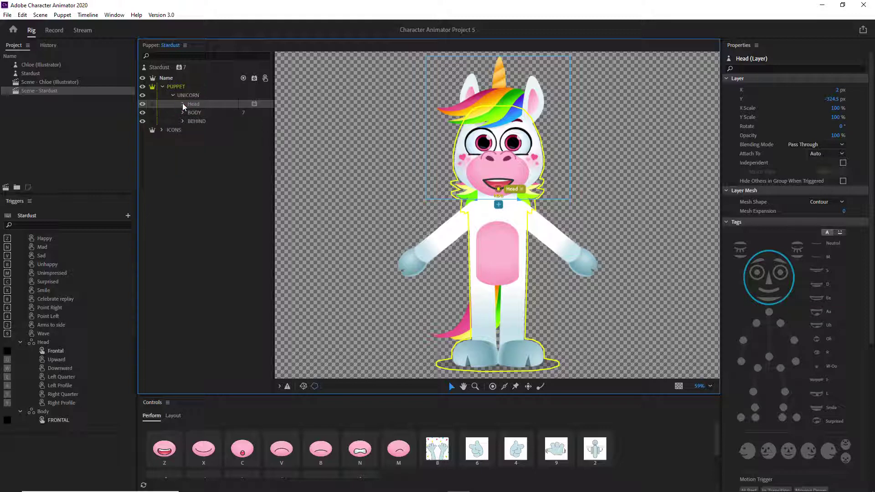
{"action": "left_click", "coordinate": [184, 104]}
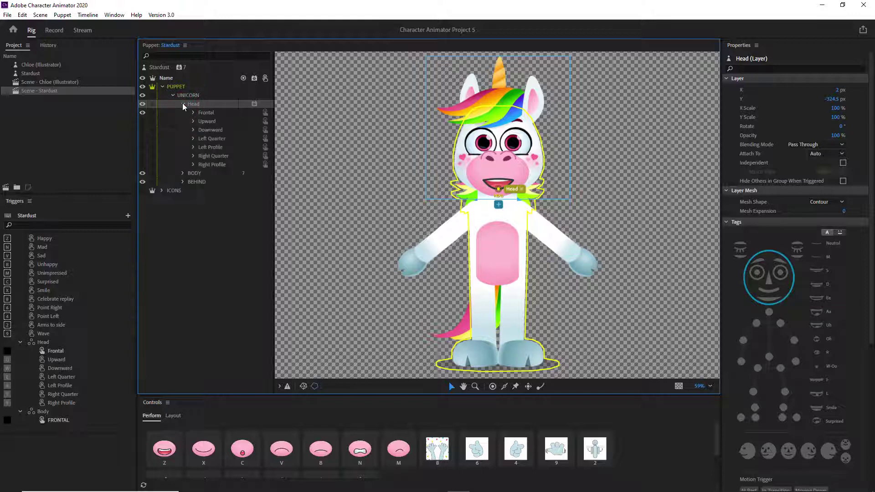
{"action": "left_click", "coordinate": [205, 112]}
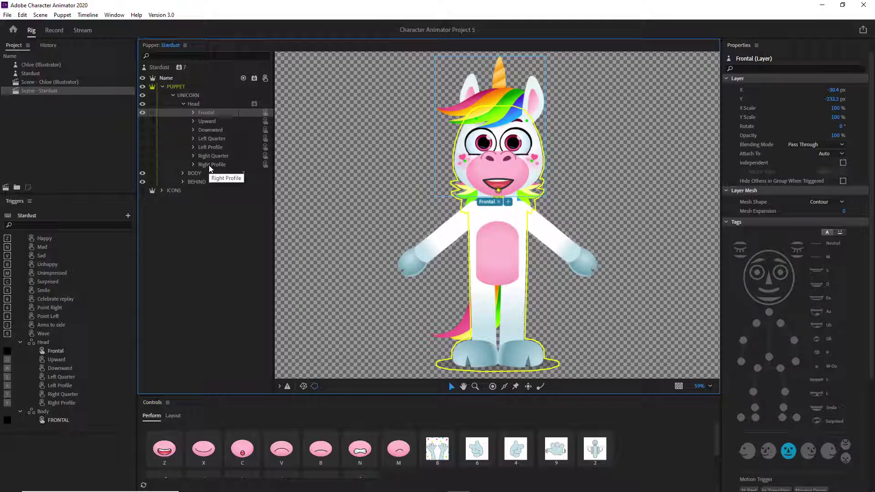
{"action": "left_click", "coordinate": [206, 121]}
{"action": "left_click_drag", "start_coordinate": [211, 129], "coordinate": [210, 148]}
{"action": "left_click", "coordinate": [211, 156]}
{"action": "left_click", "coordinate": [211, 164]}
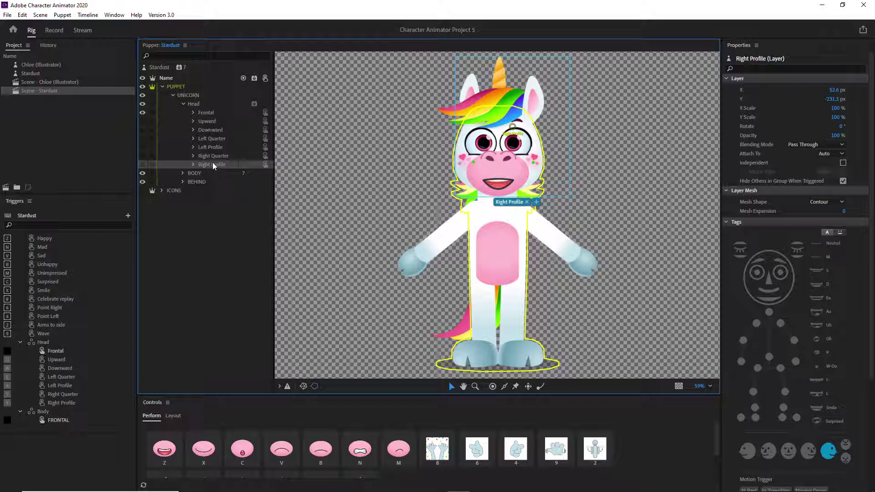
Expand Stardust's Frontal view and compare its tag with those of its Ear, Hair, Right eyebrow and left eyebrow layers.
{"action": "left_click", "coordinate": [193, 113]}
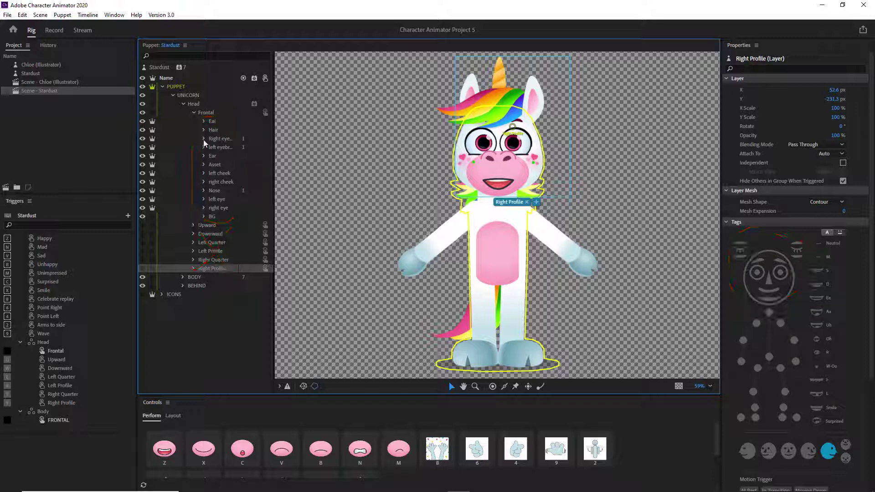
{"action": "left_click", "coordinate": [212, 124]}
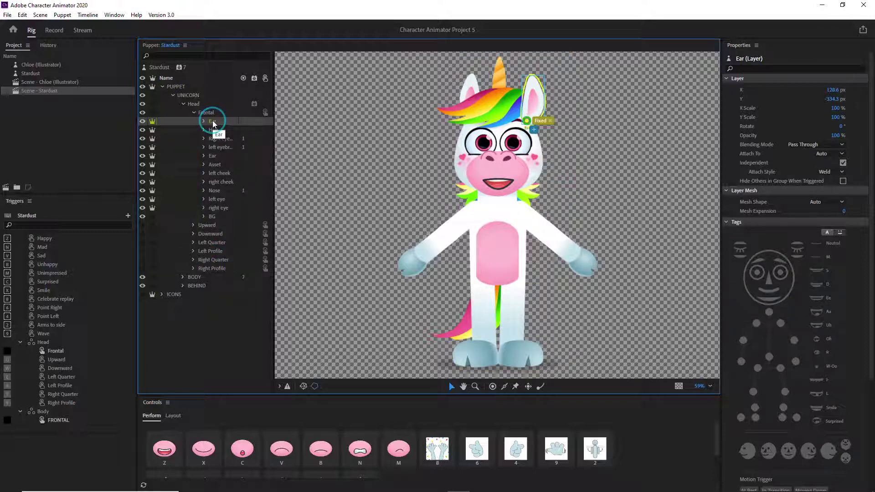
{"action": "left_click", "coordinate": [206, 113]}
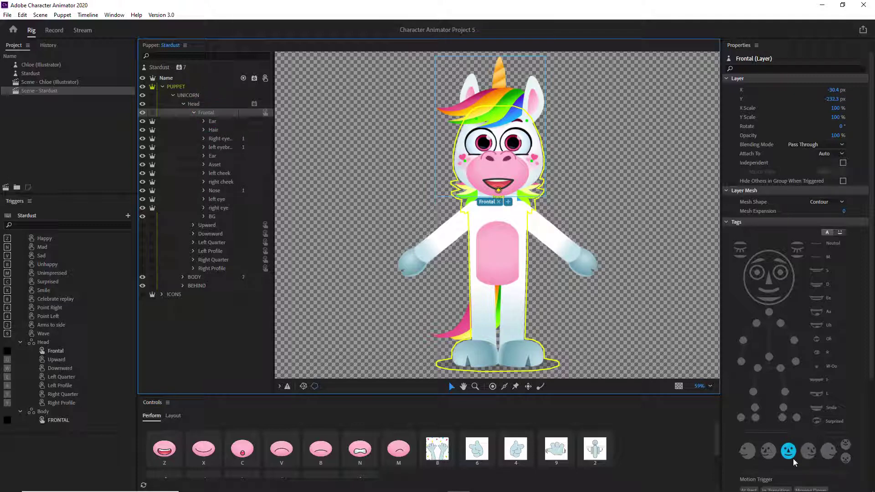
{"action": "mouse_move", "coordinate": [793, 449]}
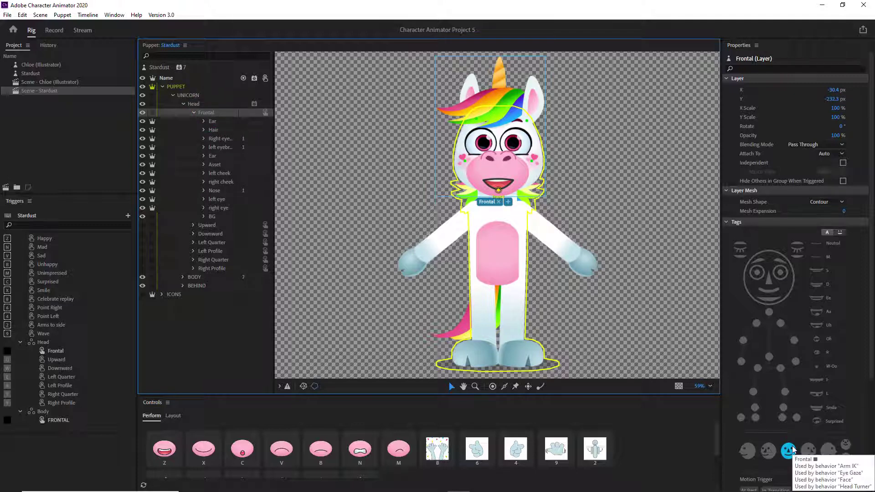
{"action": "left_click", "coordinate": [214, 122]}
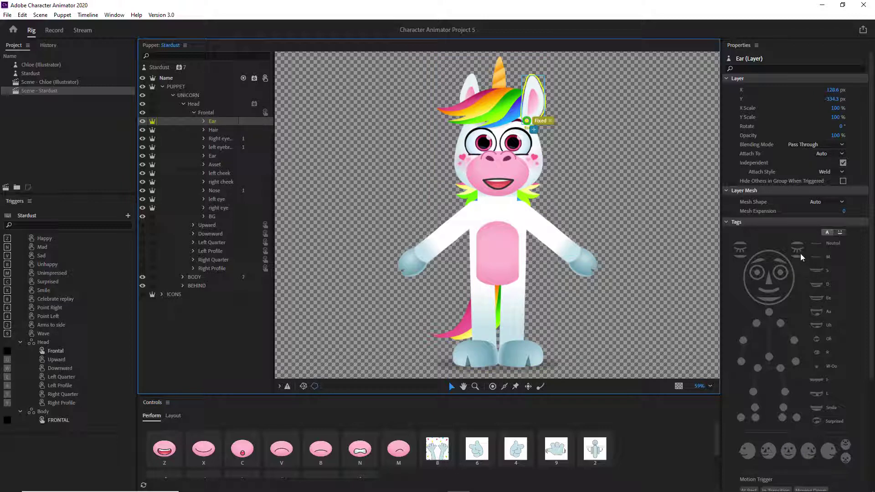
{"action": "left_click", "coordinate": [215, 131]}
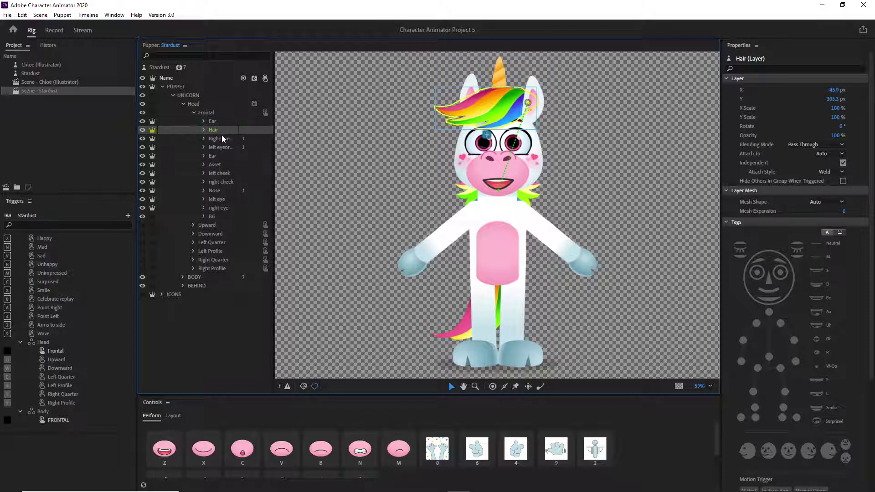
{"action": "left_click", "coordinate": [214, 140]}
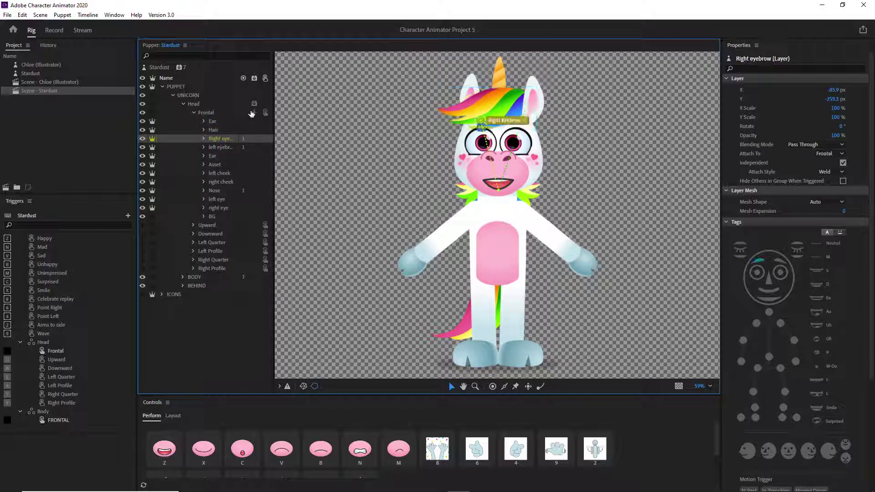
{"action": "left_click_drag", "start_coordinate": [275, 119], "coordinate": [304, 119]}
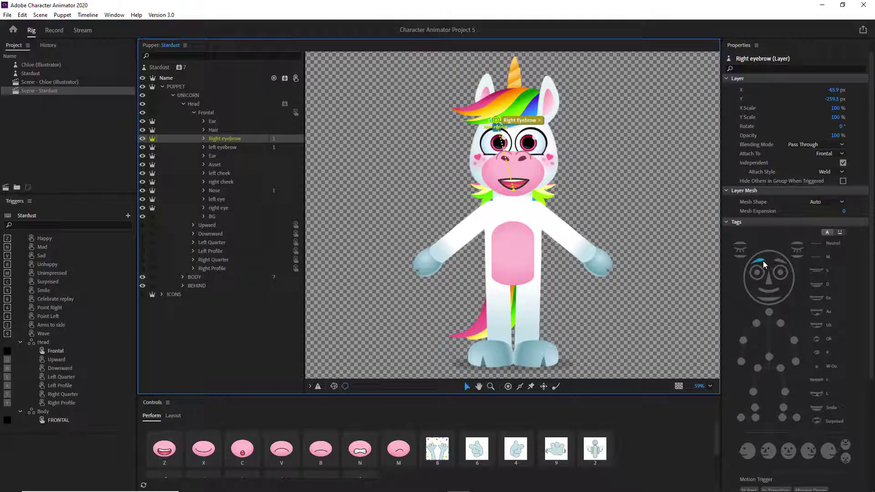
{"action": "left_click", "coordinate": [231, 148]}
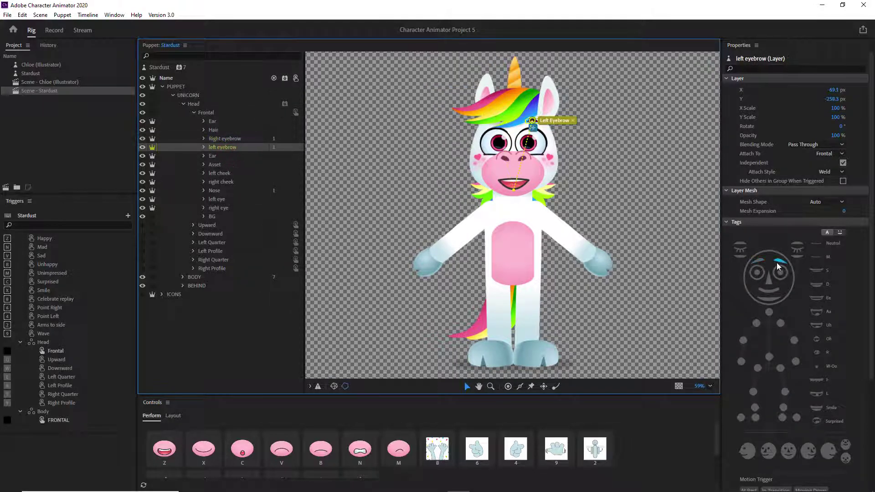
Inspect the tags of the Frontal view's second Ear, Asset, left cheek, right cheek, Nose, left eye, right eye and BG layers.
{"action": "left_click", "coordinate": [204, 156]}
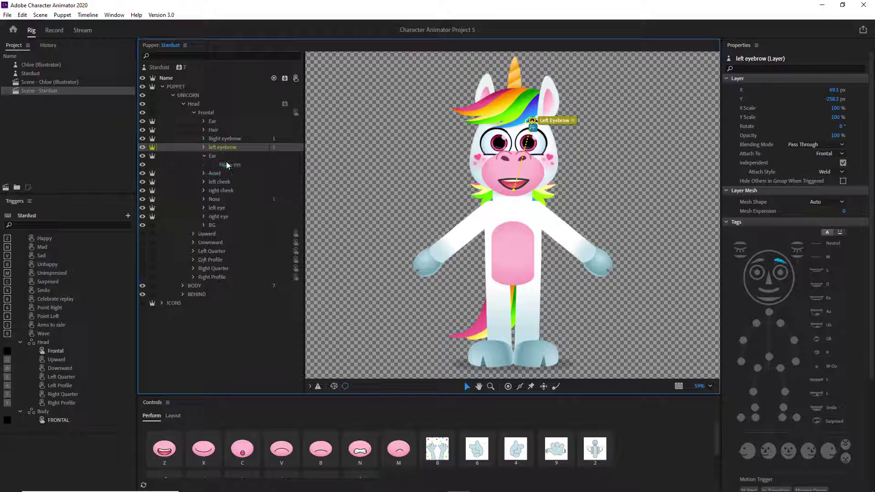
{"action": "left_click", "coordinate": [204, 157]}
{"action": "left_click", "coordinate": [213, 164]}
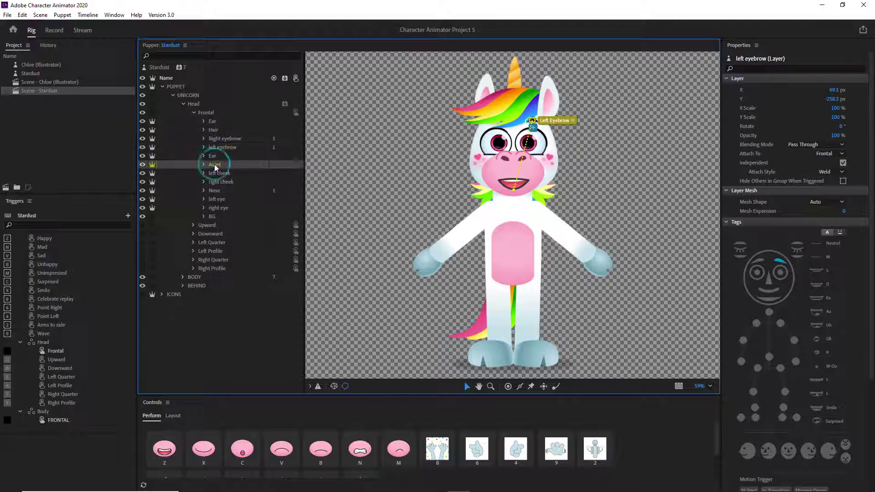
{"action": "left_click", "coordinate": [216, 173]}
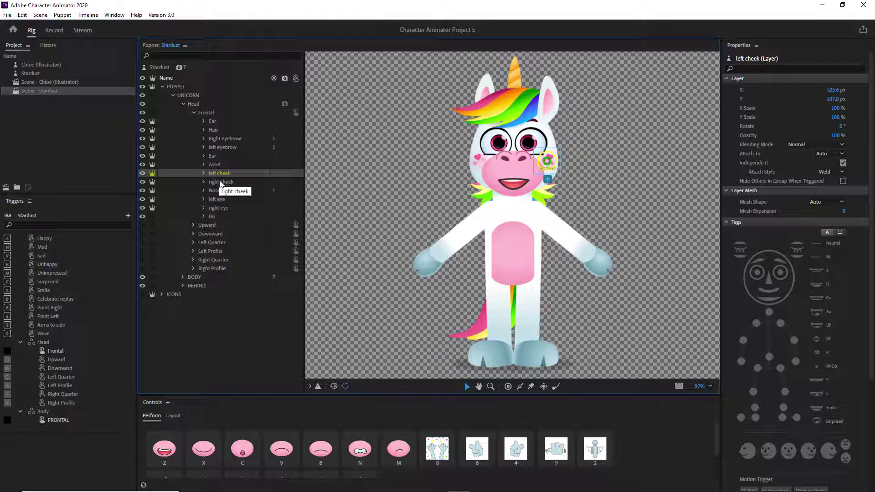
{"action": "left_click", "coordinate": [220, 183]}
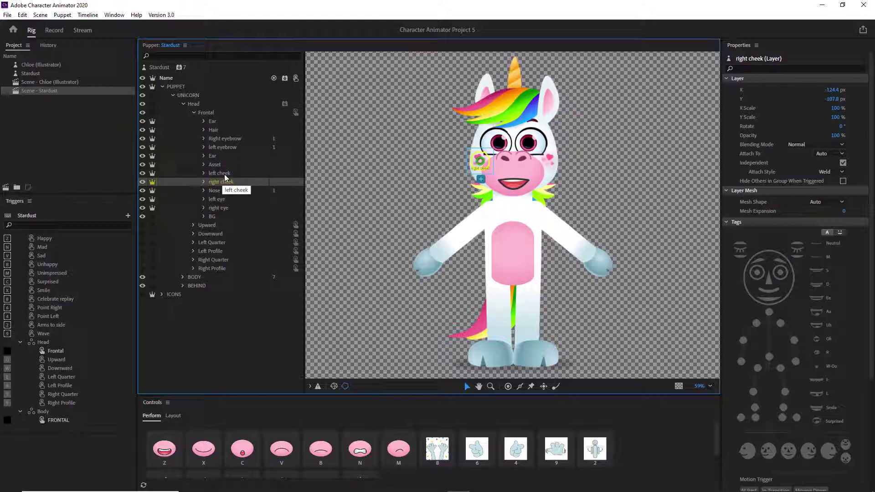
{"action": "left_click", "coordinate": [216, 191]}
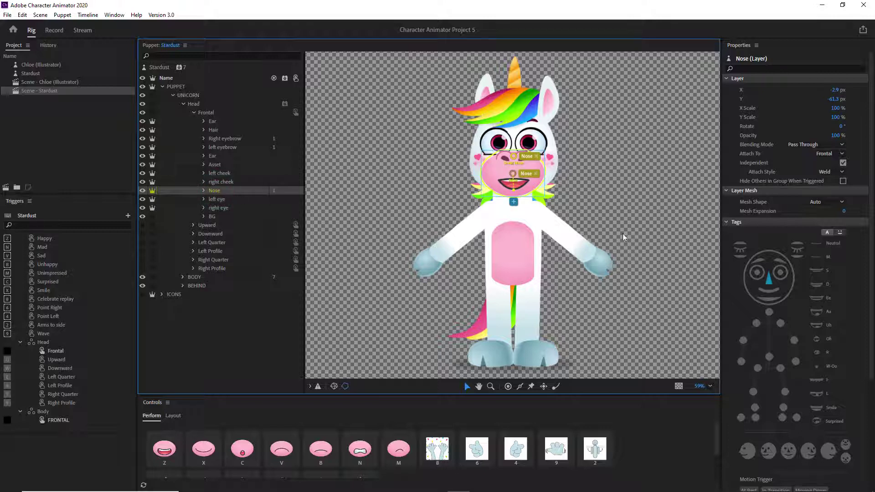
{"action": "left_click", "coordinate": [222, 199]}
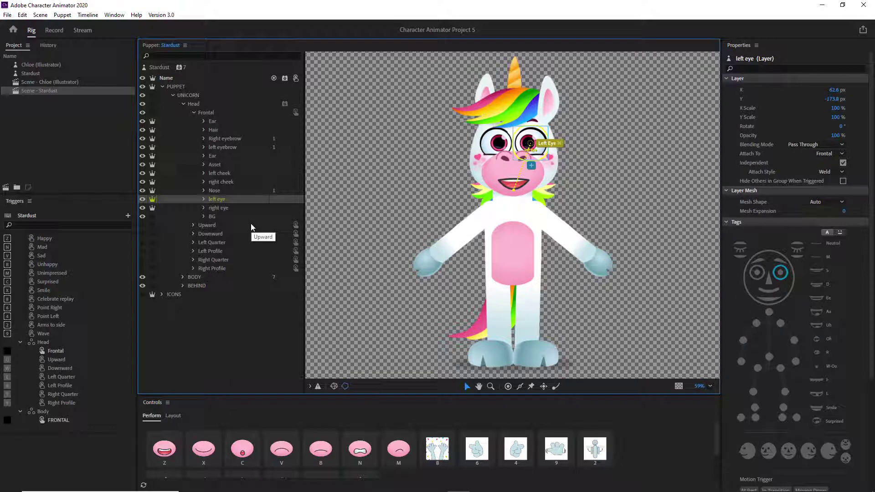
{"action": "left_click", "coordinate": [218, 208]}
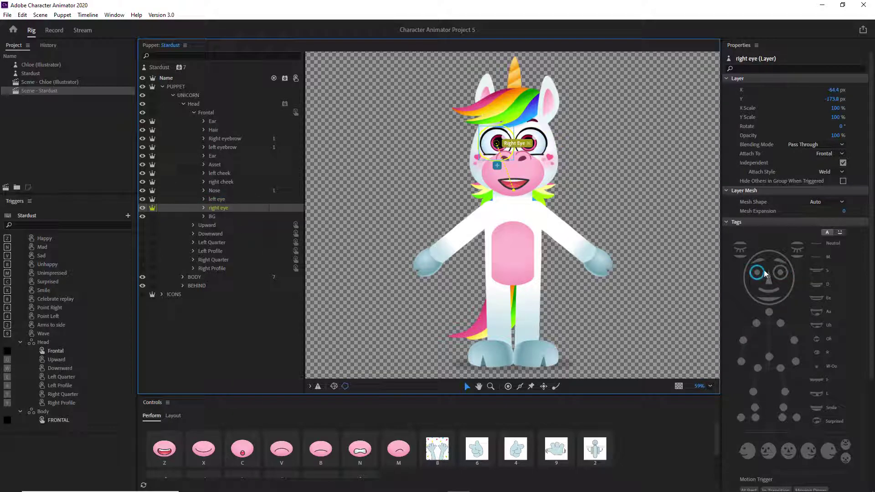
{"action": "left_click", "coordinate": [226, 217]}
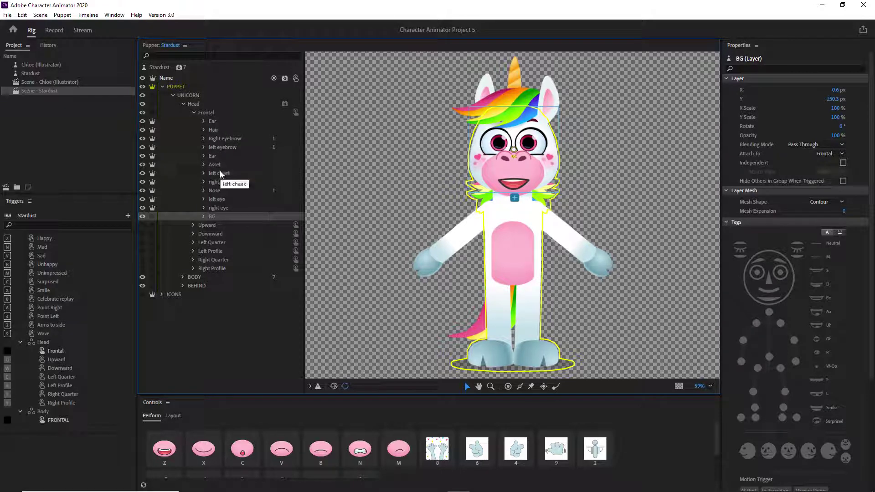
Examine the contents of the Asset layer in Stardust's Frontal view, then collapse it again.
{"action": "key", "text": "ctrl+shift+a"}
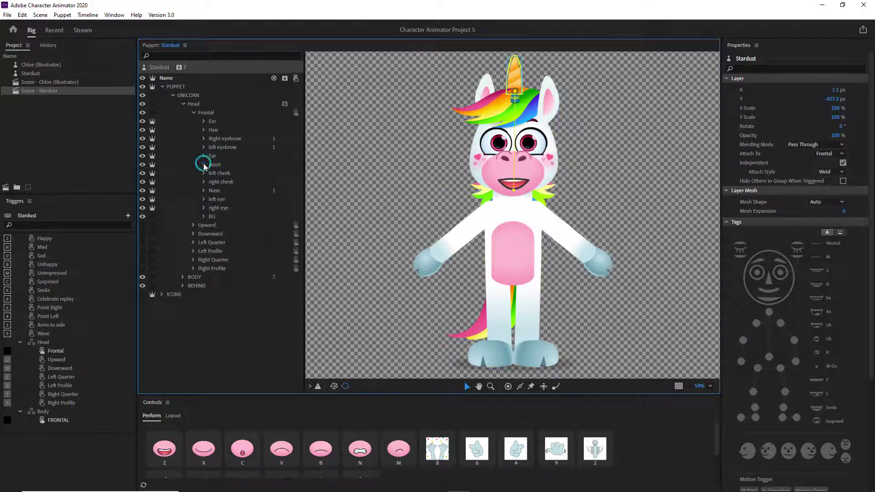
{"action": "left_click", "coordinate": [203, 165]}
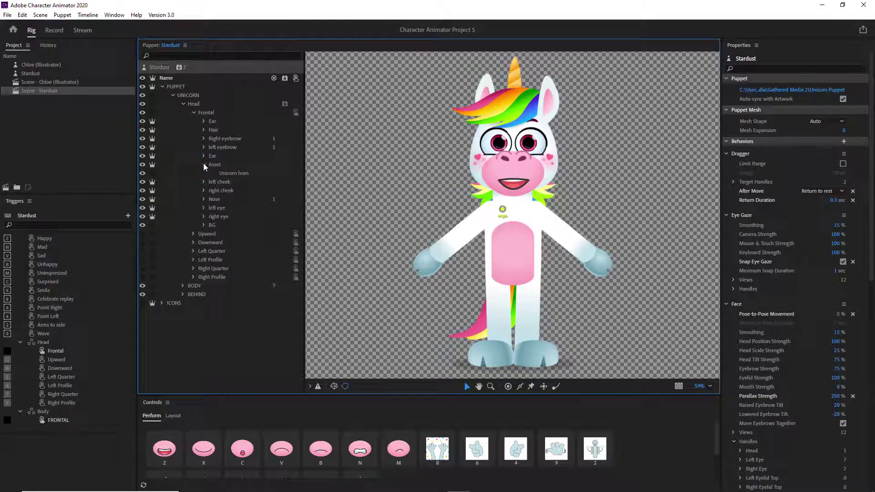
{"action": "left_click", "coordinate": [203, 165]}
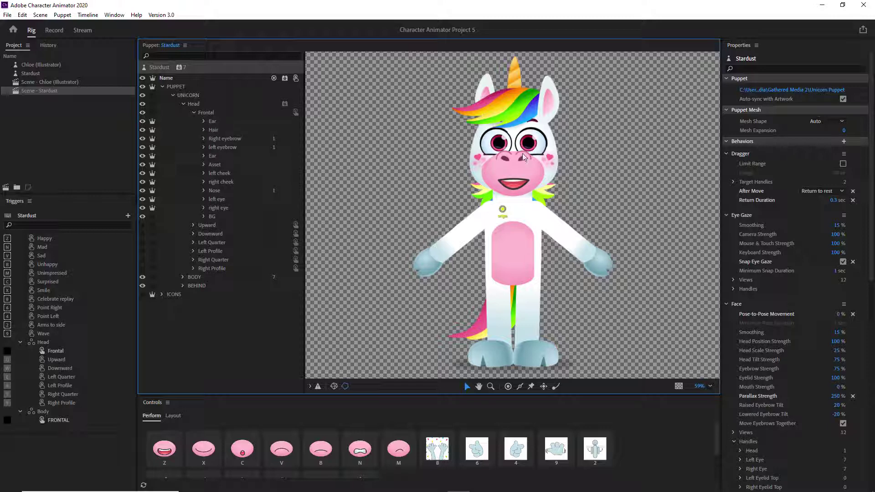
Check the view tag on Stardust's Frontal group and collapse the group to its single row.
{"action": "left_click", "coordinate": [205, 113]}
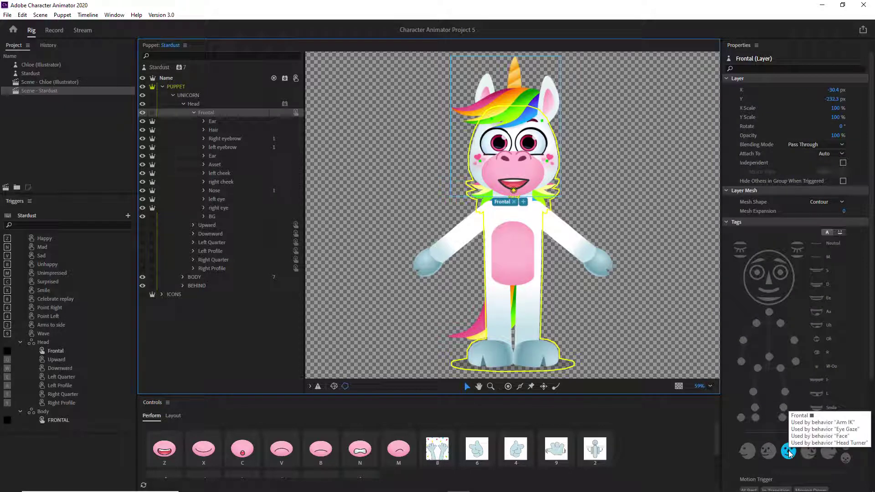
{"action": "left_click", "coordinate": [193, 113]}
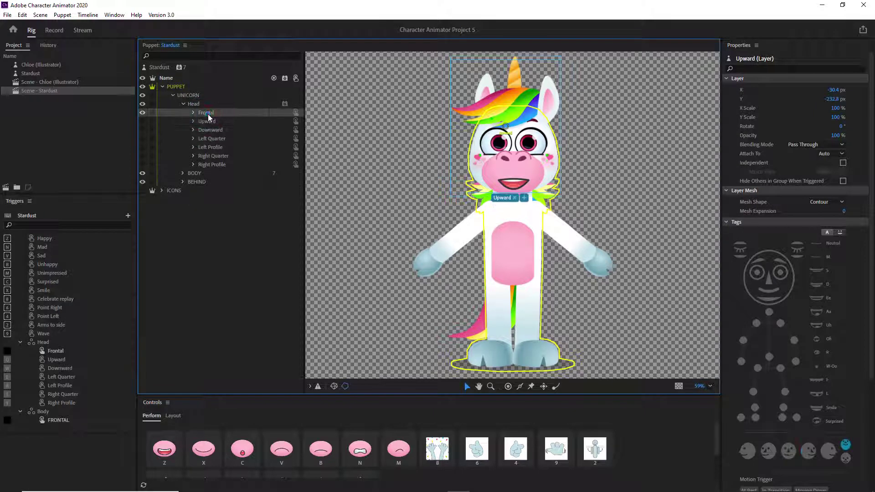
{"action": "left_click", "coordinate": [194, 112]}
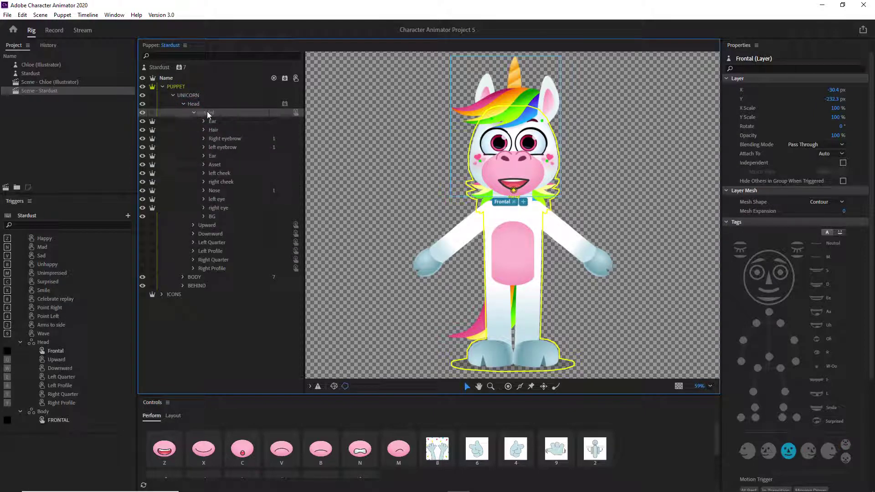
{"action": "left_click", "coordinate": [195, 113]}
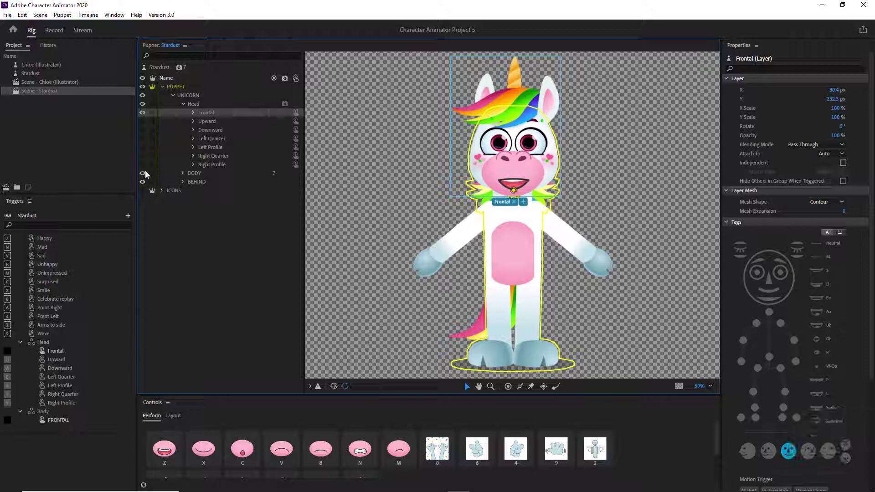
Inspect the view tags assigned to Stardust's Upward, Downward, Left Quarter, Left Profile, Right Quarter and Right Profile head groups.
{"action": "left_click", "coordinate": [201, 122]}
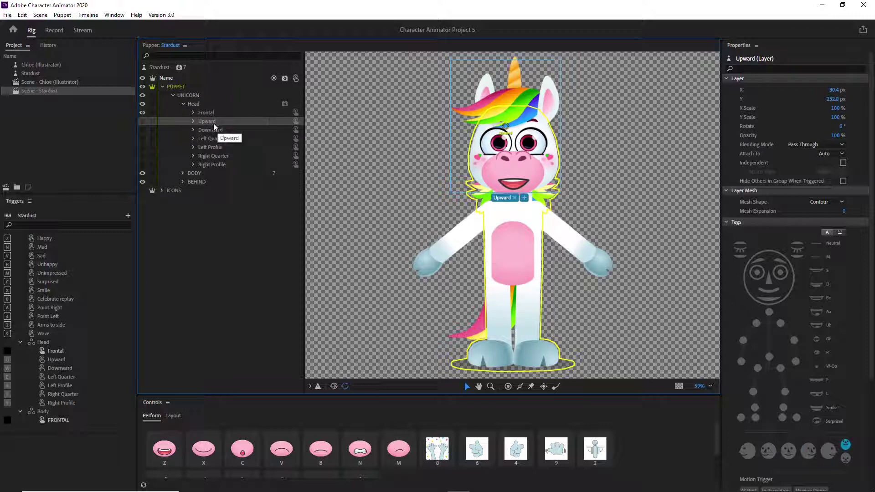
{"action": "left_click", "coordinate": [208, 121]}
{"action": "left_click", "coordinate": [207, 114]}
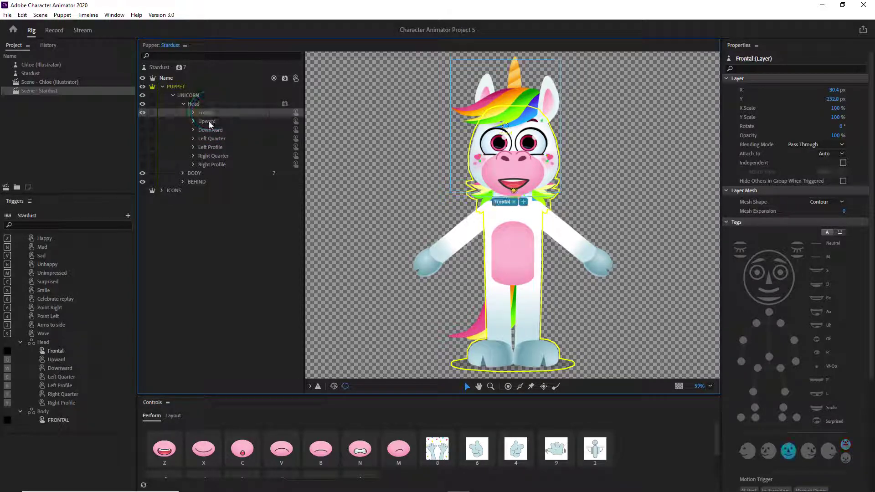
{"action": "left_click", "coordinate": [210, 122]}
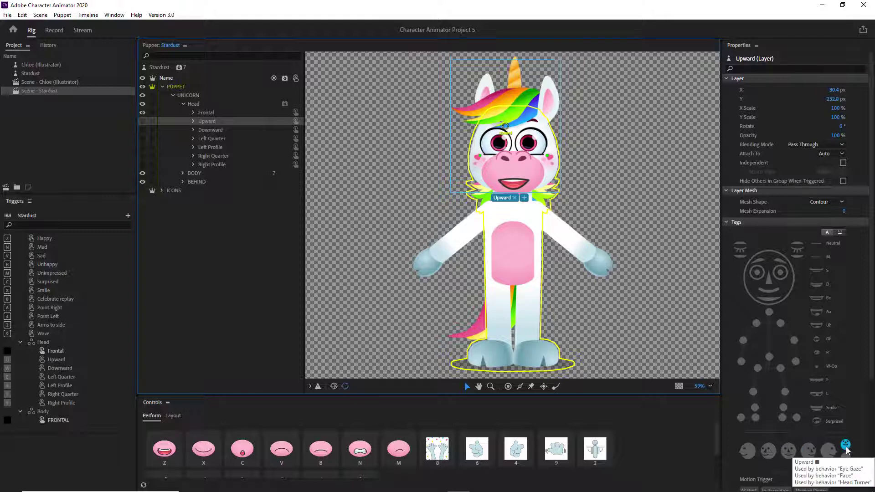
{"action": "left_click", "coordinate": [211, 132]}
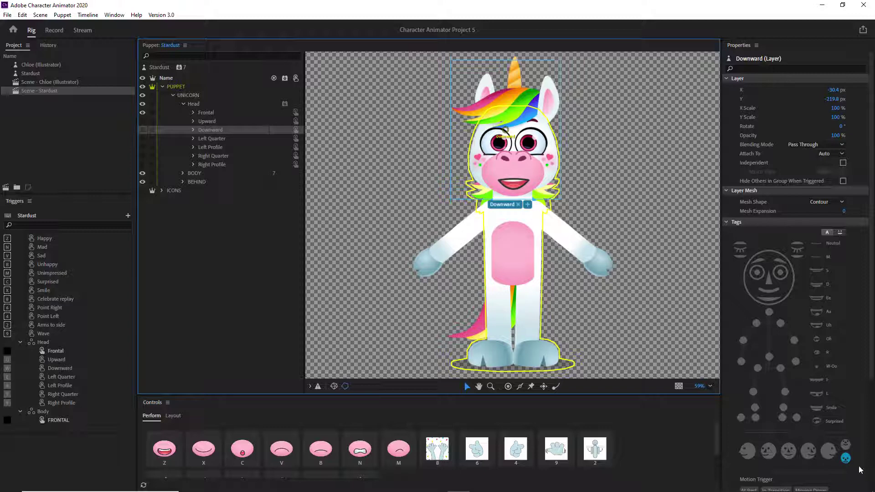
{"action": "left_click", "coordinate": [201, 139]}
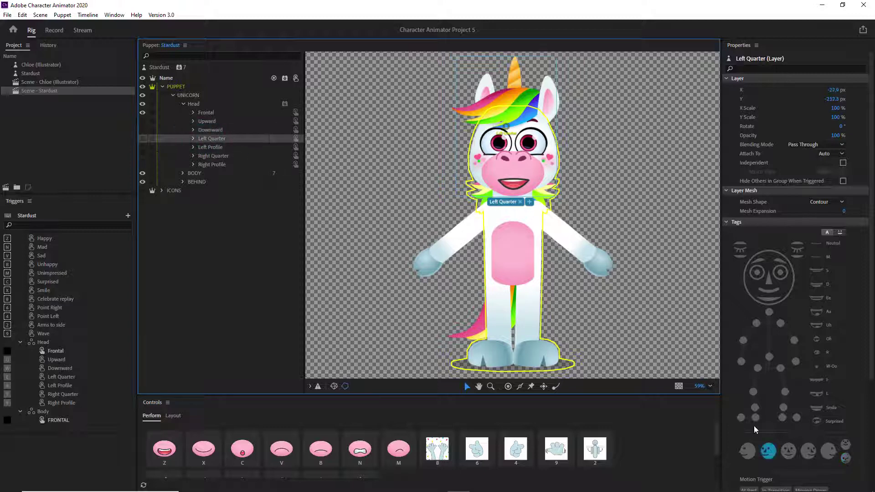
{"action": "left_click", "coordinate": [212, 149]}
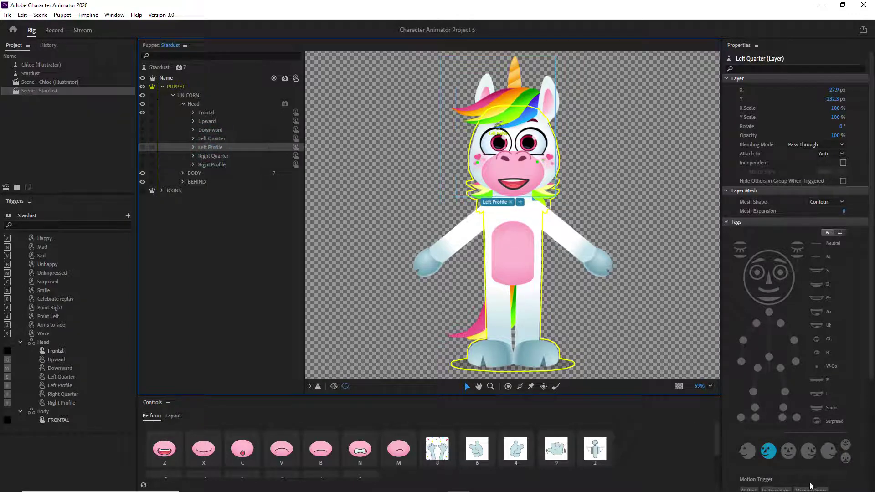
{"action": "left_click", "coordinate": [211, 156]}
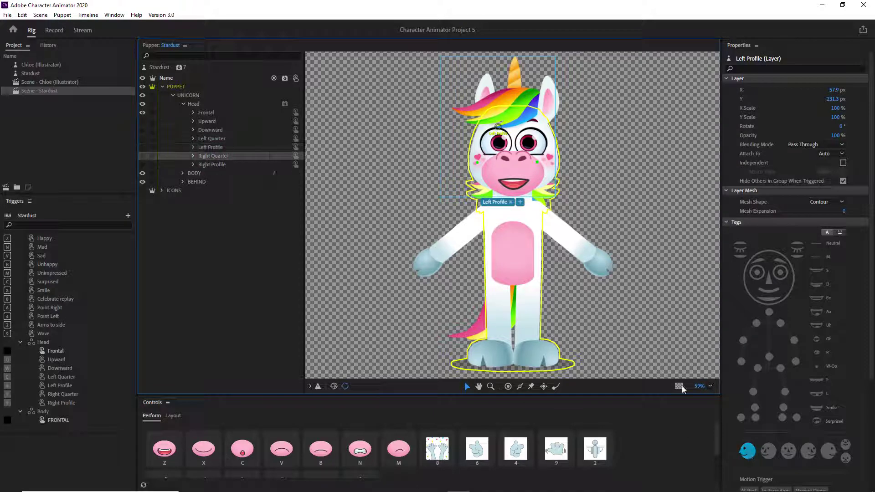
{"action": "left_click", "coordinate": [215, 164]}
{"action": "left_click", "coordinate": [829, 452]}
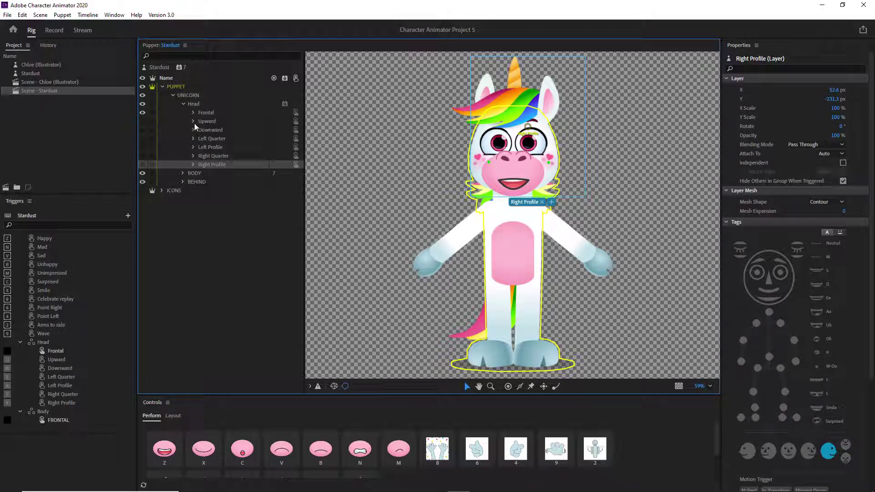
Go through all seven head views again from Frontal to Right Profile and back to Left Quarter, comparing their tags.
{"action": "left_click", "coordinate": [207, 113]}
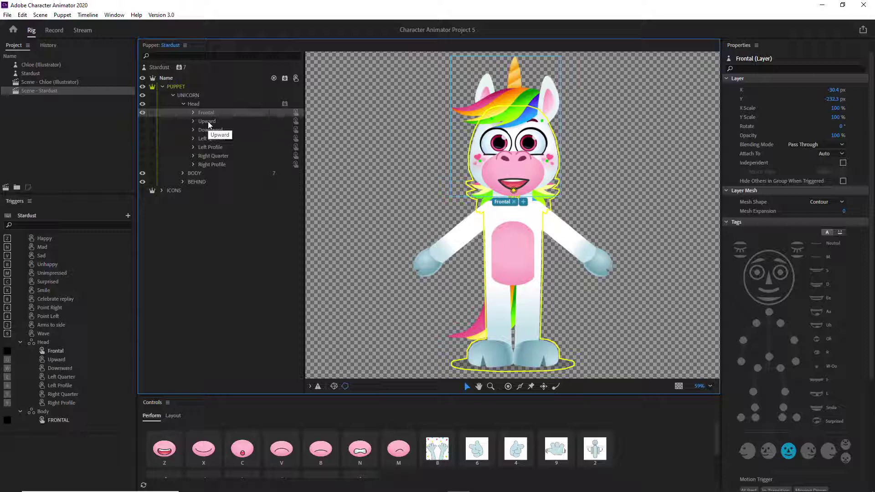
{"action": "left_click", "coordinate": [215, 165]}
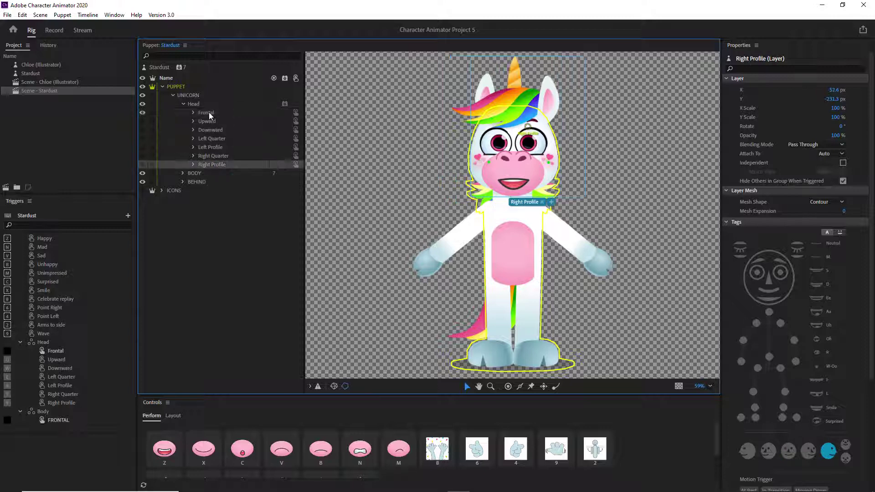
{"action": "left_click", "coordinate": [210, 114]}
{"action": "left_click", "coordinate": [207, 121]}
{"action": "left_click", "coordinate": [217, 131]}
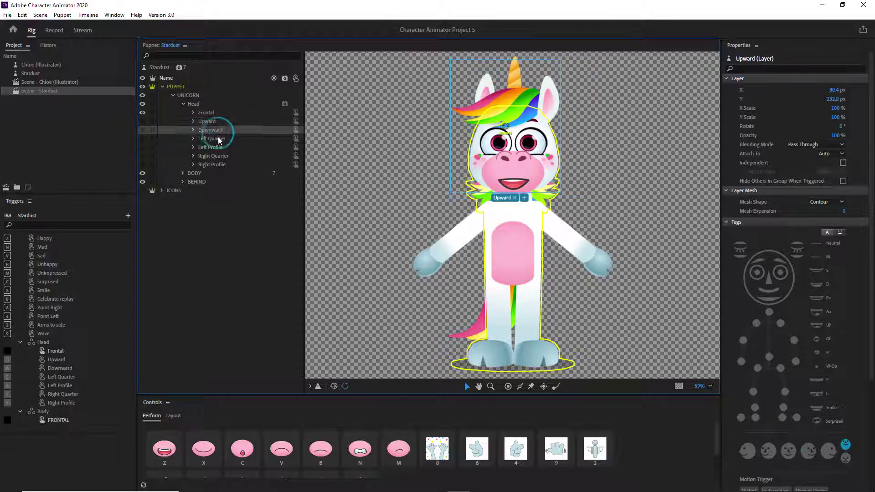
{"action": "left_click", "coordinate": [219, 139]}
{"action": "left_click", "coordinate": [219, 148]}
{"action": "left_click", "coordinate": [220, 156]}
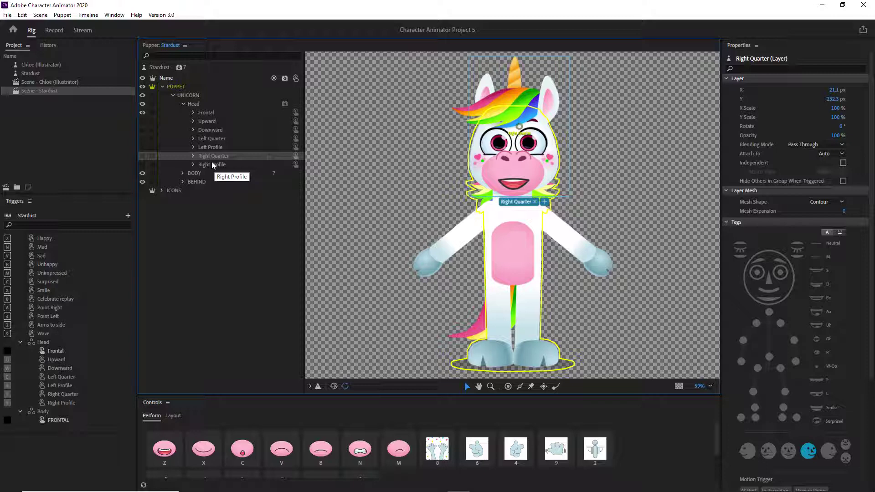
{"action": "left_click", "coordinate": [212, 165]}
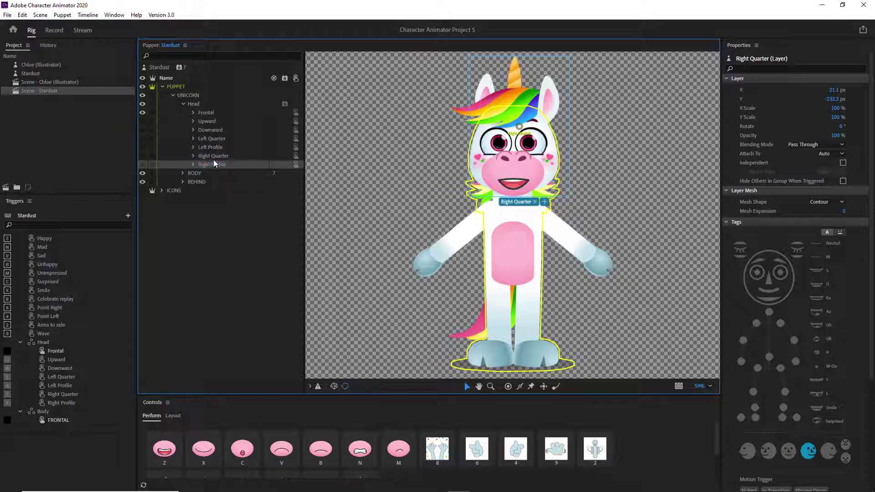
{"action": "left_click", "coordinate": [213, 155]}
{"action": "left_click", "coordinate": [211, 147]}
{"action": "left_click", "coordinate": [212, 143]}
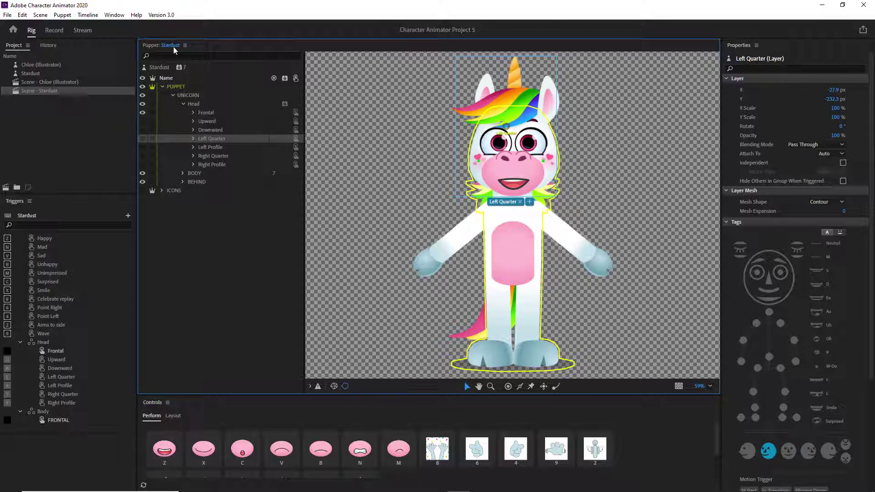
Open the Stardust puppet's original artwork, Unicorn Puppet.psd, for editing in Photoshop.
{"action": "left_click", "coordinate": [30, 73]}
{"action": "right_click", "coordinate": [30, 72]}
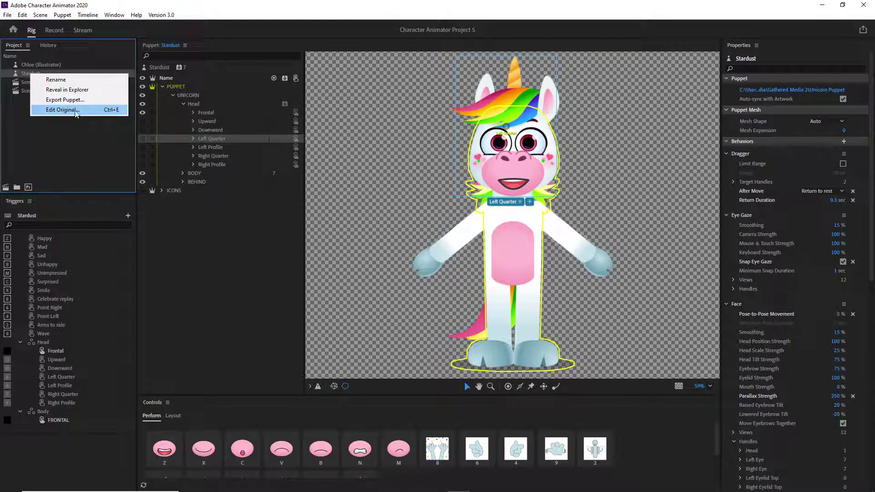
{"action": "left_click", "coordinate": [87, 113]}
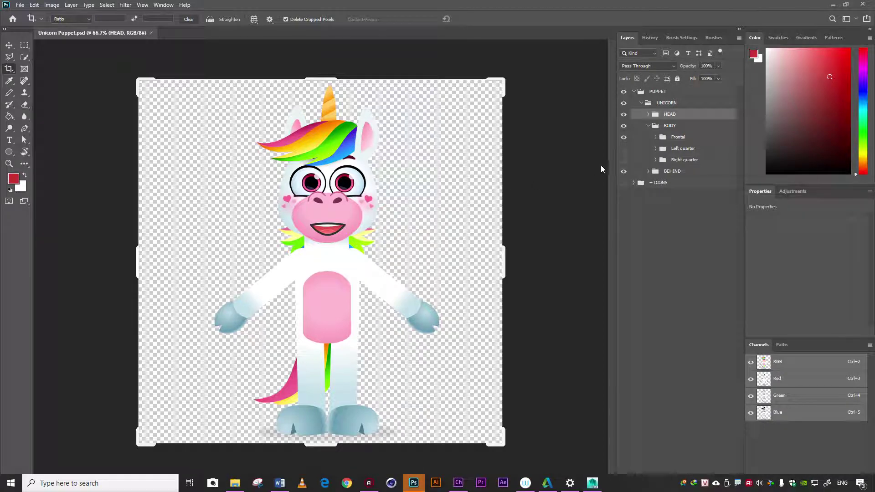
Collapse the BODY group and expand the HEAD group and its Frontal subgroup to examine the artwork's layer structure.
{"action": "left_click", "coordinate": [625, 221]}
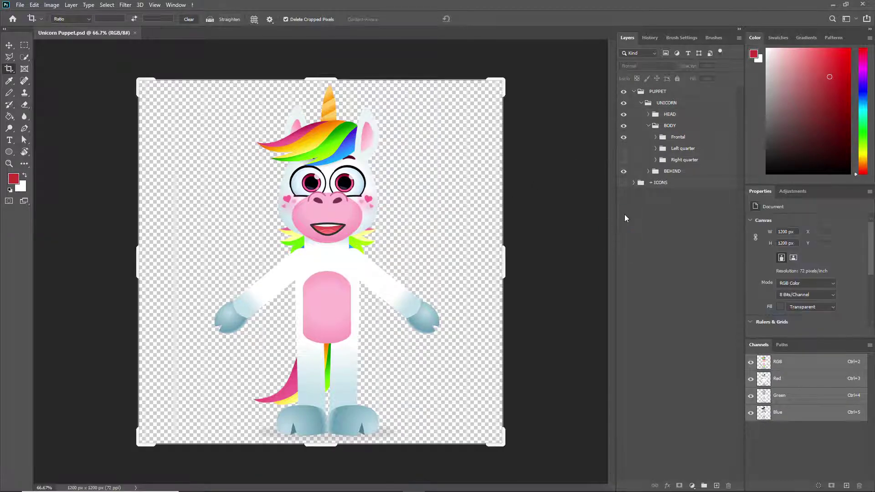
{"action": "left_click", "coordinate": [648, 125]}
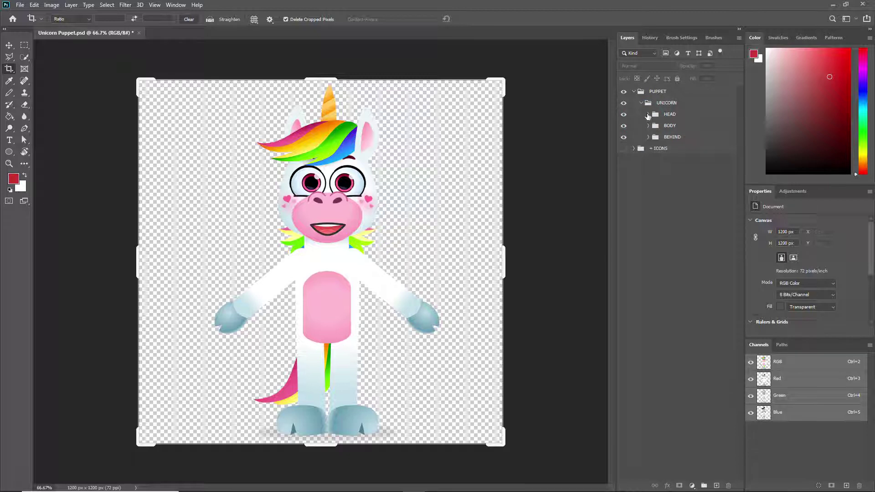
{"action": "left_click", "coordinate": [642, 104]}
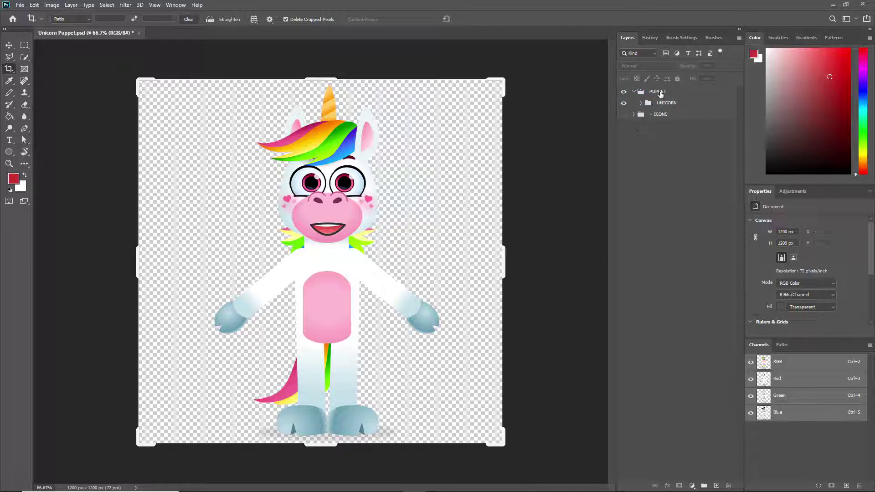
{"action": "left_click", "coordinate": [641, 103]}
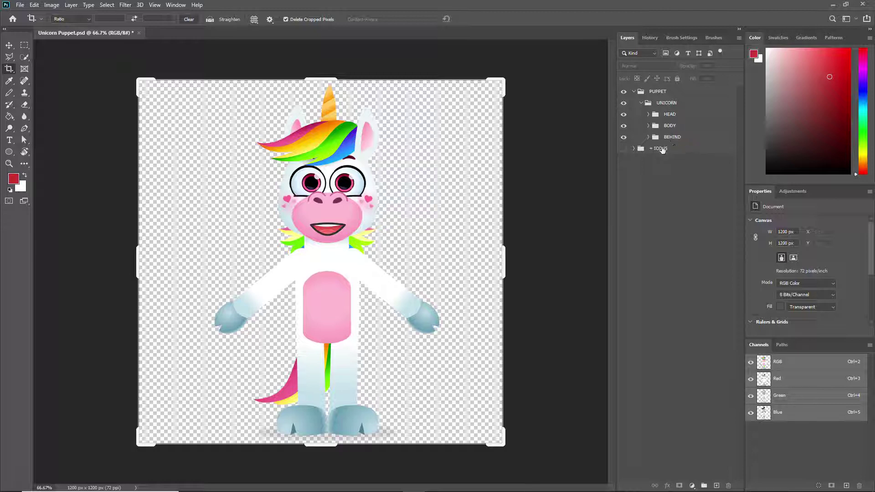
{"action": "left_click", "coordinate": [649, 114]}
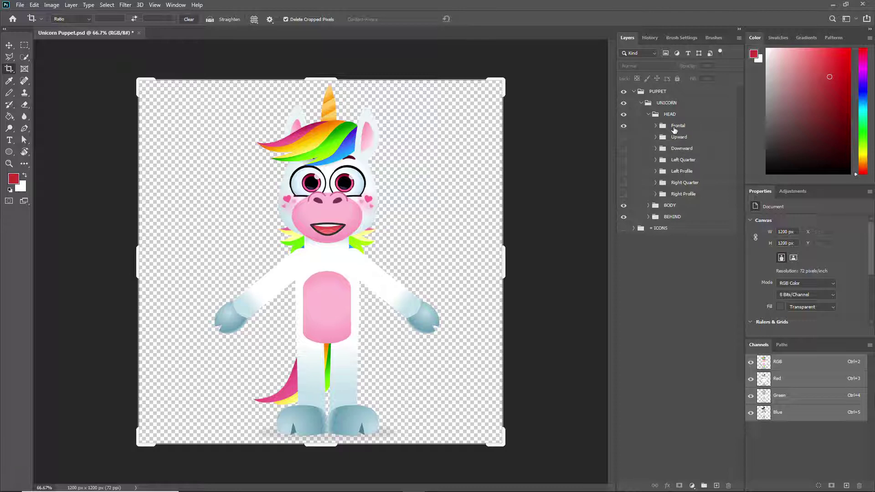
{"action": "left_click", "coordinate": [655, 126]}
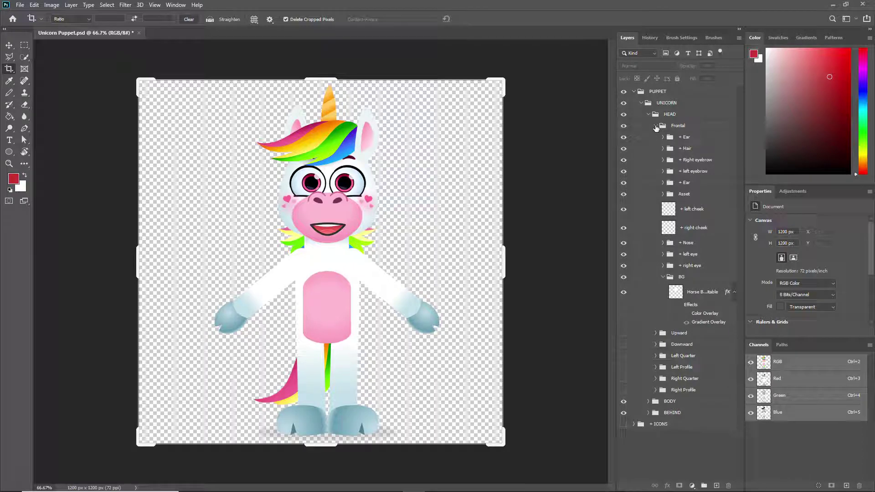
Review the Frontal group's plus-prefixed sublayers, including + Hair, + left eyebrow, + Ear, + Nose, + left eye and + right eye.
{"action": "left_click", "coordinate": [685, 140]}
{"action": "left_click", "coordinate": [688, 158]}
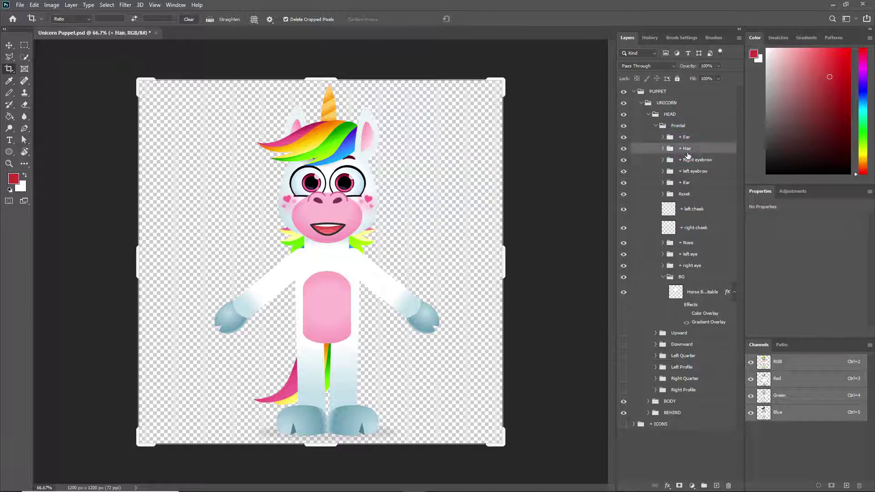
{"action": "left_click", "coordinate": [693, 174]}
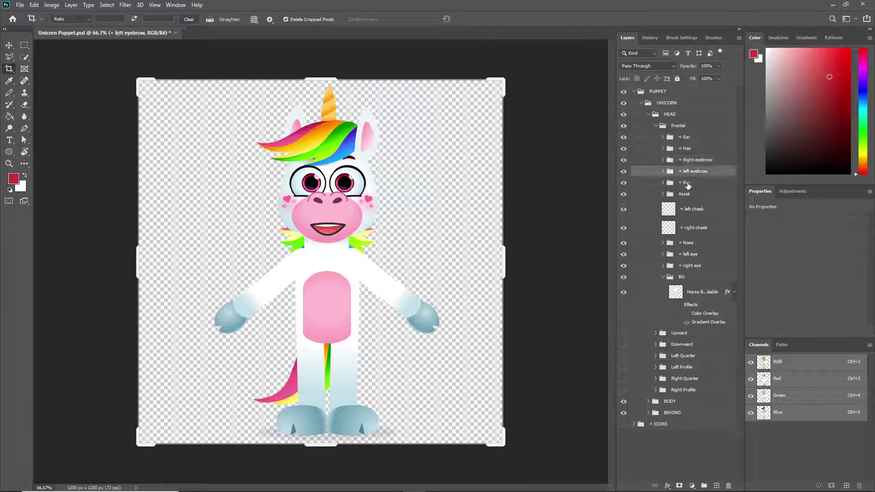
{"action": "left_click", "coordinate": [686, 183]}
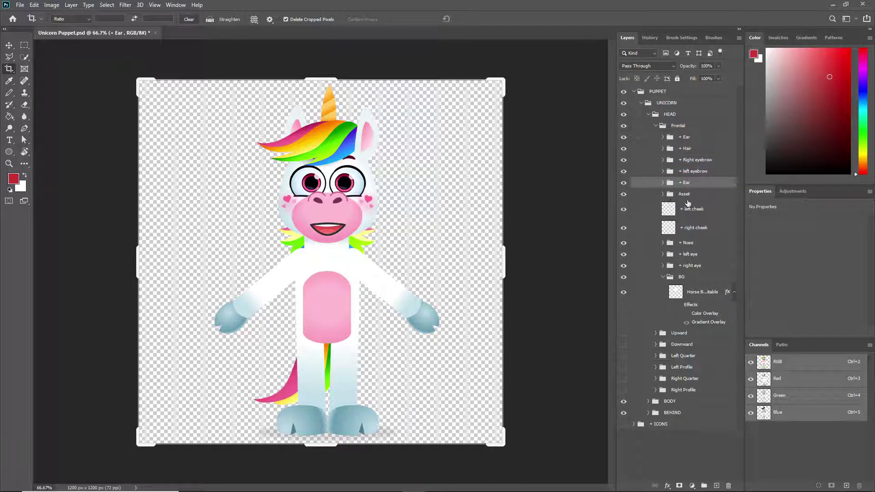
{"action": "left_click", "coordinate": [692, 246]}
{"action": "left_click", "coordinate": [691, 254]}
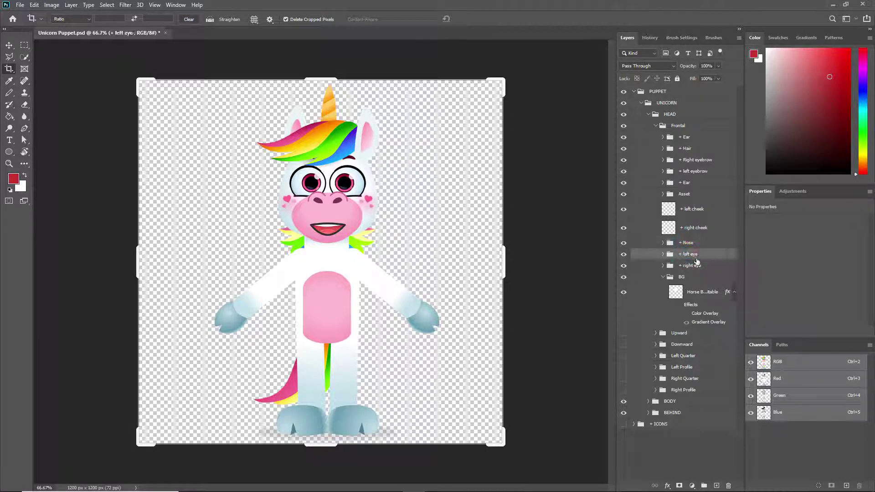
{"action": "left_click", "coordinate": [695, 268]}
Hide the BG group inside the Frontal head group.
{"action": "left_click", "coordinate": [683, 278]}
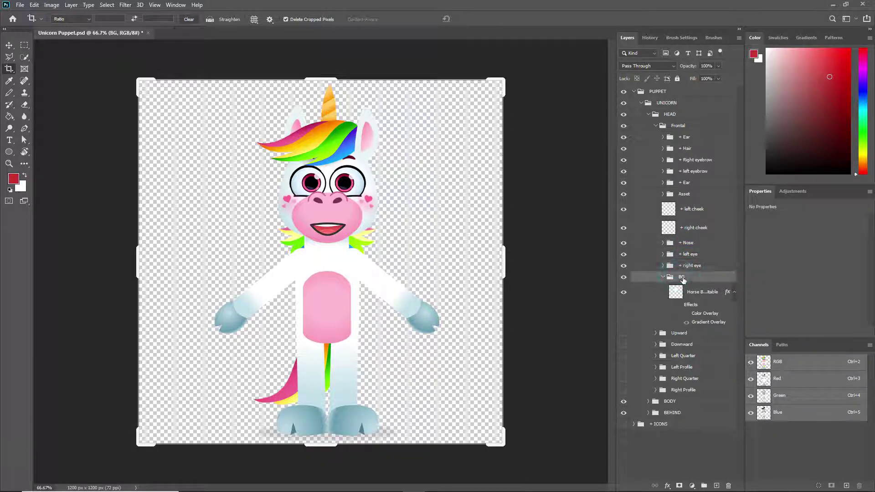
{"action": "left_click", "coordinate": [623, 278]}
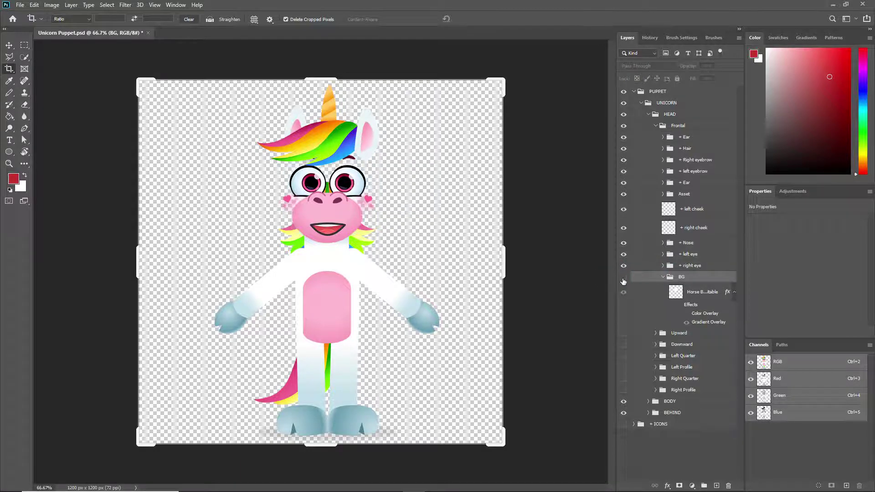
Make the BG group inside Frontal visible again, switch to the Move tool and clear the layer selection.
{"action": "left_click", "coordinate": [624, 278]}
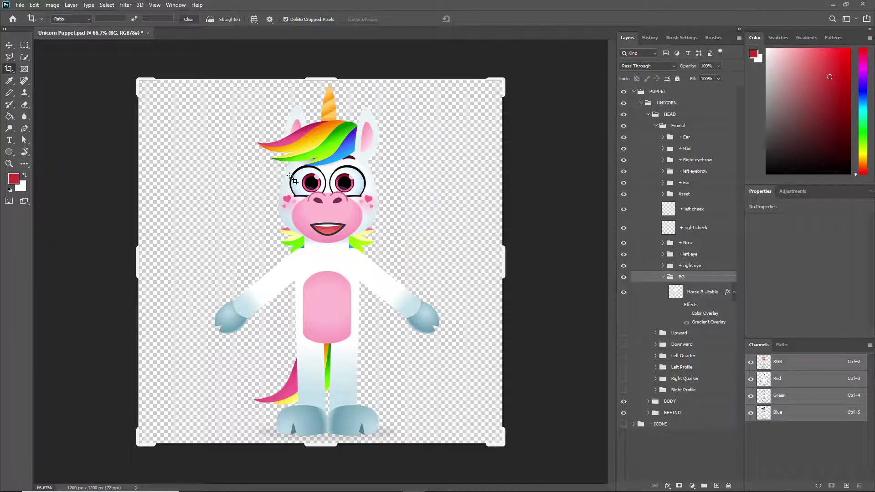
{"action": "key", "text": "v"}
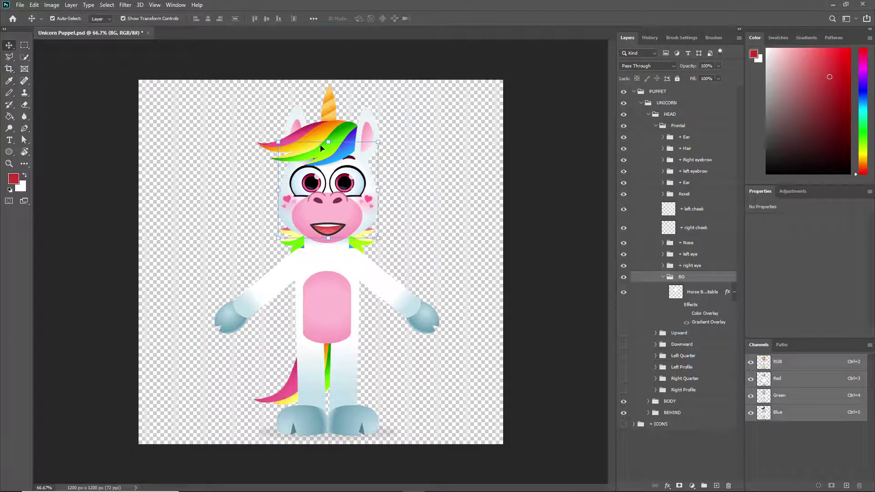
{"action": "left_click", "coordinate": [457, 190]}
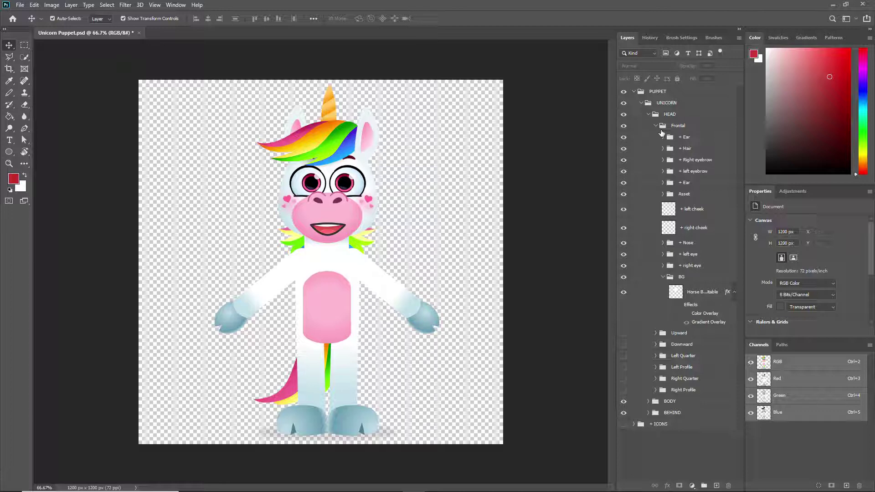
Select the Frontal head group and collapse it so the seven head view groups are listed together.
{"action": "left_click", "coordinate": [660, 129]}
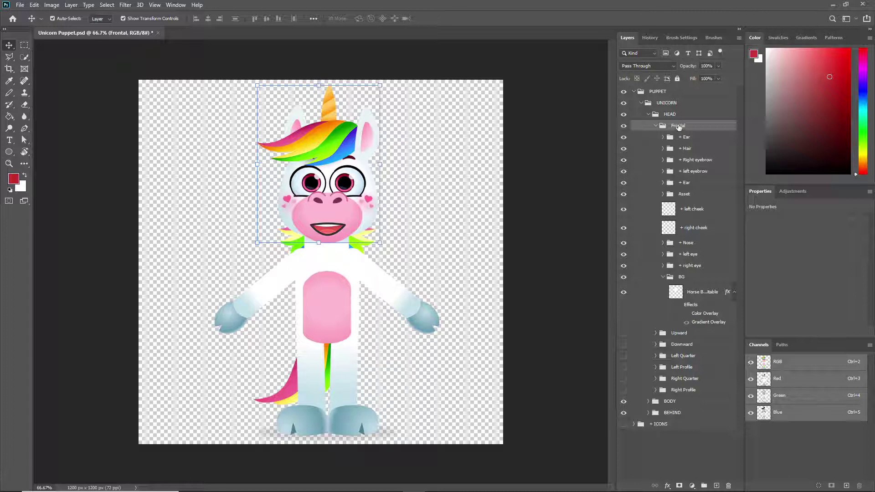
{"action": "left_click", "coordinate": [656, 126]}
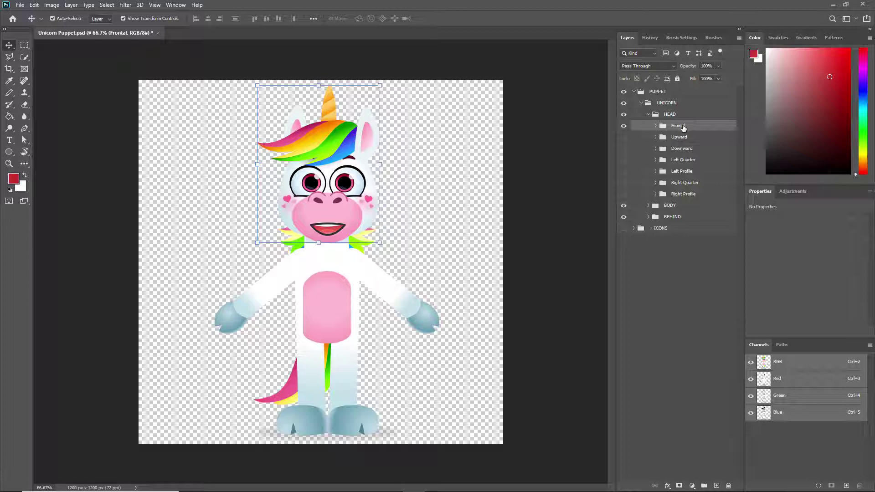
{"action": "left_click", "coordinate": [678, 126]}
{"action": "mouse_move", "coordinate": [678, 127]}
{"action": "left_mouse_down"}
{"action": "mouse_move", "coordinate": [702, 474]}
{"action": "mouse_move", "coordinate": [716, 485]}
{"action": "mouse_move", "coordinate": [693, 182]}
{"action": "mouse_move", "coordinate": [679, 128]}
{"action": "left_mouse_up"}
Show the Left Quarter head group, compare it against Frontal by switching Frontal's visibility, and leave Frontal hidden.
{"action": "left_click", "coordinate": [624, 160]}
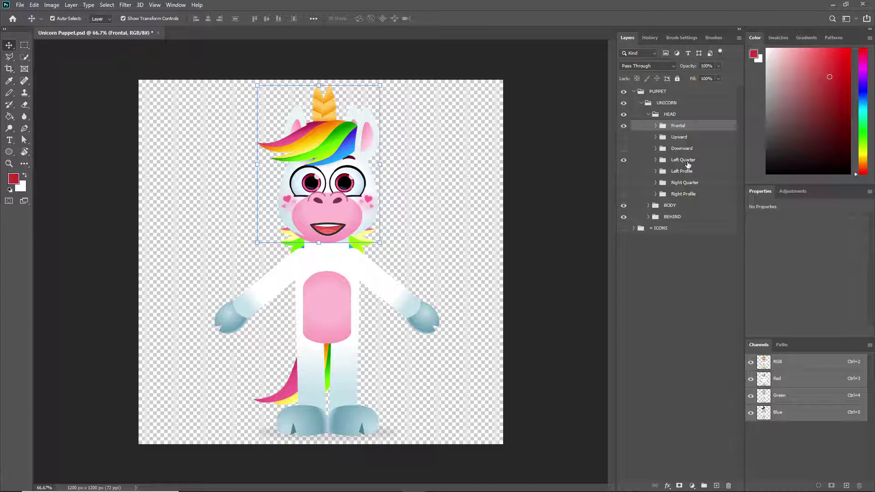
{"action": "left_click", "coordinate": [625, 126]}
{"action": "left_click", "coordinate": [625, 127]}
{"action": "left_click", "coordinate": [625, 129]}
{"action": "left_click", "coordinate": [625, 130]}
{"action": "left_click", "coordinate": [624, 130]}
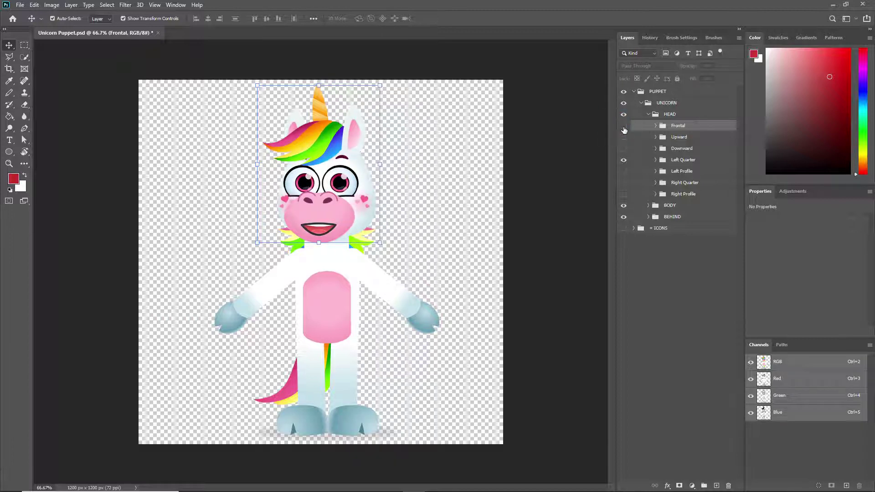
{"action": "left_click", "coordinate": [623, 129]}
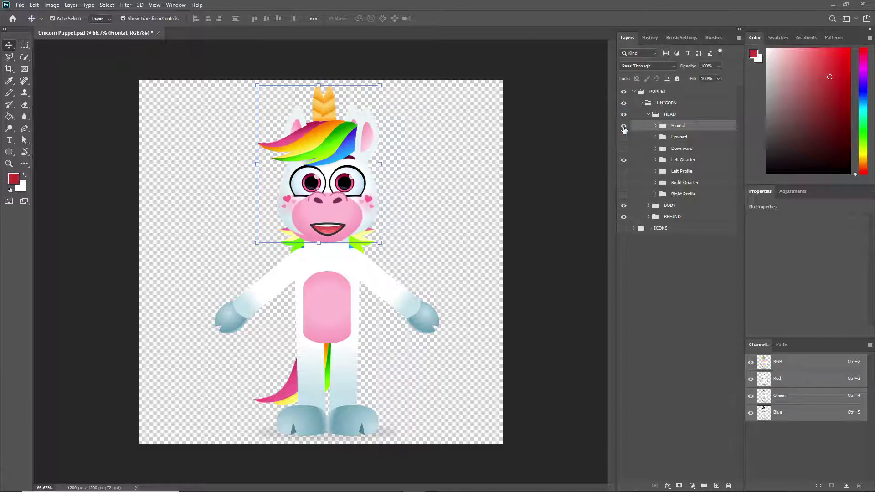
{"action": "left_click", "coordinate": [624, 129]}
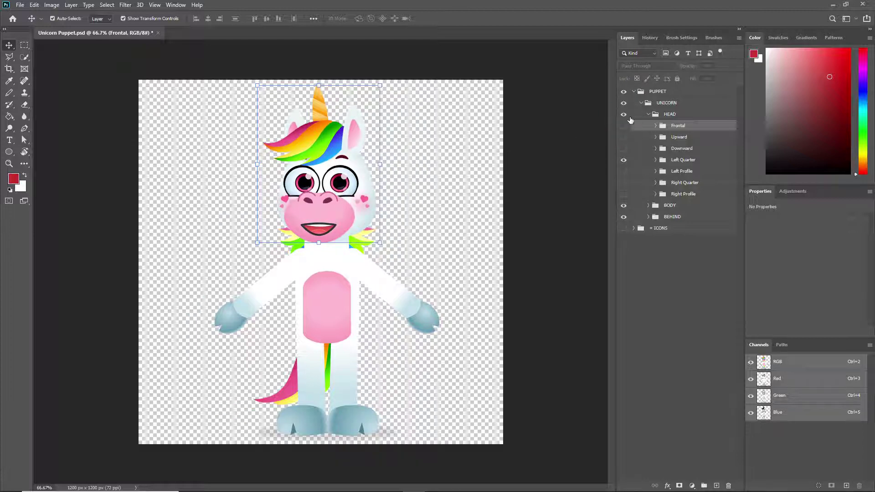
{"action": "left_click", "coordinate": [624, 128]}
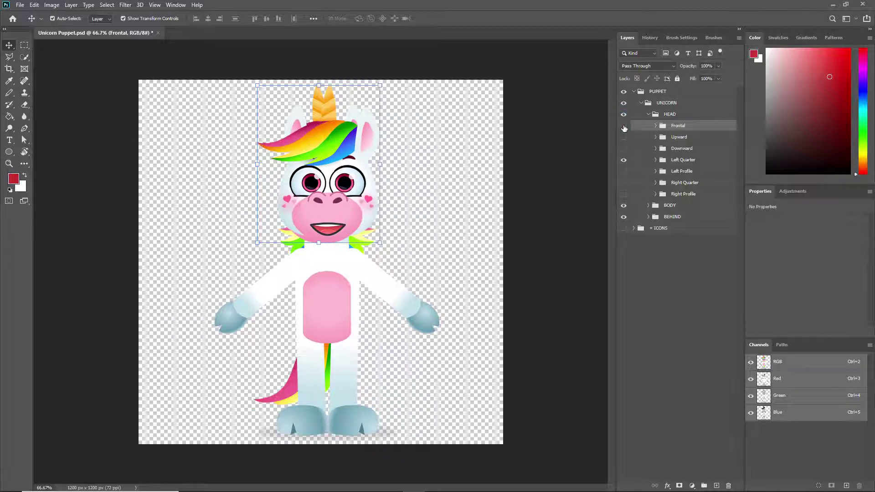
{"action": "left_click", "coordinate": [624, 128]}
Add a new layer beneath all the groups and fill it with black as a backdrop for the puppet.
{"action": "scroll", "coordinate": [337, 174], "scroll_direction": "up", "scroll_amount": 1}
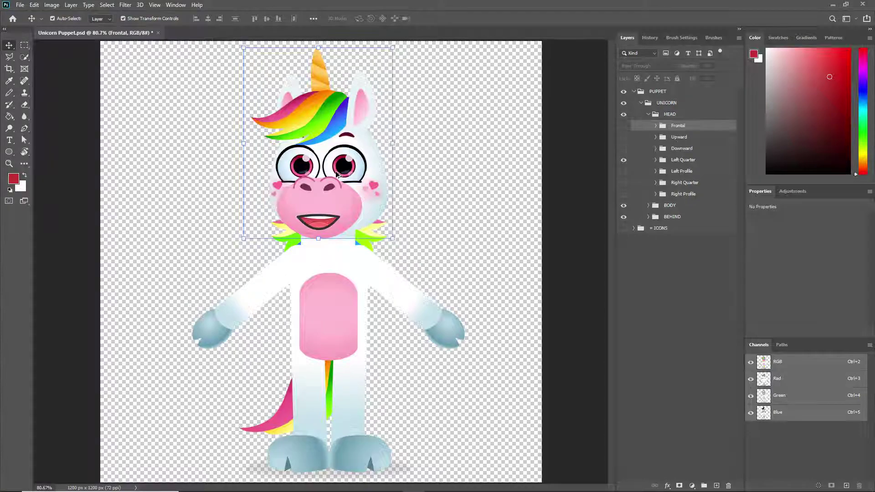
{"action": "scroll", "coordinate": [337, 175], "scroll_direction": "up", "scroll_amount": 4}
{"action": "left_click_drag", "start_coordinate": [433, 177], "coordinate": [470, 238]}
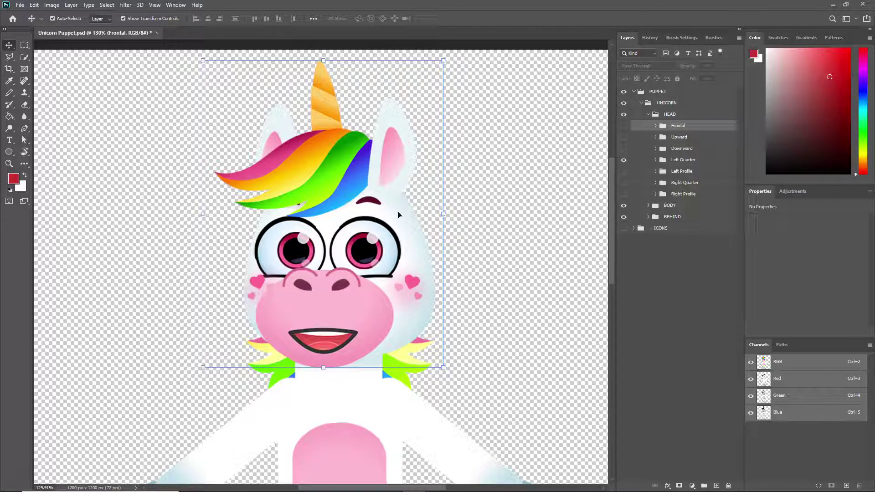
{"action": "left_click", "coordinate": [717, 486]}
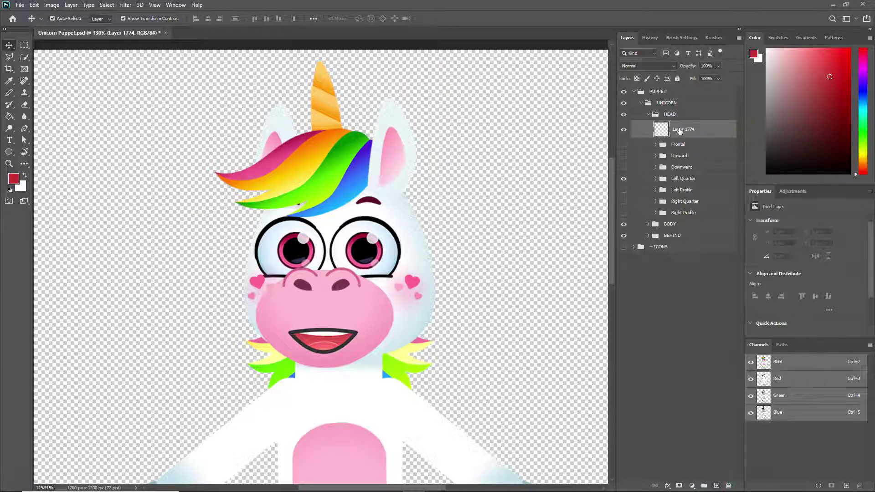
{"action": "left_click_drag", "start_coordinate": [679, 131], "coordinate": [670, 276]}
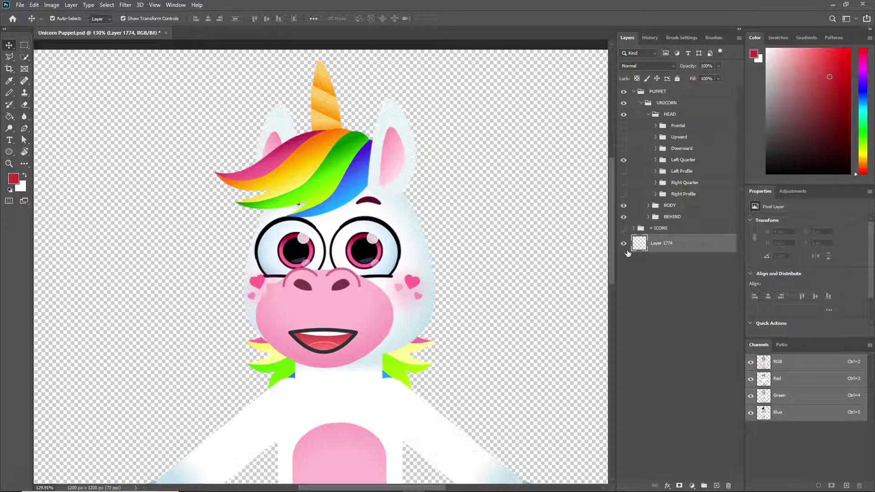
{"action": "left_click", "coordinate": [10, 190]}
{"action": "key", "text": "alt+BackSpace"}
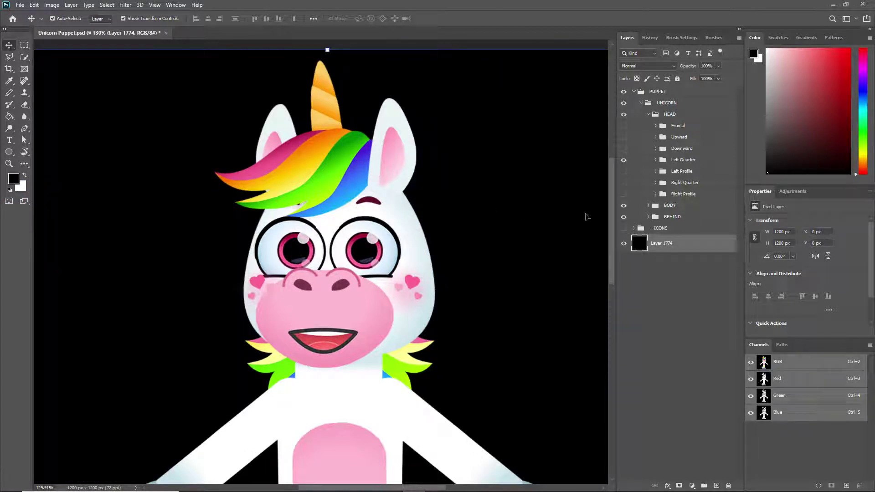
Switch the Frontal group's visibility on and off repeatedly against the black backdrop to examine how features shift between Frontal and Left Quarter.
{"action": "left_click", "coordinate": [624, 115]}
{"action": "left_click", "coordinate": [624, 115]}
{"action": "left_click", "coordinate": [624, 125]}
{"action": "left_click", "coordinate": [624, 126]}
{"action": "left_click", "coordinate": [624, 126]}
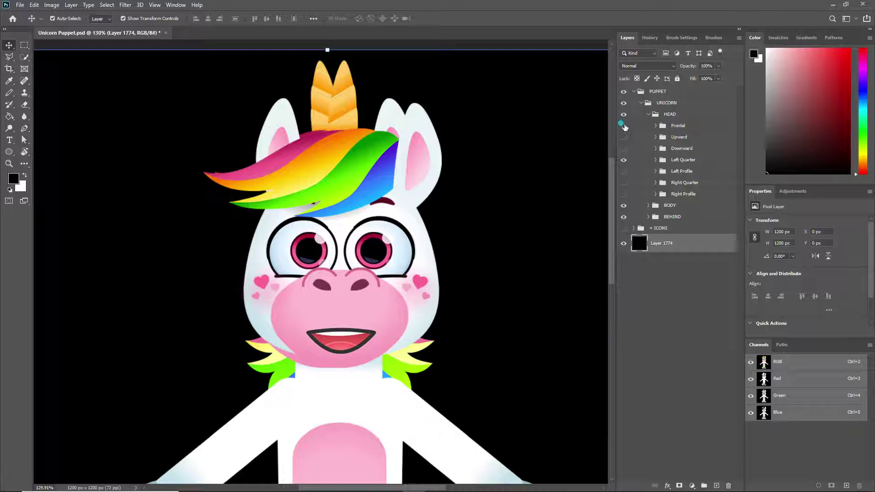
{"action": "left_click", "coordinate": [624, 126]}
{"action": "left_click", "coordinate": [624, 126]}
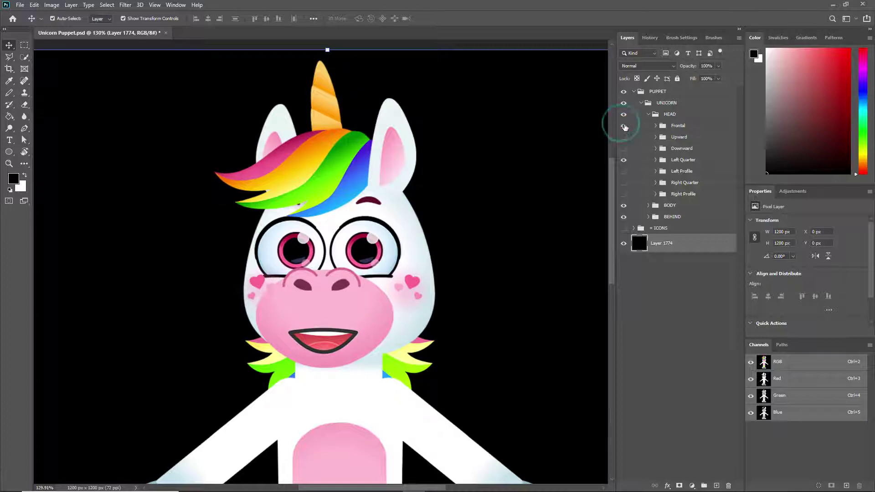
{"action": "left_click", "coordinate": [624, 126]}
{"action": "left_click", "coordinate": [624, 126]}
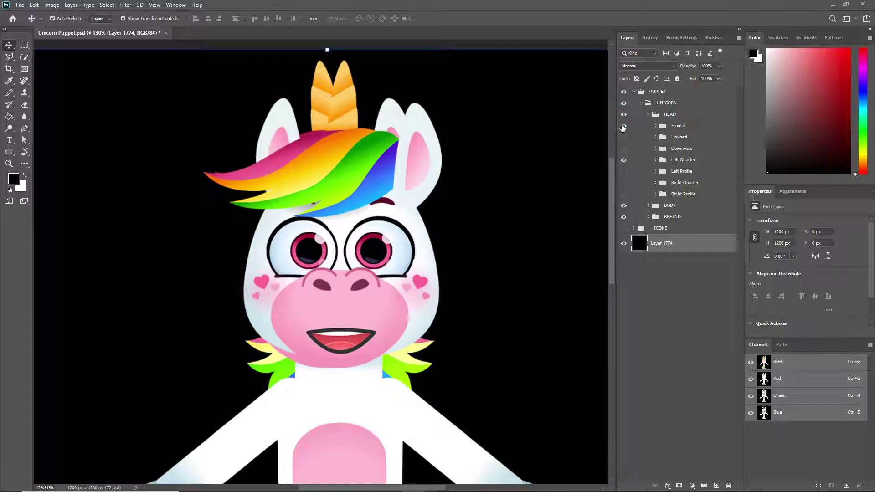
{"action": "left_click", "coordinate": [623, 127]}
{"action": "left_click", "coordinate": [623, 127]}
{"action": "key", "text": "ctrl"}
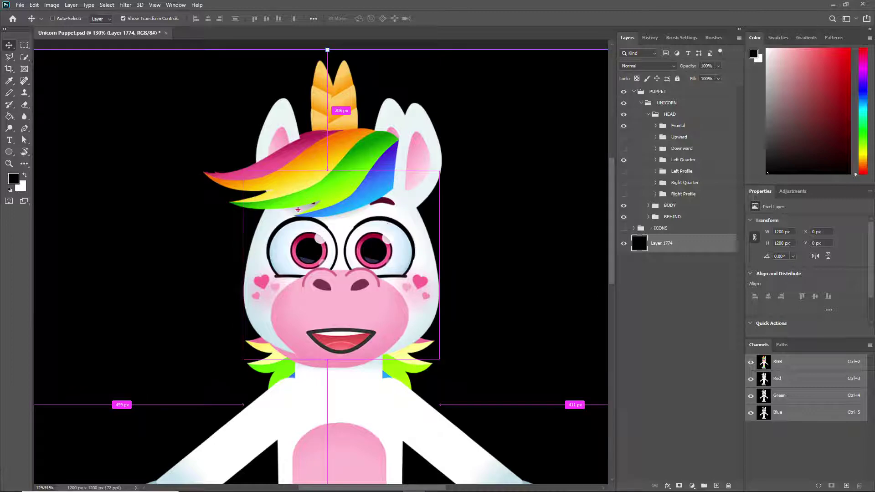
{"action": "left_click", "coordinate": [623, 126]}
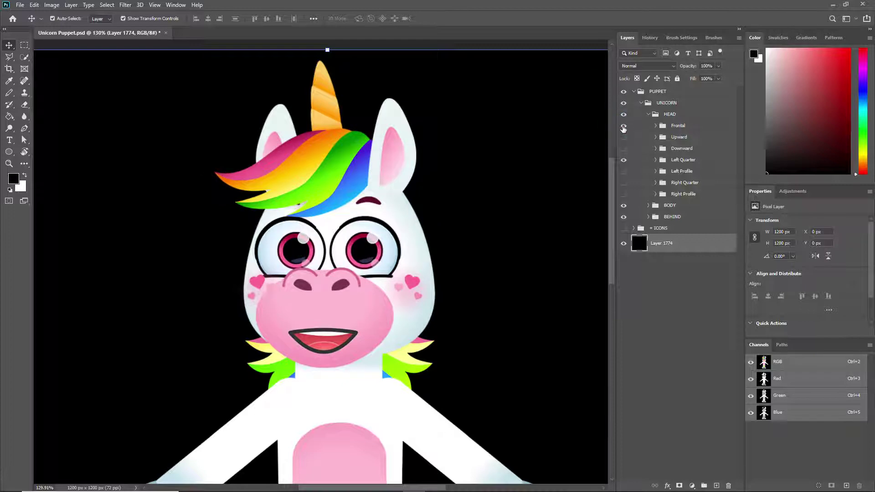
{"action": "left_click", "coordinate": [623, 126]}
{"action": "left_click", "coordinate": [623, 127]}
{"action": "left_click", "coordinate": [623, 127]}
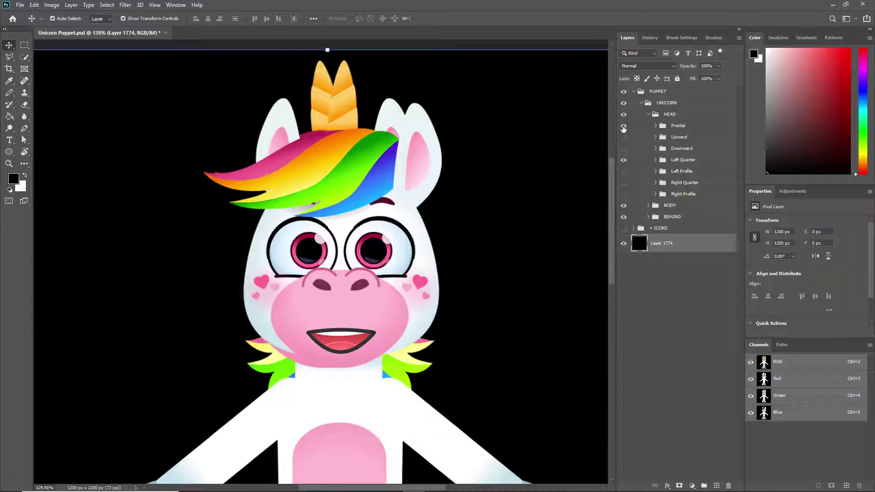
{"action": "left_click", "coordinate": [624, 127]}
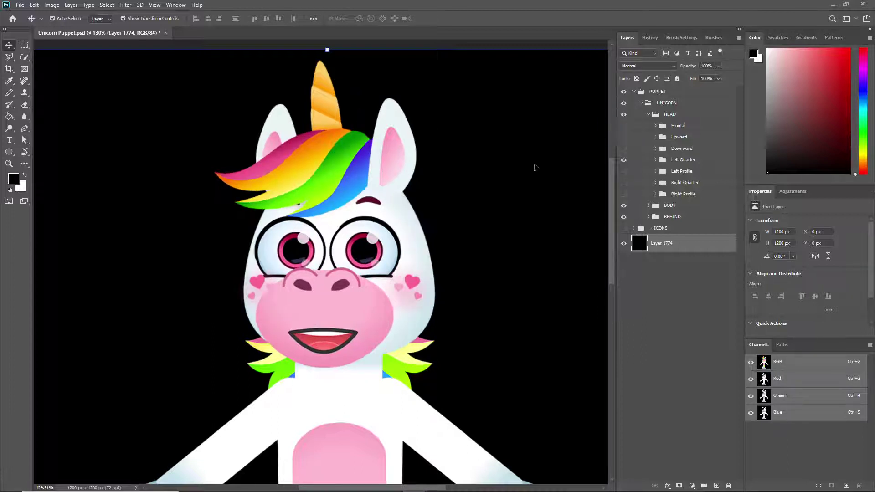
{"action": "key", "text": "ctrl"}
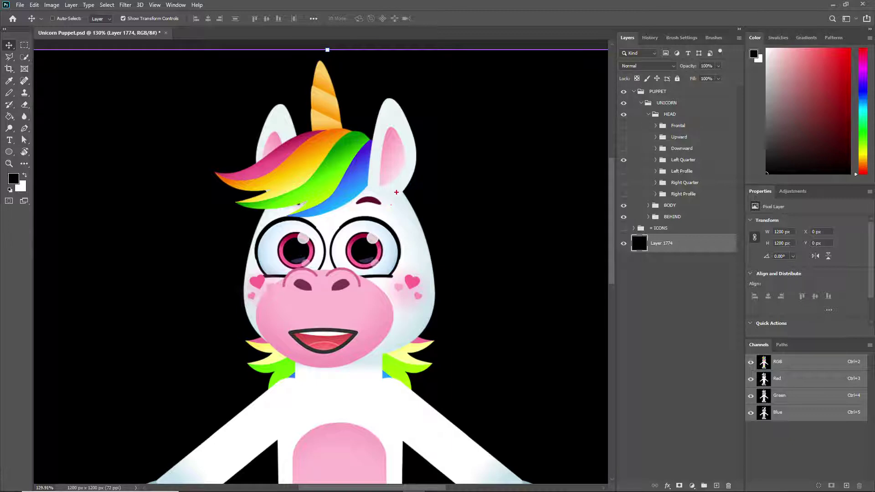
{"action": "mouse_move", "coordinate": [400, 191]}
{"action": "left_mouse_down"}
{"action": "mouse_move", "coordinate": [433, 270]}
{"action": "mouse_move", "coordinate": [427, 332]}
{"action": "mouse_move", "coordinate": [375, 360]}
{"action": "mouse_move", "coordinate": [271, 348]}
{"action": "mouse_move", "coordinate": [245, 306]}
{"action": "mouse_move", "coordinate": [247, 246]}
{"action": "mouse_move", "coordinate": [263, 207]}
{"action": "mouse_move", "coordinate": [290, 191]}
{"action": "mouse_move", "coordinate": [345, 182]}
{"action": "mouse_move", "coordinate": [402, 191]}
{"action": "left_mouse_up"}
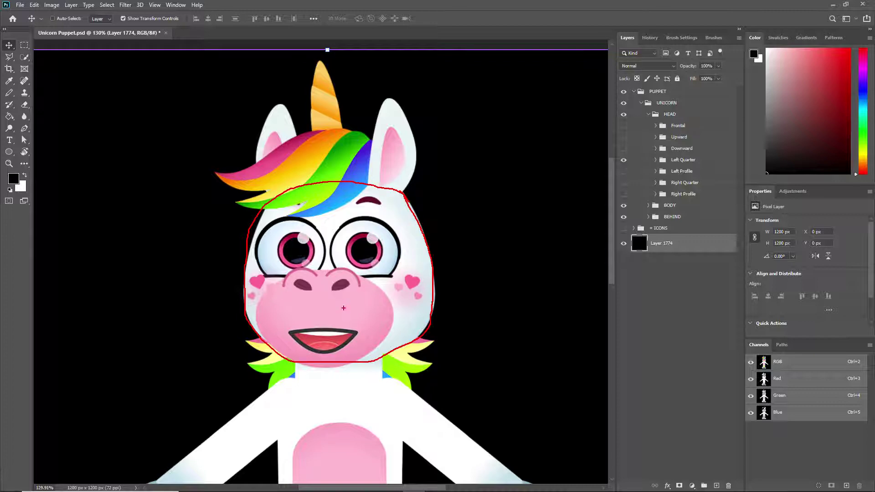
{"action": "mouse_move", "coordinate": [382, 220]}
{"action": "left_mouse_down"}
{"action": "mouse_move", "coordinate": [323, 210]}
{"action": "mouse_move", "coordinate": [263, 237]}
{"action": "mouse_move", "coordinate": [291, 277]}
{"action": "mouse_move", "coordinate": [391, 277]}
{"action": "mouse_move", "coordinate": [322, 211]}
{"action": "left_mouse_up"}
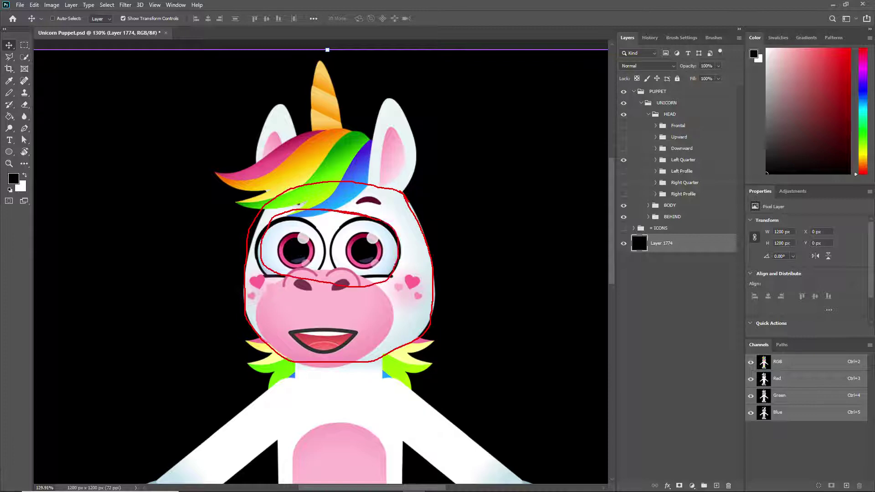
{"action": "mouse_move", "coordinate": [350, 267]}
{"action": "left_mouse_down"}
{"action": "mouse_move", "coordinate": [296, 259]}
{"action": "mouse_move", "coordinate": [286, 289]}
{"action": "mouse_move", "coordinate": [349, 292]}
{"action": "mouse_move", "coordinate": [359, 281]}
{"action": "mouse_move", "coordinate": [337, 266]}
{"action": "left_mouse_up"}
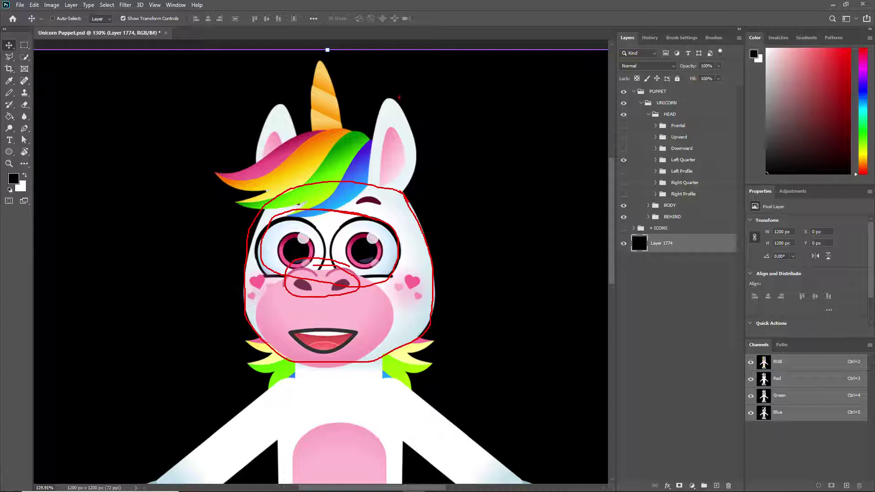
{"action": "mouse_move", "coordinate": [393, 95]}
{"action": "left_mouse_down"}
{"action": "mouse_move", "coordinate": [362, 130]}
{"action": "mouse_move", "coordinate": [361, 178]}
{"action": "mouse_move", "coordinate": [381, 191]}
{"action": "mouse_move", "coordinate": [411, 187]}
{"action": "mouse_move", "coordinate": [425, 147]}
{"action": "mouse_move", "coordinate": [408, 110]}
{"action": "mouse_move", "coordinate": [387, 105]}
{"action": "left_mouse_up"}
{"action": "mouse_move", "coordinate": [277, 99]}
{"action": "left_mouse_down"}
{"action": "mouse_move", "coordinate": [245, 175]}
{"action": "mouse_move", "coordinate": [264, 194]}
{"action": "mouse_move", "coordinate": [319, 186]}
{"action": "mouse_move", "coordinate": [348, 133]}
{"action": "mouse_move", "coordinate": [346, 89]}
{"action": "mouse_move", "coordinate": [328, 67]}
{"action": "mouse_move", "coordinate": [297, 79]}
{"action": "mouse_move", "coordinate": [297, 137]}
{"action": "mouse_move", "coordinate": [337, 136]}
{"action": "mouse_move", "coordinate": [331, 72]}
{"action": "left_mouse_up"}
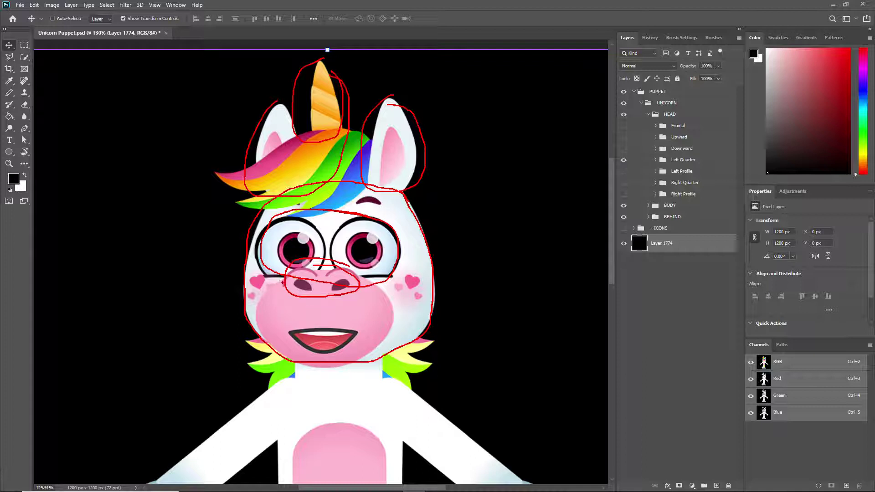
{"action": "key", "text": "Escape"}
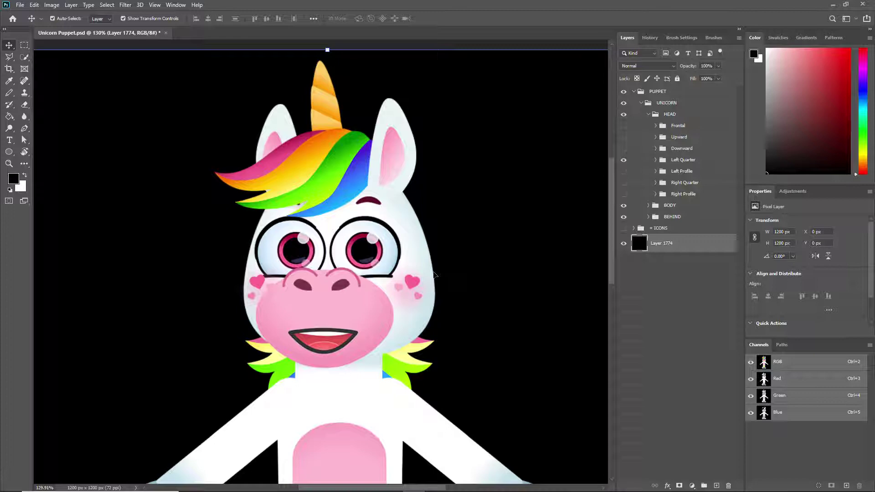
Alternate the visibility of the Frontal and Left Quarter groups to examine the horn, ear, eye and nose positions in each view.
{"action": "left_click", "coordinate": [623, 126]}
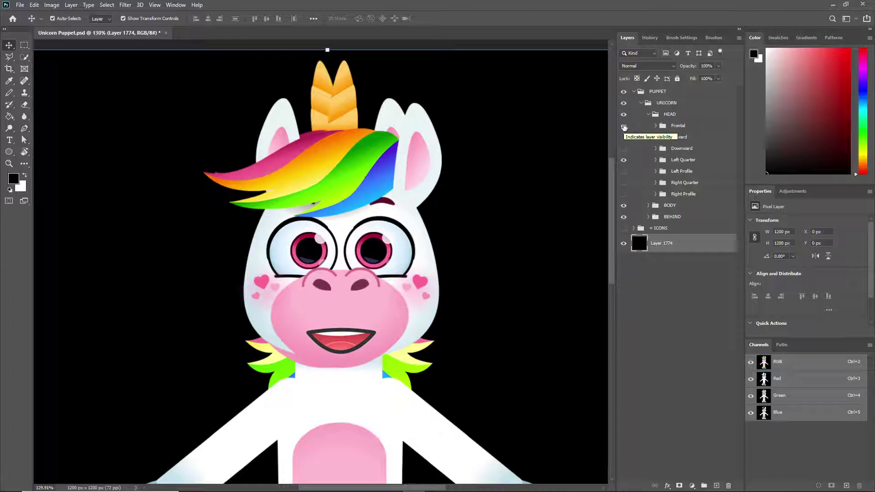
{"action": "left_click", "coordinate": [624, 126]}
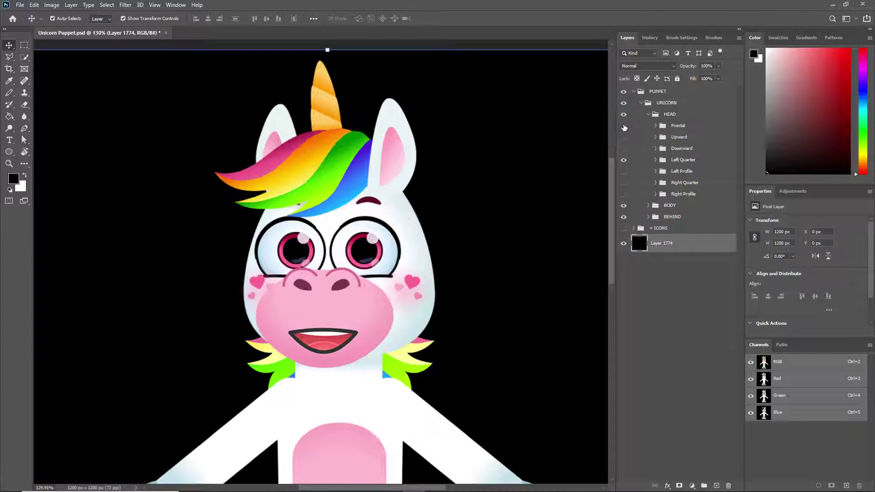
{"action": "left_click", "coordinate": [624, 126]}
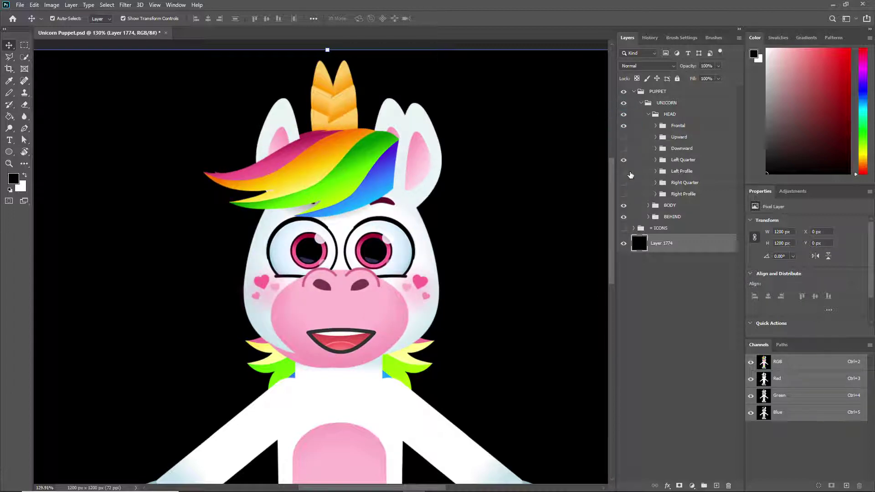
{"action": "left_click", "coordinate": [624, 126]}
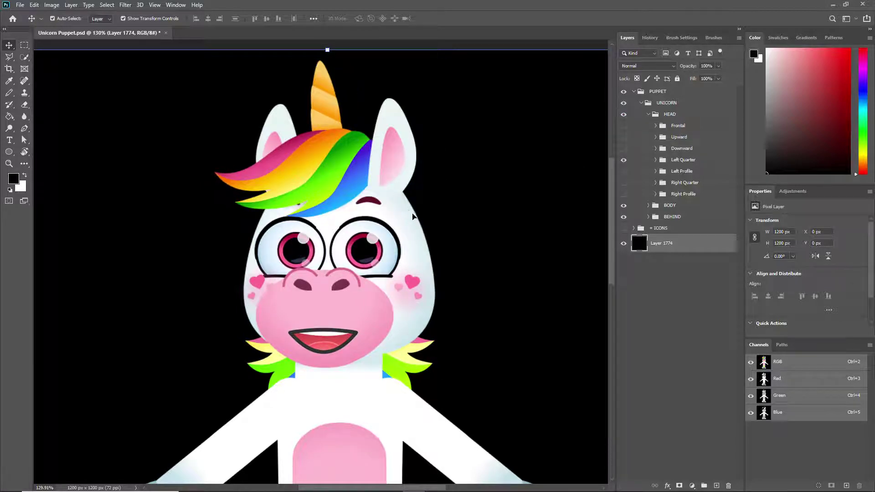
{"action": "left_click", "coordinate": [624, 161]}
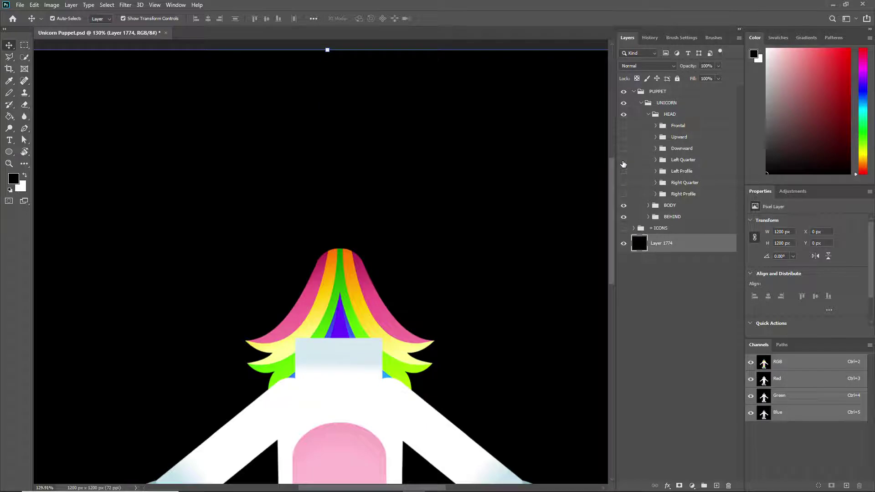
{"action": "left_click", "coordinate": [624, 160]}
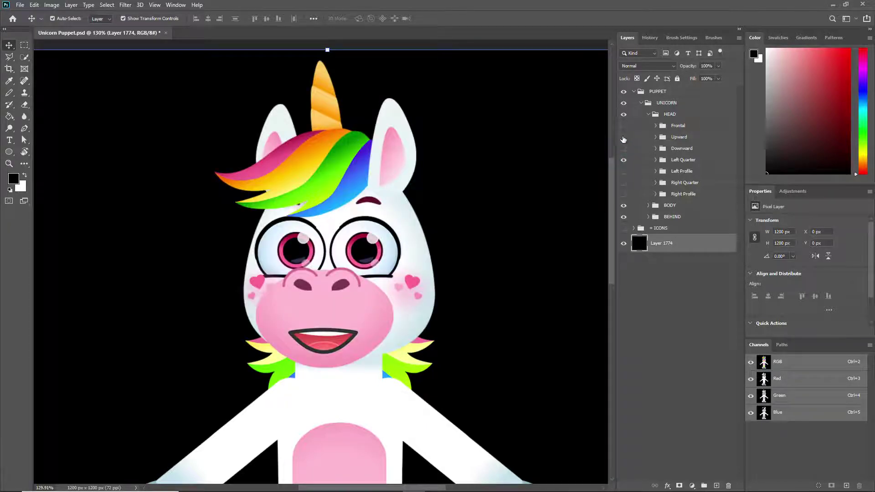
{"action": "left_click", "coordinate": [624, 126]}
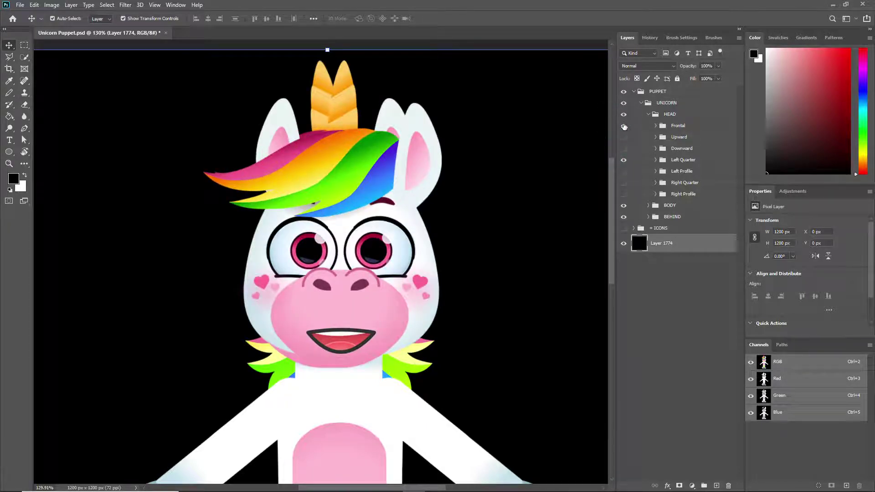
Switch the Frontal group's visibility over Left Quarter to compare the horn and ear placement in both views.
{"action": "left_click", "coordinate": [624, 126]}
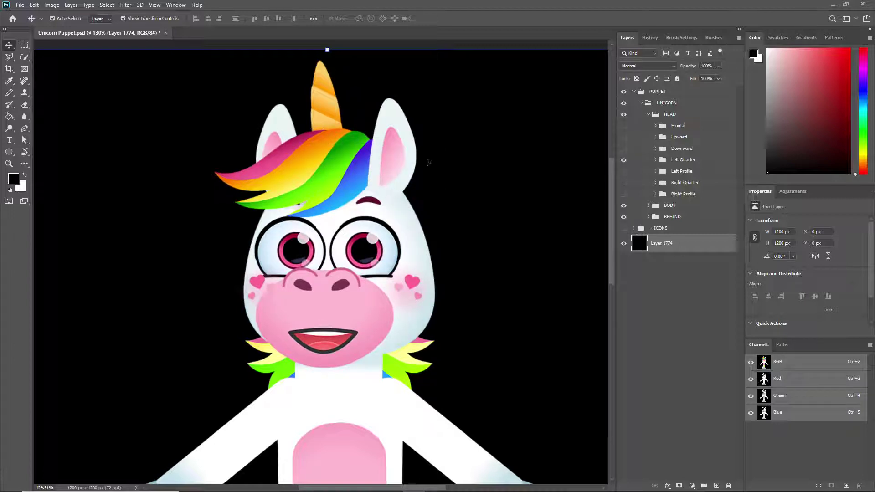
{"action": "left_click", "coordinate": [623, 126]}
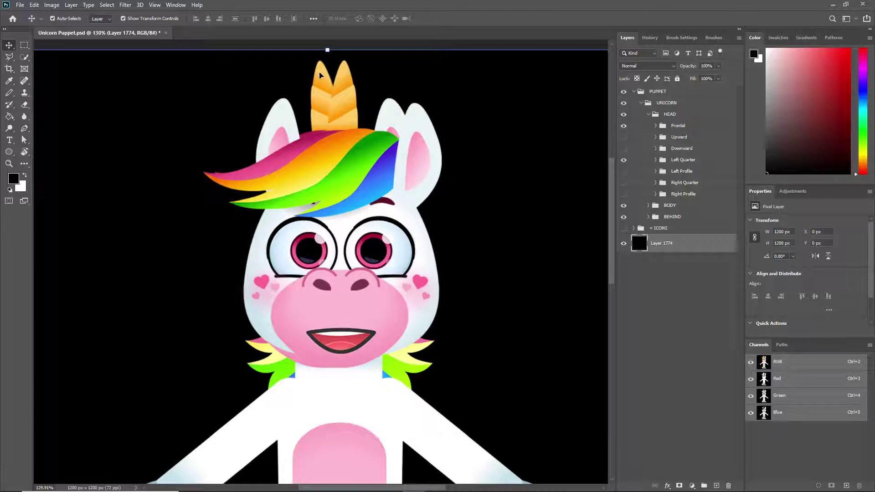
{"action": "left_click", "coordinate": [624, 126]}
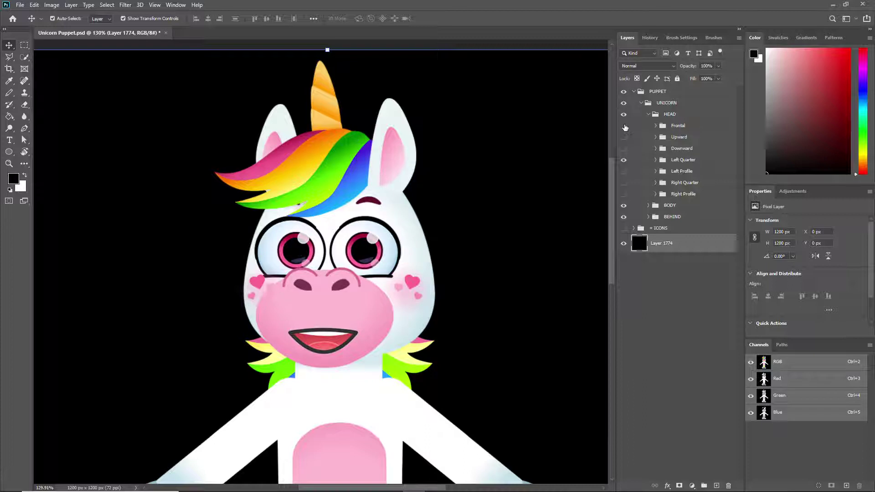
{"action": "left_click", "coordinate": [624, 126]}
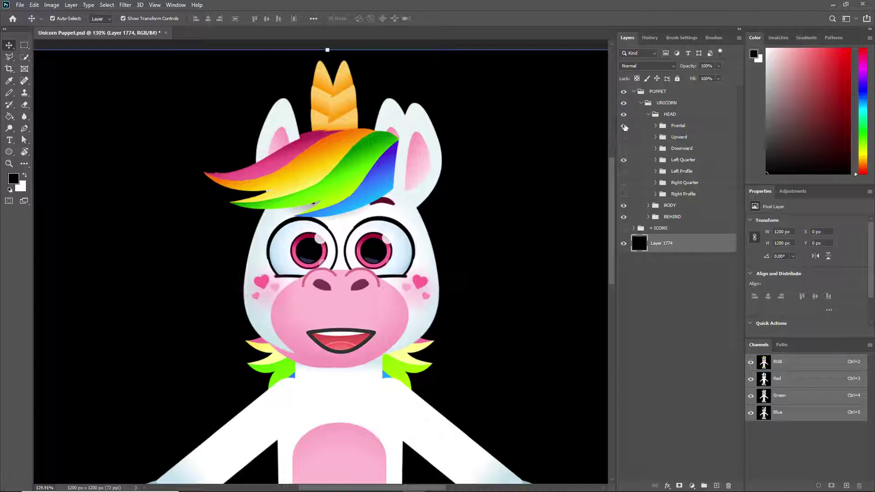
Hide the Left Quarter and Frontal groups and show Left Profile as the only head view.
{"action": "left_click", "coordinate": [623, 160]}
{"action": "left_click", "coordinate": [624, 161]}
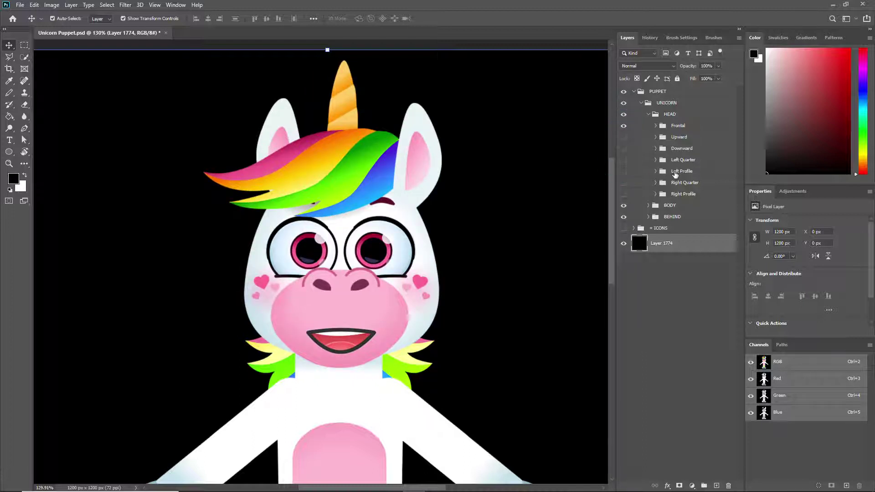
{"action": "left_click", "coordinate": [623, 172]}
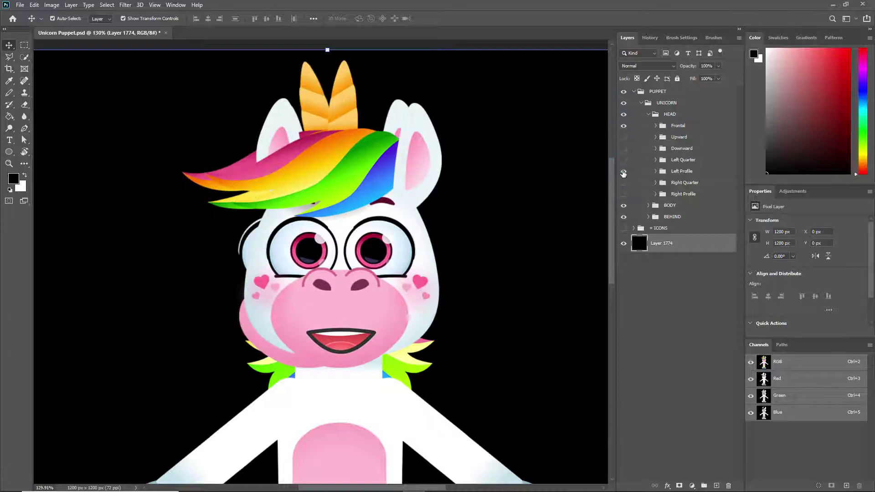
{"action": "left_click", "coordinate": [624, 126]}
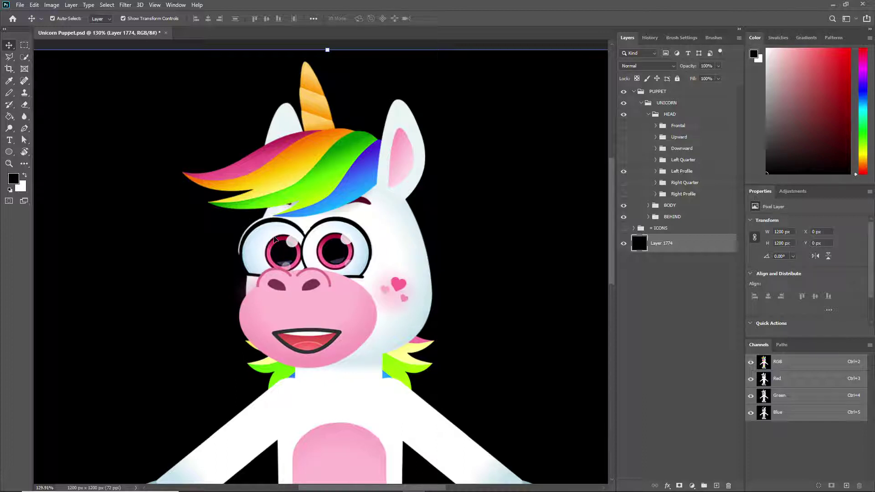
Toggle the HEAD group, then switch Frontal on and off over Left Profile to examine how the facial features shift.
{"action": "left_click", "coordinate": [623, 115]}
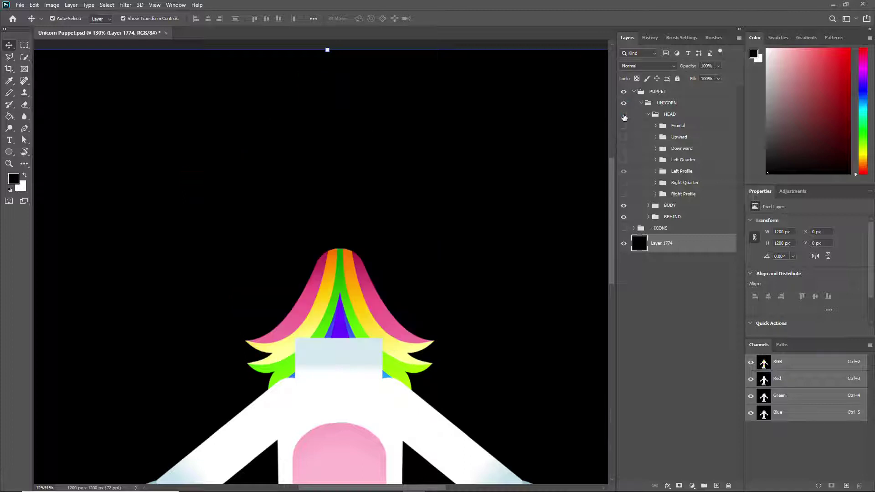
{"action": "left_click", "coordinate": [623, 115]}
{"action": "left_click", "coordinate": [623, 126]}
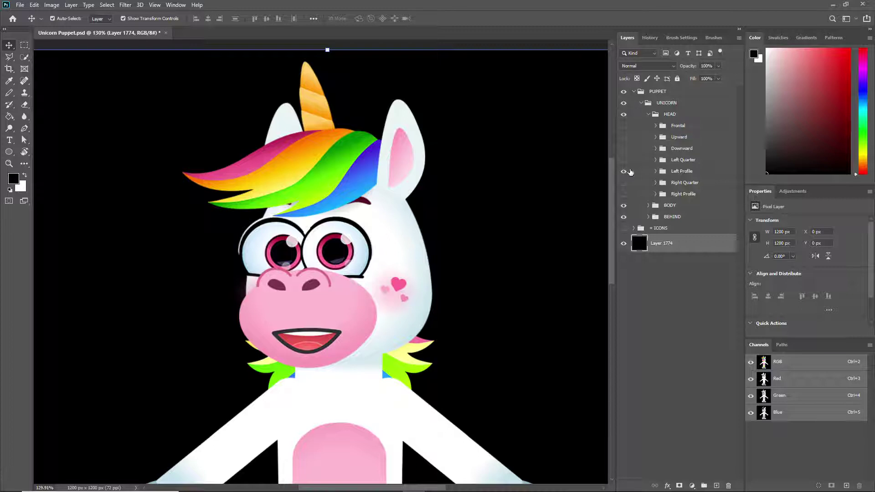
{"action": "left_click", "coordinate": [623, 127]}
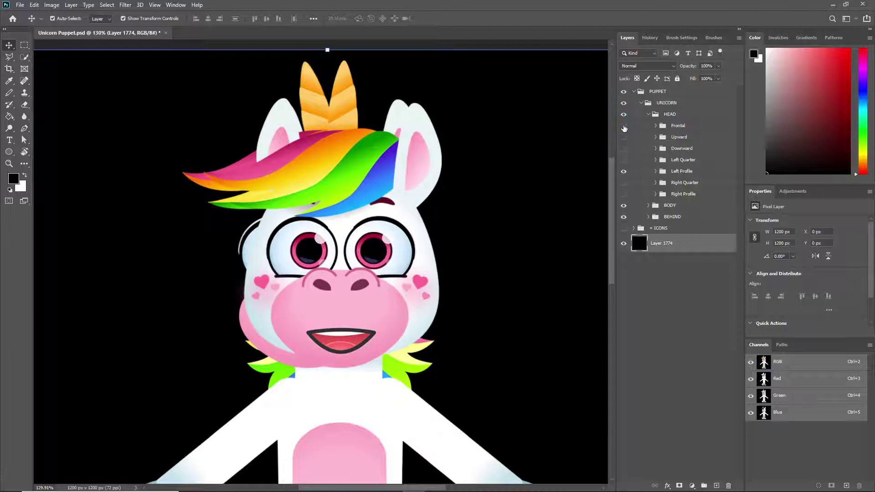
{"action": "left_click", "coordinate": [624, 126]}
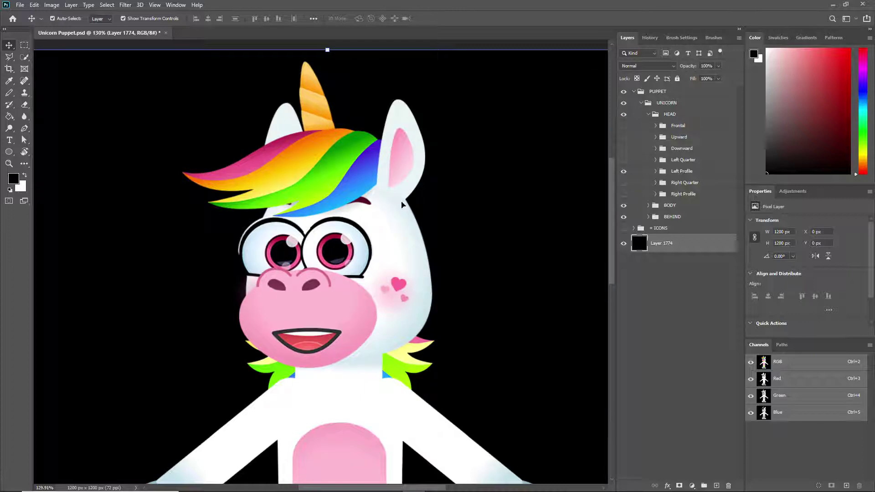
{"action": "left_click", "coordinate": [624, 126]}
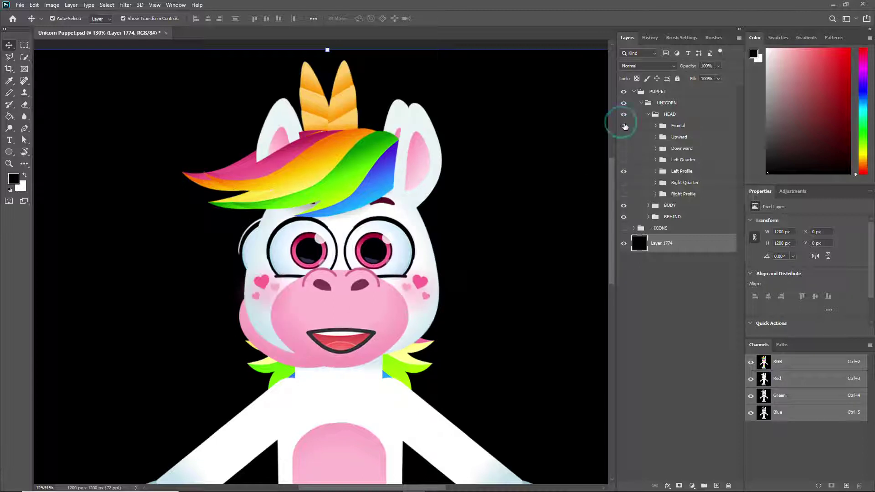
{"action": "left_click", "coordinate": [624, 125]}
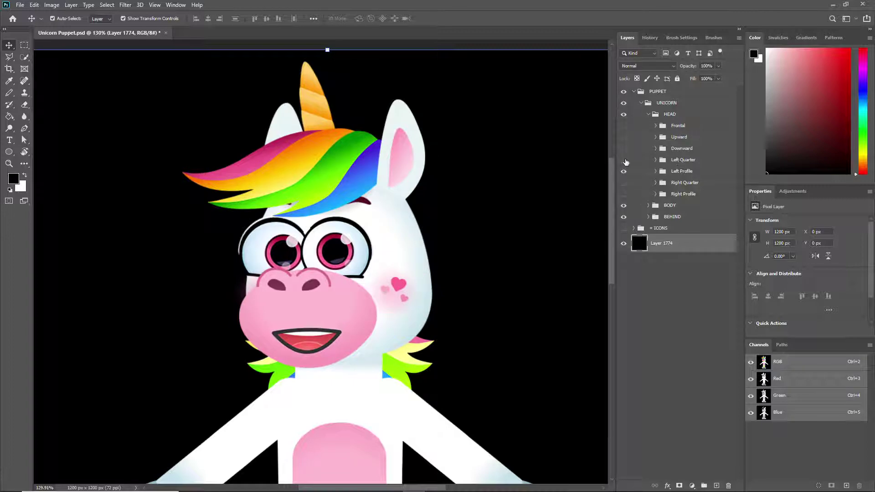
Briefly check Left Quarter, then hide Left Profile and make the Frontal group visible again.
{"action": "left_click", "coordinate": [624, 160]}
{"action": "left_click", "coordinate": [623, 160]}
{"action": "left_click", "coordinate": [622, 172]}
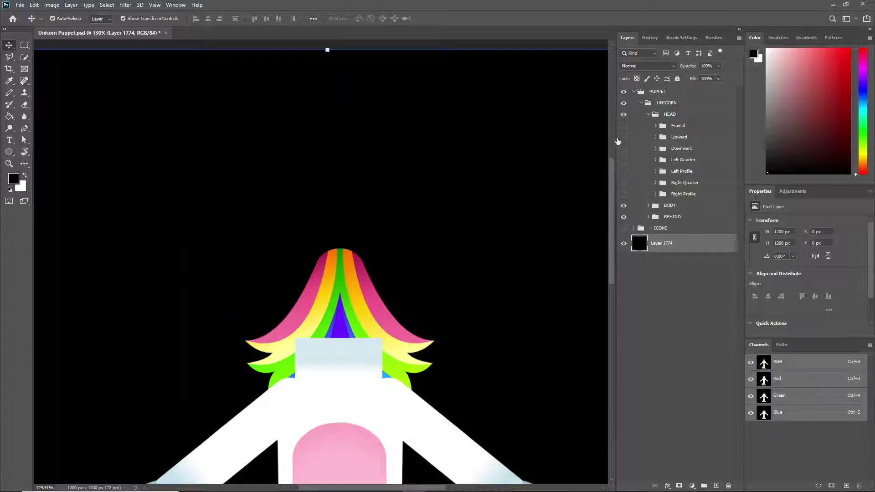
{"action": "left_click", "coordinate": [624, 126]}
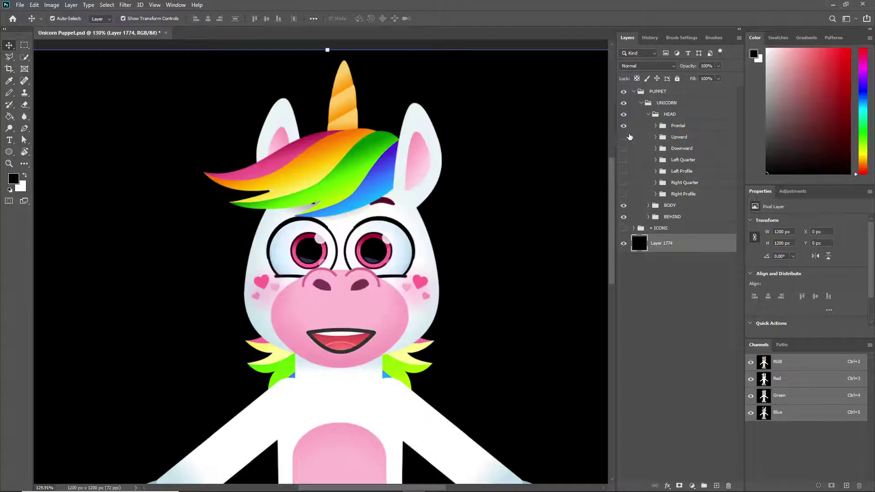
Show the Right Quarter group and switch Frontal's visibility repeatedly to compare the features in the two views.
{"action": "left_click", "coordinate": [624, 183]}
{"action": "left_click", "coordinate": [624, 126]}
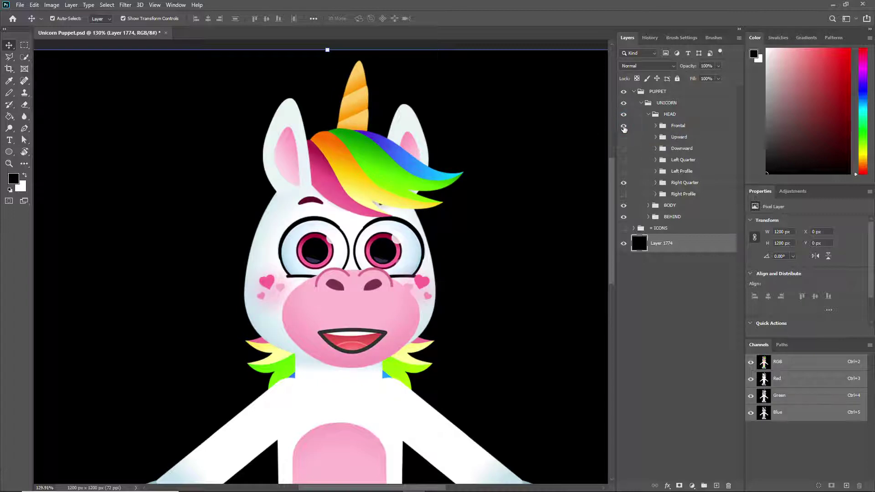
{"action": "left_click", "coordinate": [623, 126]}
{"action": "left_click", "coordinate": [624, 128]}
{"action": "left_click", "coordinate": [624, 127]}
{"action": "left_click", "coordinate": [624, 127]}
{"action": "left_click", "coordinate": [623, 127]}
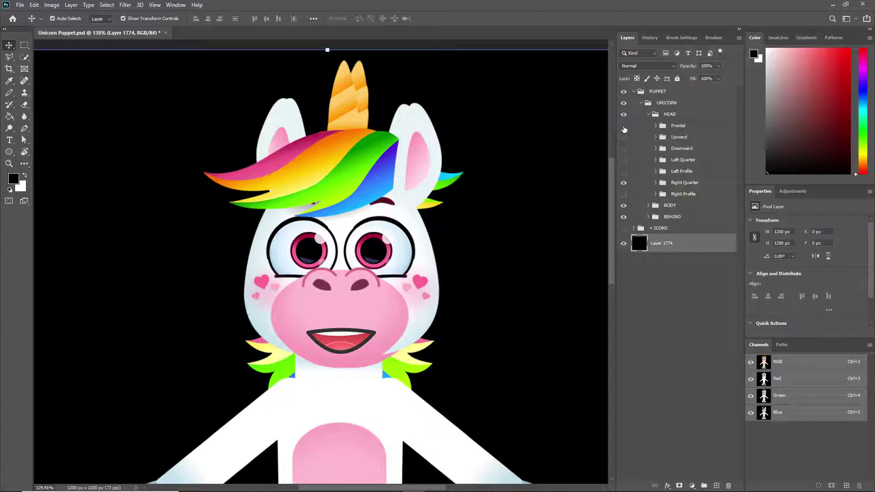
{"action": "left_click", "coordinate": [624, 128]}
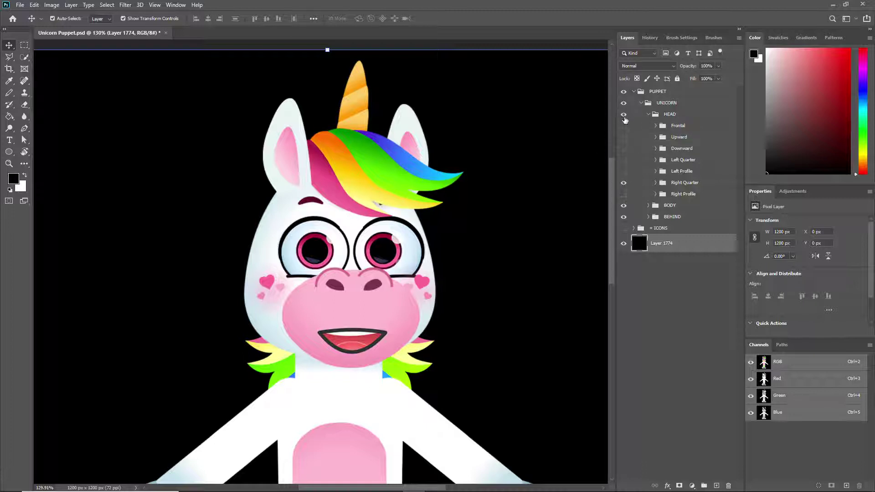
{"action": "left_click", "coordinate": [624, 126]}
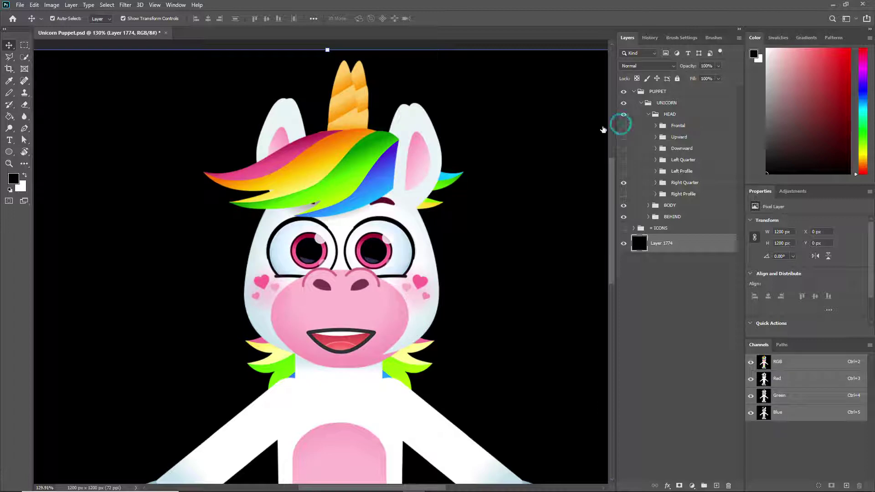
{"action": "left_click", "coordinate": [624, 126]}
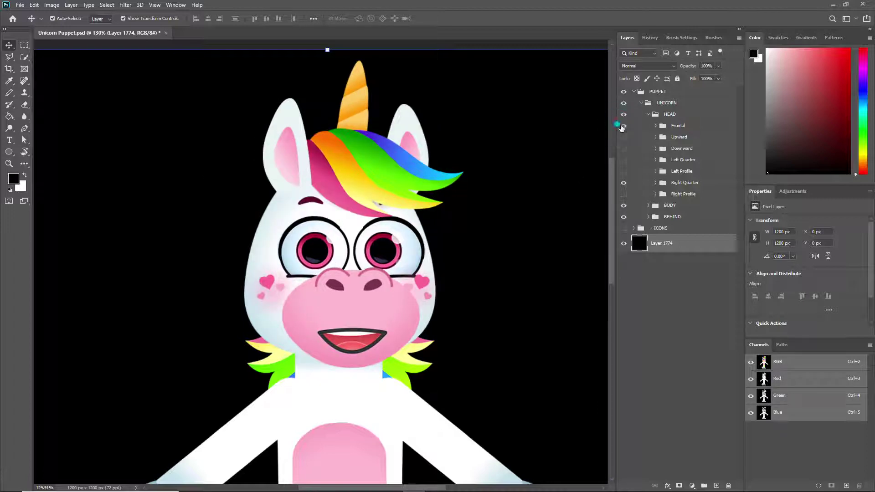
{"action": "left_click", "coordinate": [623, 126]}
{"action": "left_click", "coordinate": [623, 126]}
{"action": "left_click", "coordinate": [623, 127]}
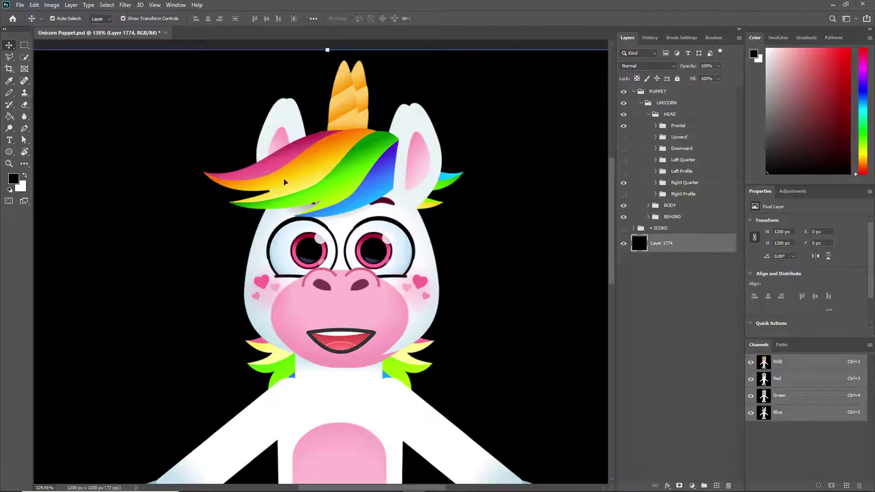
Hide the Frontal and Right Quarter groups and show Right Profile as the only head view.
{"action": "left_click", "coordinate": [624, 138]}
{"action": "left_click", "coordinate": [624, 137]}
{"action": "left_click", "coordinate": [624, 126]}
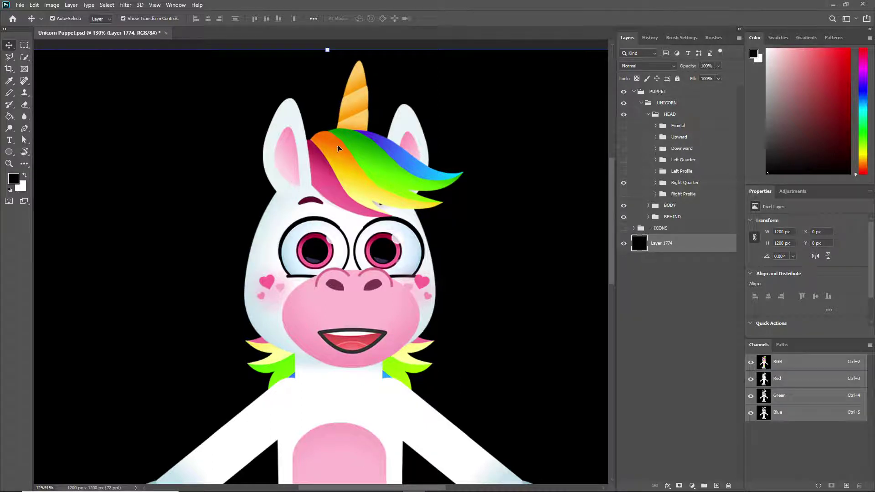
{"action": "left_click", "coordinate": [624, 183]}
{"action": "left_click", "coordinate": [623, 195]}
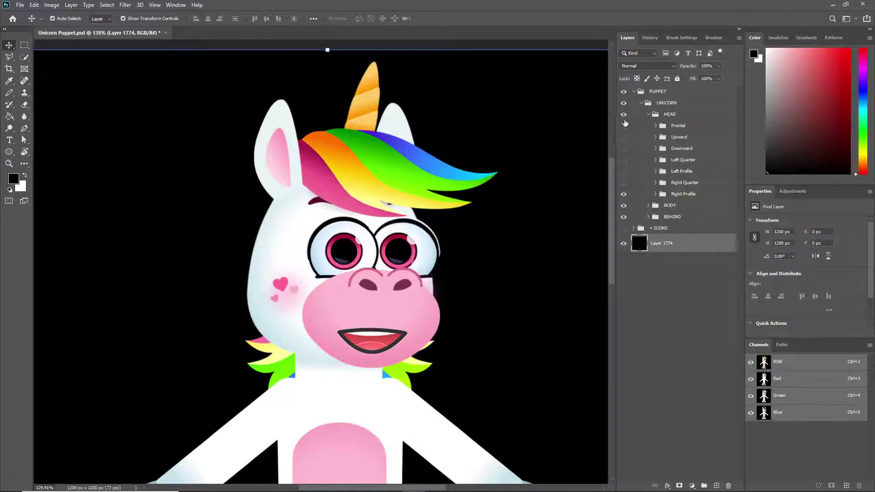
Switch Frontal's visibility on and off over Right Profile to compare the feature positions.
{"action": "left_click", "coordinate": [624, 125]}
{"action": "left_click", "coordinate": [623, 126]}
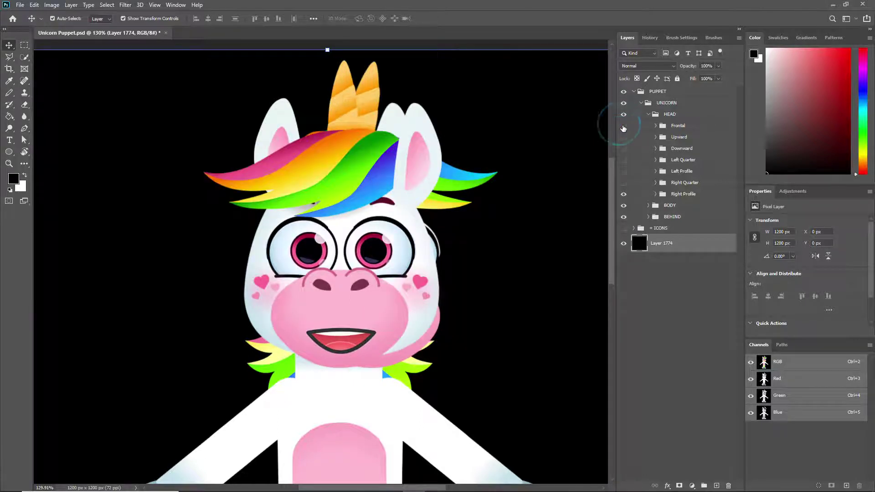
{"action": "left_click", "coordinate": [624, 126]}
{"action": "left_click", "coordinate": [623, 127]}
{"action": "left_click", "coordinate": [624, 126]}
Hide Right Profile, show the Upward group, and toggle Frontal off and on to reveal the upward-facing head.
{"action": "left_click", "coordinate": [624, 194]}
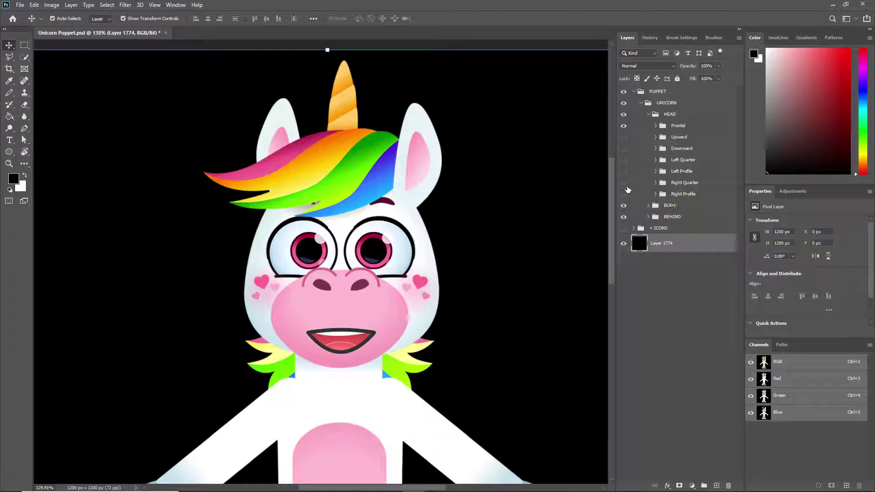
{"action": "left_click", "coordinate": [623, 137]}
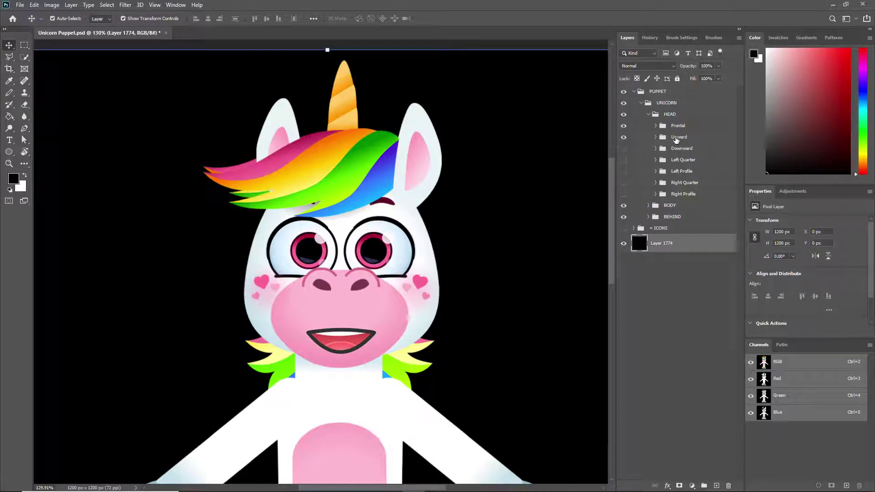
{"action": "left_click", "coordinate": [624, 126]}
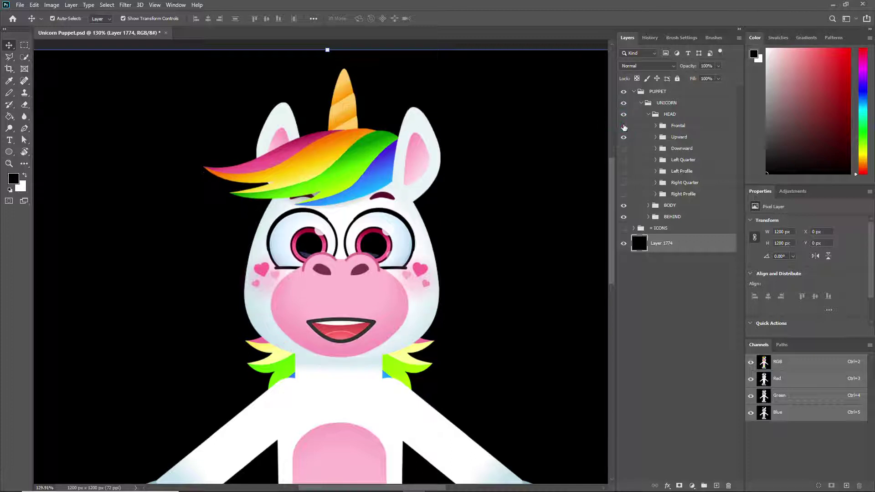
{"action": "left_click", "coordinate": [624, 126]}
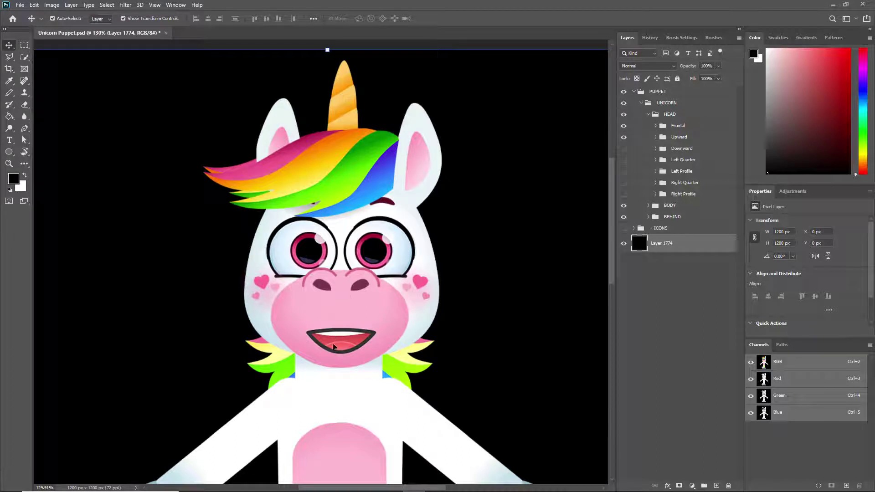
Alternate the visibility of the Frontal and Upward groups to examine how the horn, hair, eyes and nose differ.
{"action": "left_click", "coordinate": [623, 147]}
{"action": "left_click", "coordinate": [623, 137]}
{"action": "left_click", "coordinate": [624, 137]}
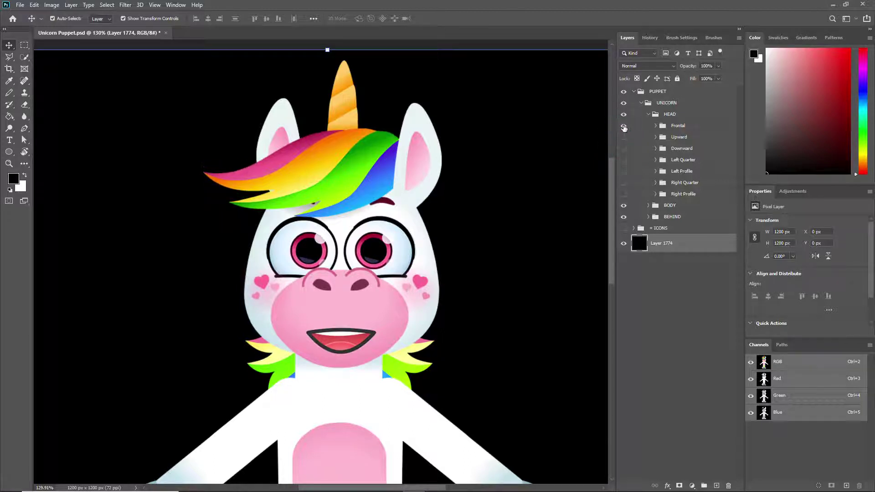
{"action": "left_click", "coordinate": [624, 133]}
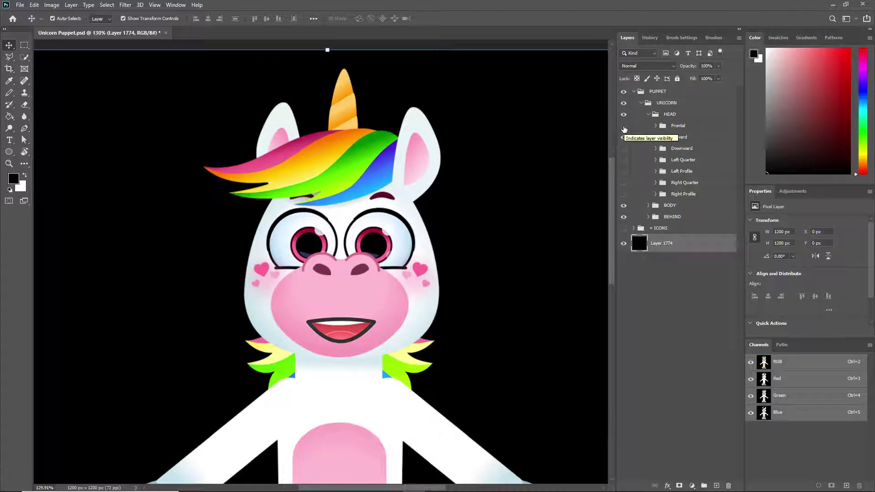
{"action": "left_click", "coordinate": [624, 129]}
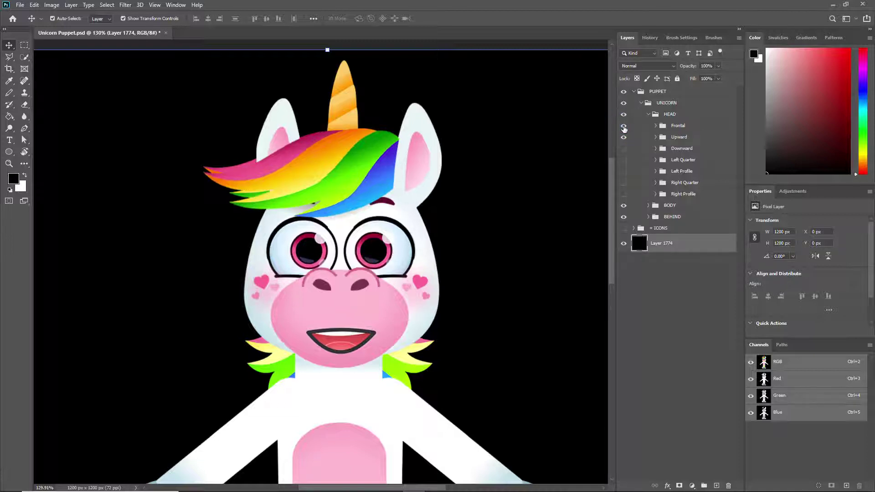
{"action": "left_click", "coordinate": [624, 128]}
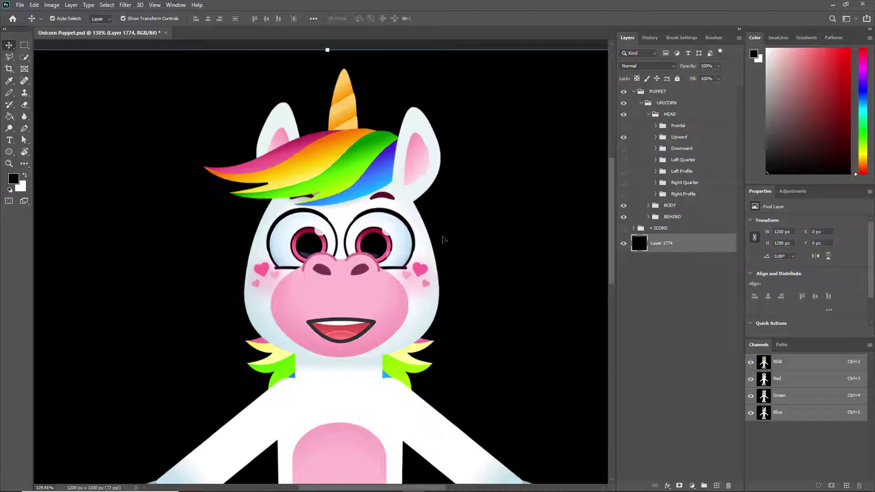
{"action": "left_click", "coordinate": [624, 127]}
{"action": "left_click", "coordinate": [624, 128]}
{"action": "left_click", "coordinate": [623, 126]}
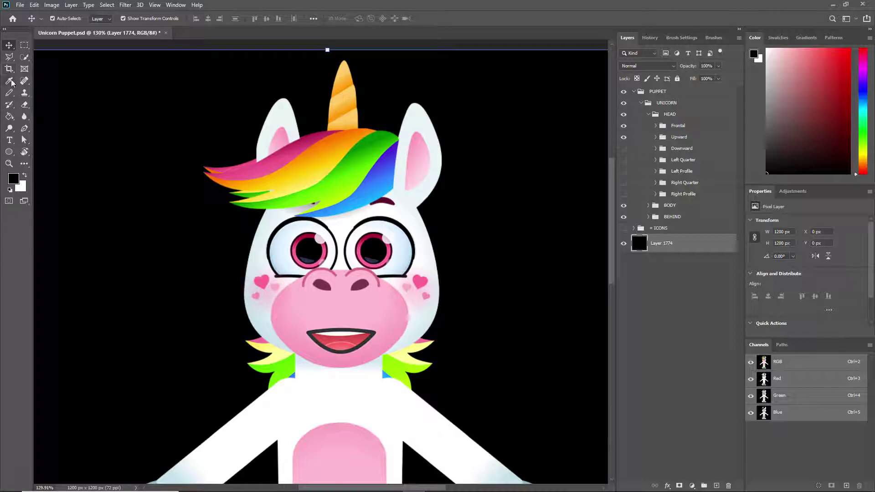
Try scaling the Frontal head's Horse hair layer down to 75% and then smaller, and cancel the transform.
{"action": "left_click", "coordinate": [370, 166]}
{"action": "left_click_drag", "start_coordinate": [313, 129], "coordinate": [318, 158]}
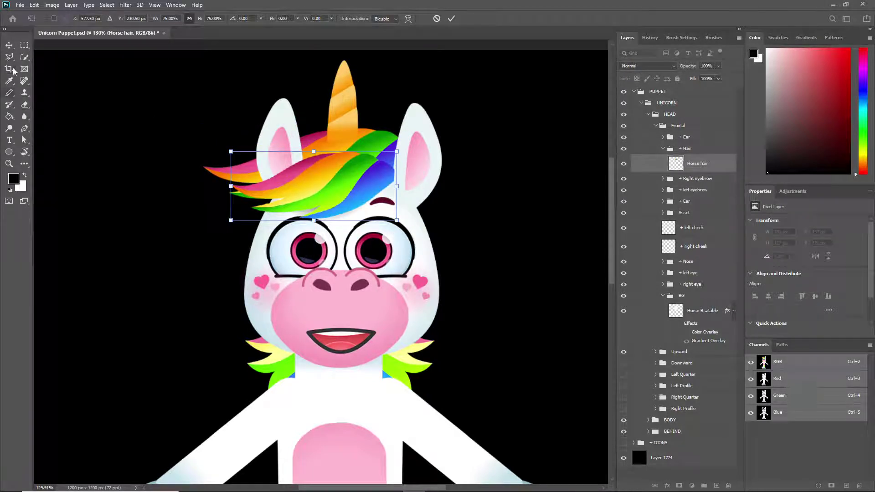
{"action": "left_click_drag", "start_coordinate": [317, 154], "coordinate": [314, 162]}
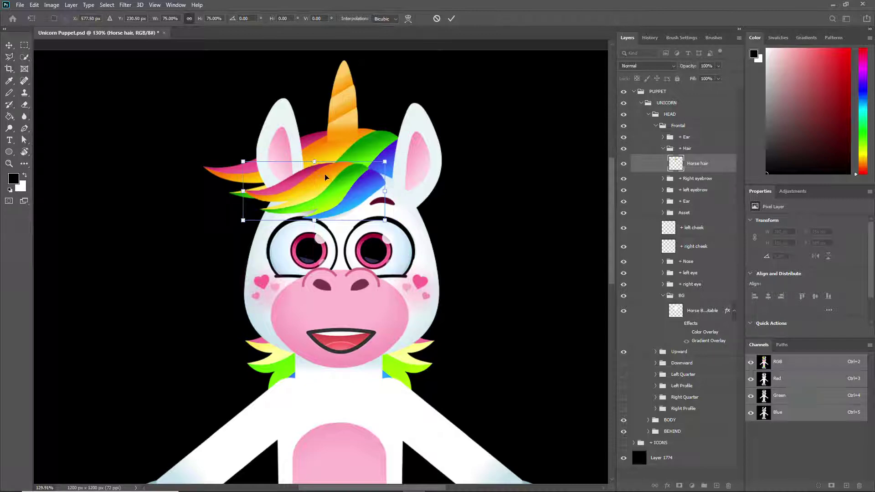
{"action": "key", "text": "ctrl+z"}
{"action": "key", "text": "ctrl+z"}
{"action": "left_click", "coordinate": [436, 19]}
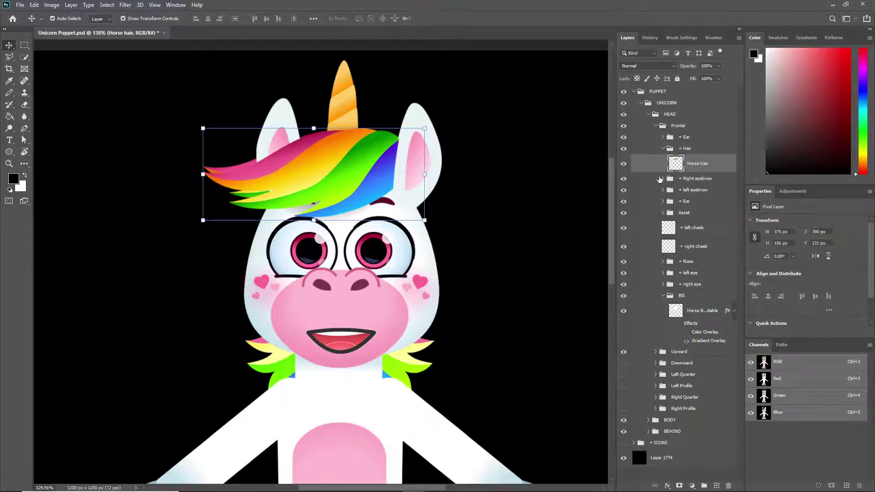
Collapse the Frontal group and switch its visibility on and off over Upward to compare the two heads.
{"action": "left_click", "coordinate": [657, 129]}
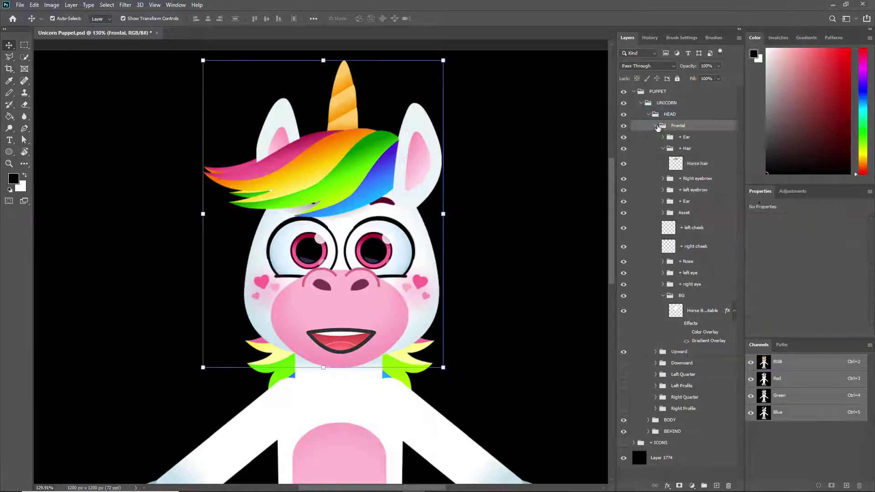
{"action": "left_click", "coordinate": [655, 127]}
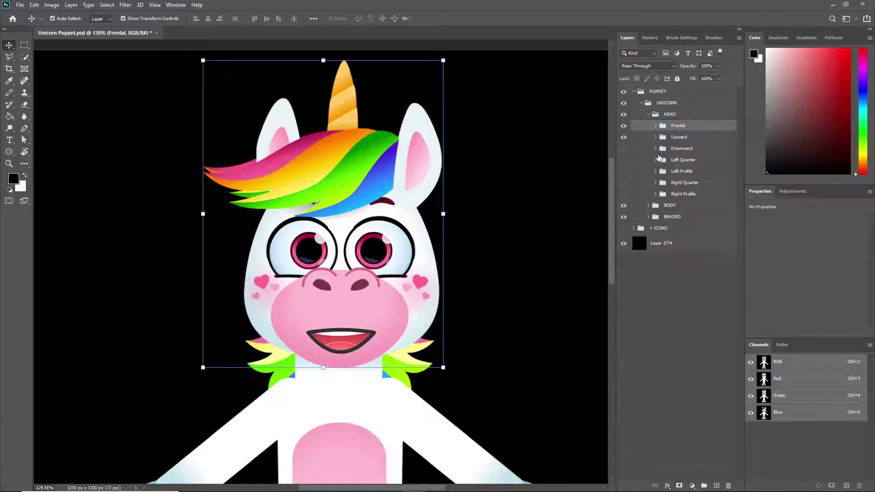
{"action": "left_click", "coordinate": [623, 137]}
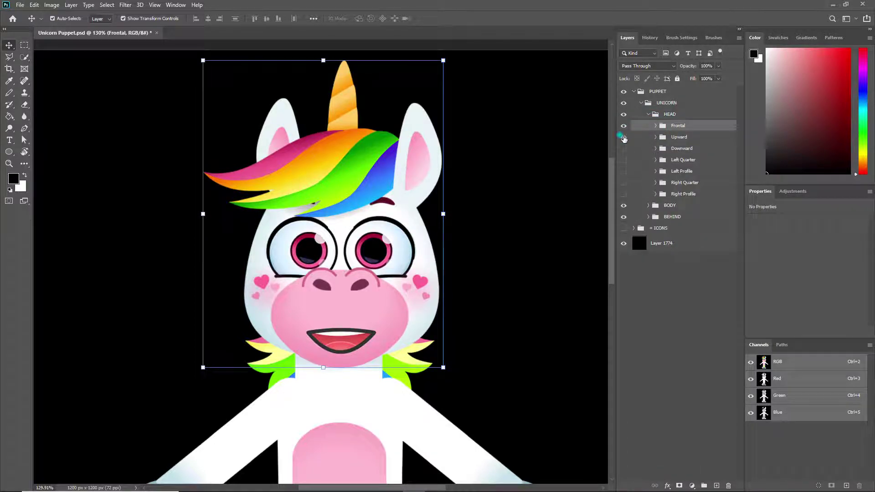
{"action": "left_click", "coordinate": [624, 126]}
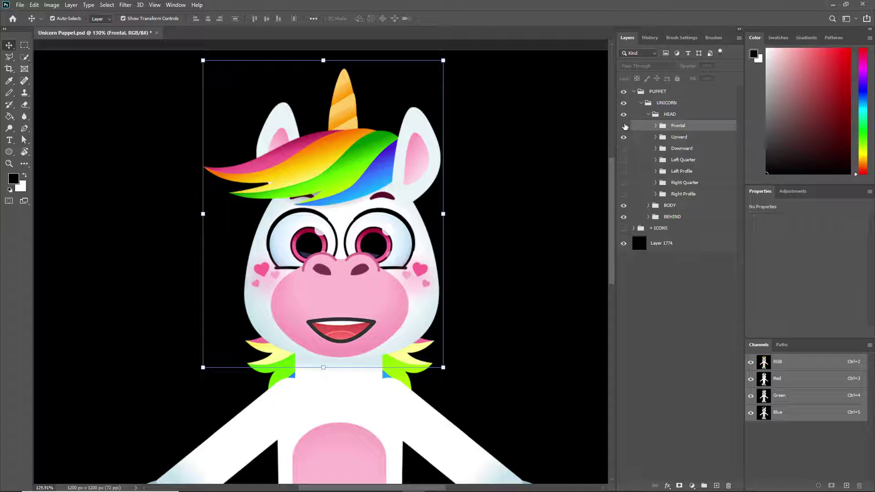
{"action": "left_click", "coordinate": [624, 127]}
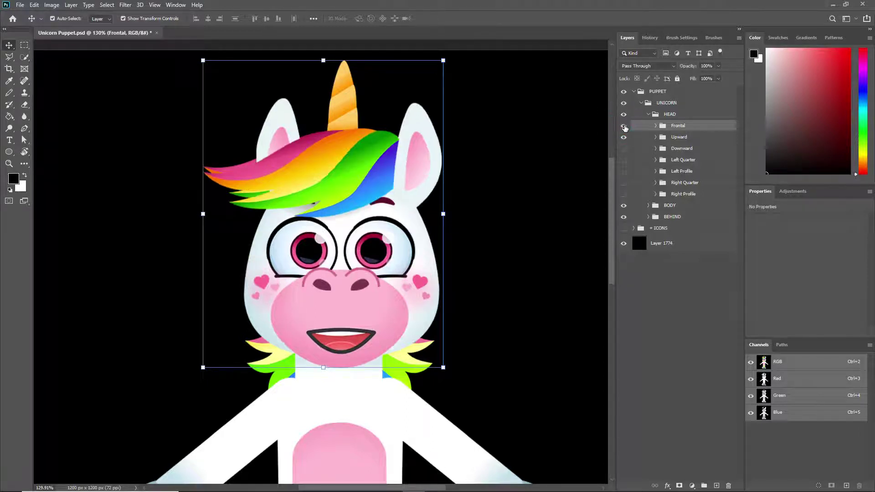
{"action": "left_click", "coordinate": [624, 126]}
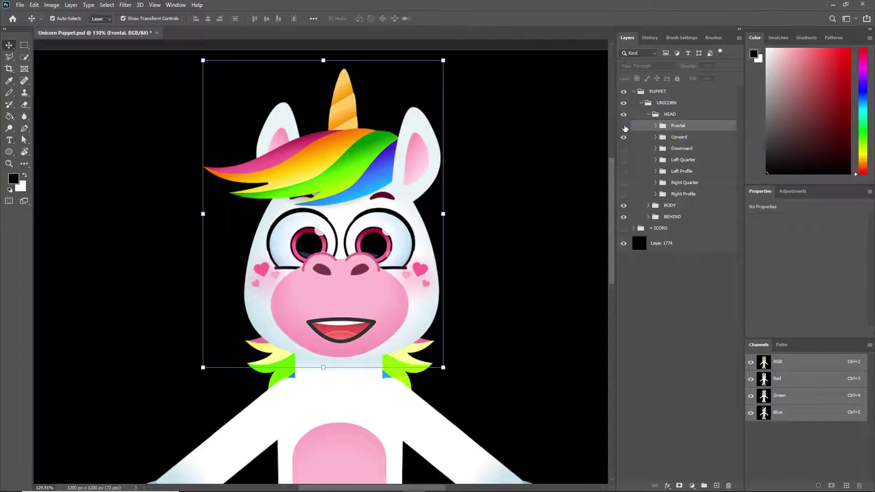
{"action": "left_click", "coordinate": [623, 127]}
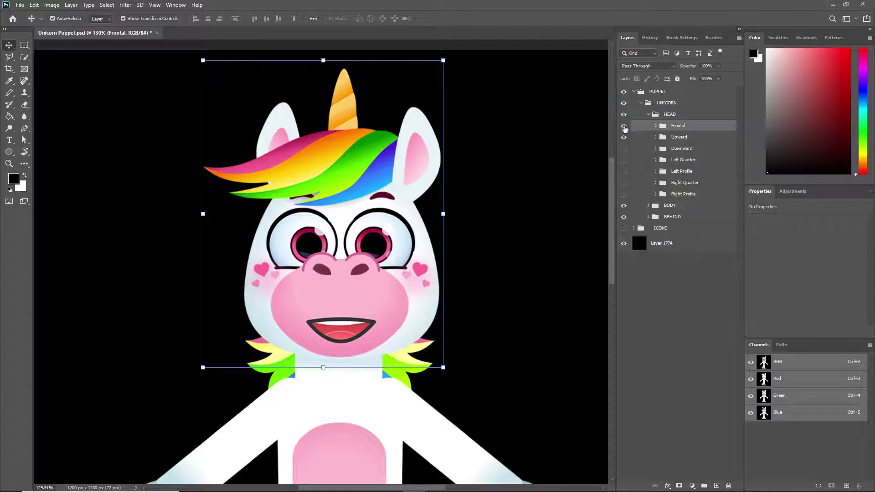
{"action": "left_click", "coordinate": [624, 127]}
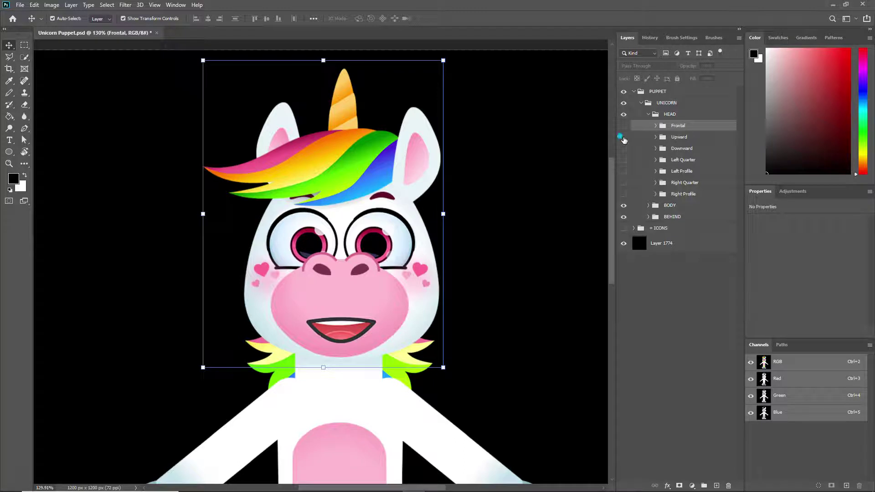
Hide the Upward group and show Frontal together with the Downward group.
{"action": "left_click", "coordinate": [623, 137]}
{"action": "left_click", "coordinate": [624, 125]}
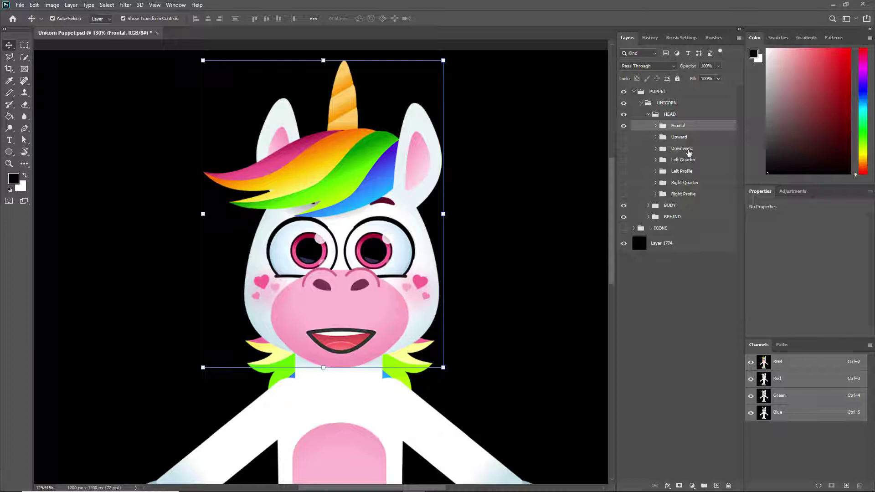
{"action": "left_click", "coordinate": [623, 148]}
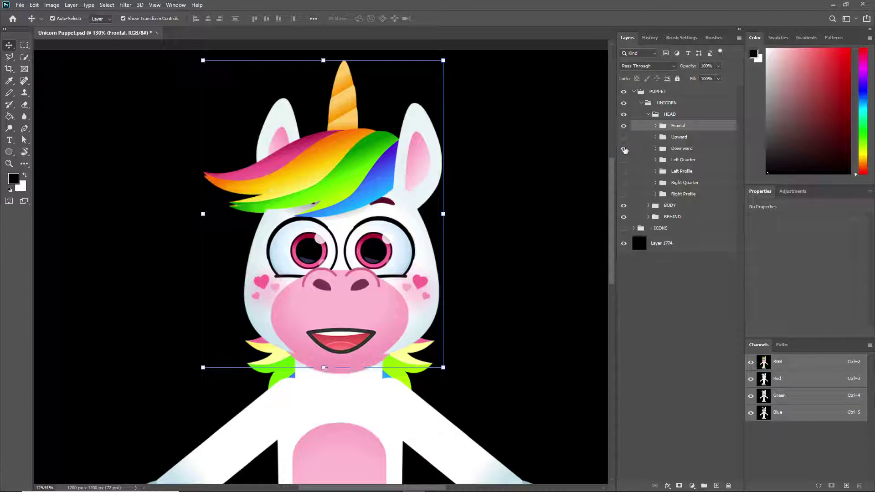
Toggle Frontal's visibility over Downward to compare the positions of the horn, ears, hair, eyes and nose.
{"action": "left_click", "coordinate": [623, 125]}
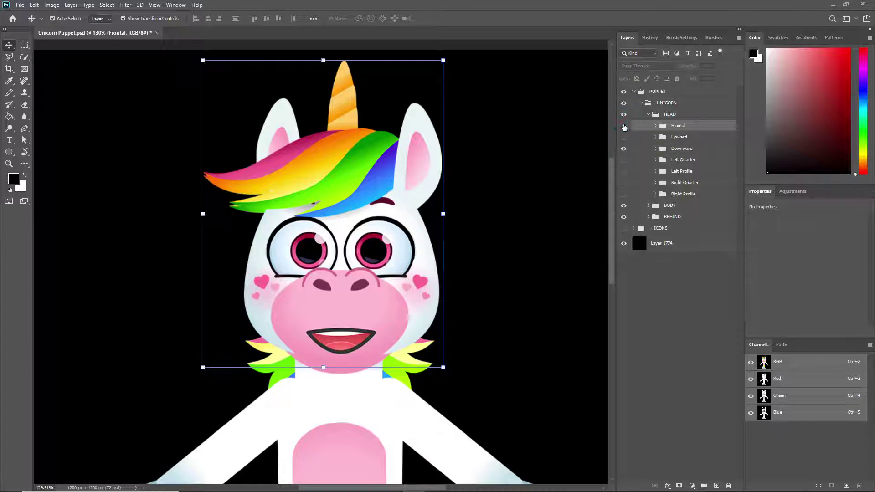
{"action": "left_click", "coordinate": [623, 126]}
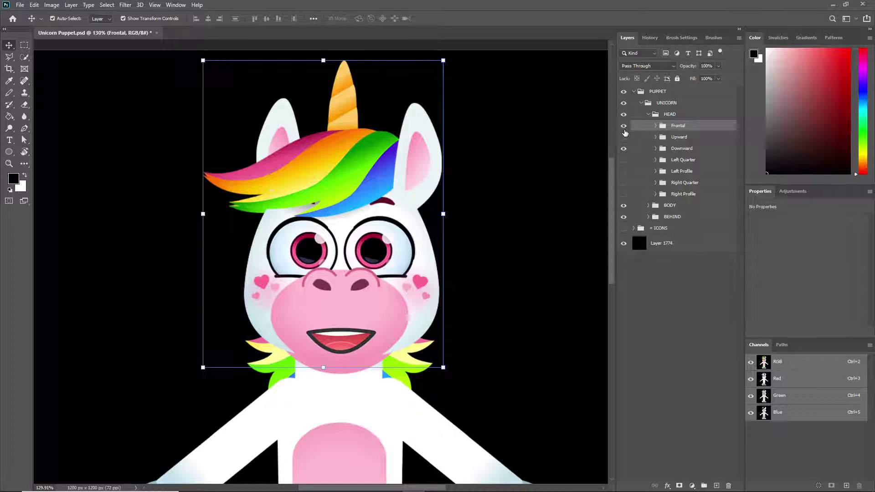
{"action": "left_click", "coordinate": [624, 127]}
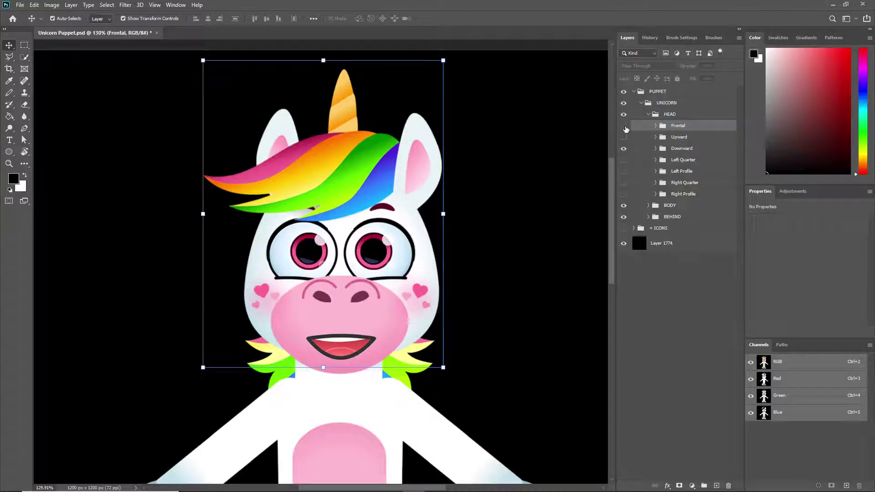
{"action": "left_click", "coordinate": [624, 127]}
{"action": "left_click", "coordinate": [624, 126]}
{"action": "left_click", "coordinate": [624, 126]}
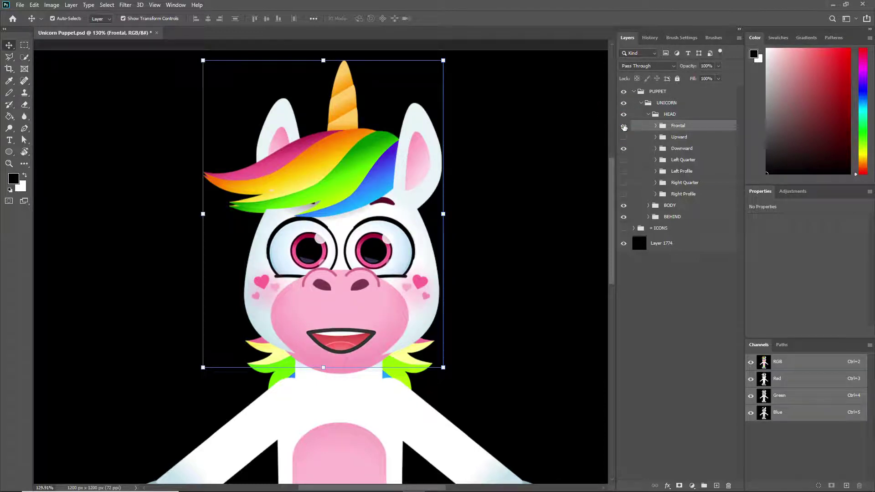
{"action": "left_click", "coordinate": [624, 126]}
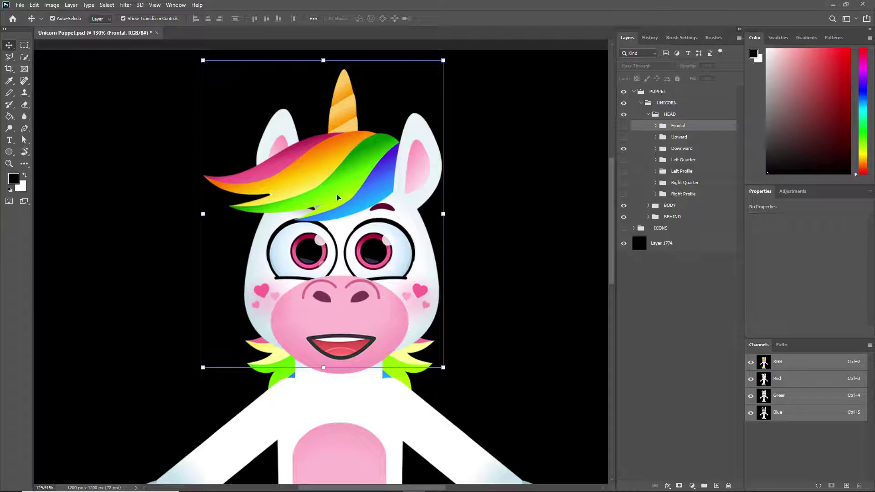
{"action": "left_click", "coordinate": [623, 126]}
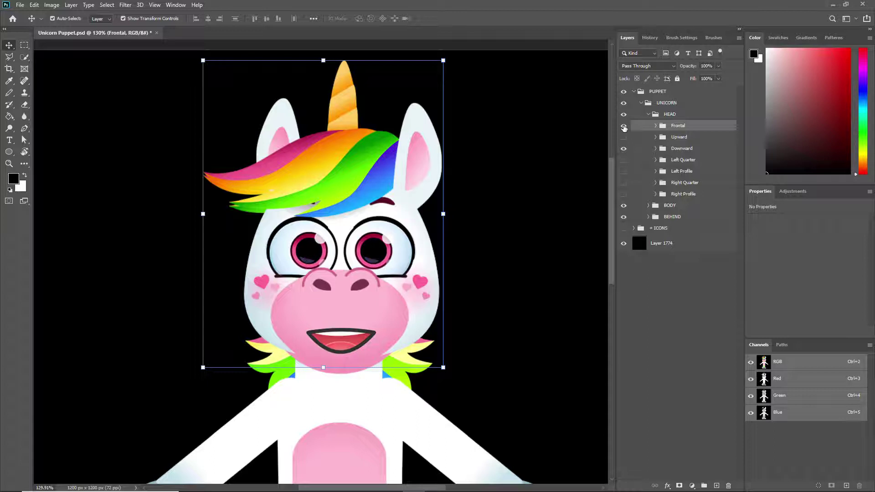
Hide Downward, leave Frontal as the only visible head view, and collapse the HEAD group.
{"action": "left_click", "coordinate": [624, 126]}
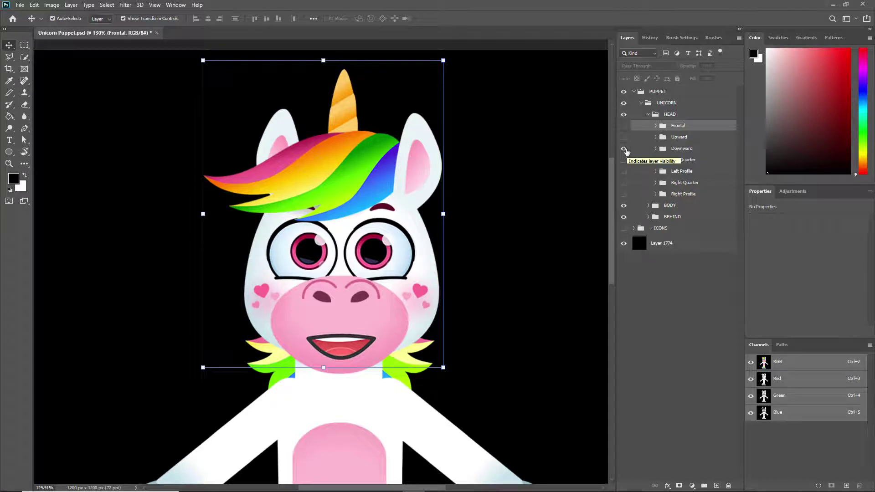
{"action": "left_click", "coordinate": [623, 149]}
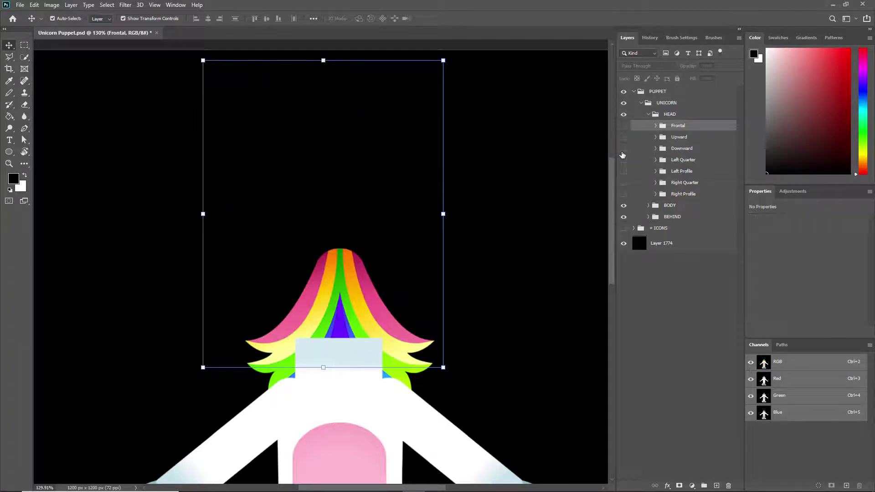
{"action": "left_click", "coordinate": [624, 126]}
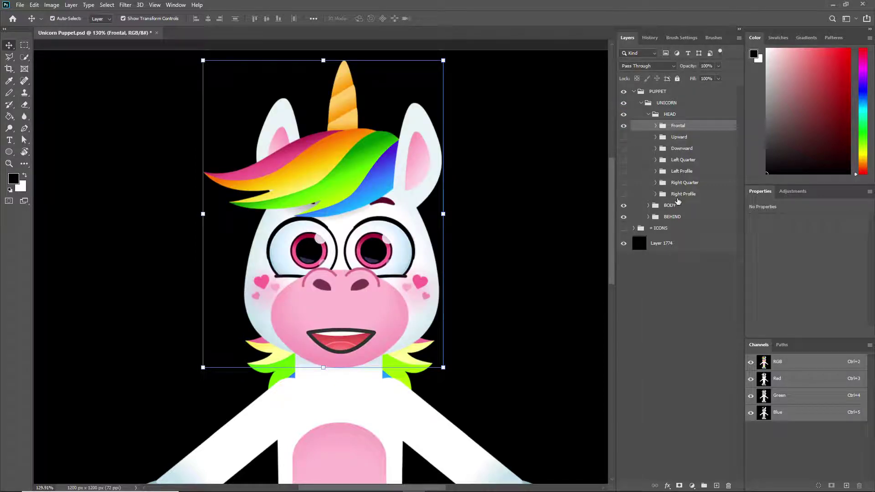
{"action": "left_click", "coordinate": [656, 114]}
{"action": "left_click", "coordinate": [649, 114]}
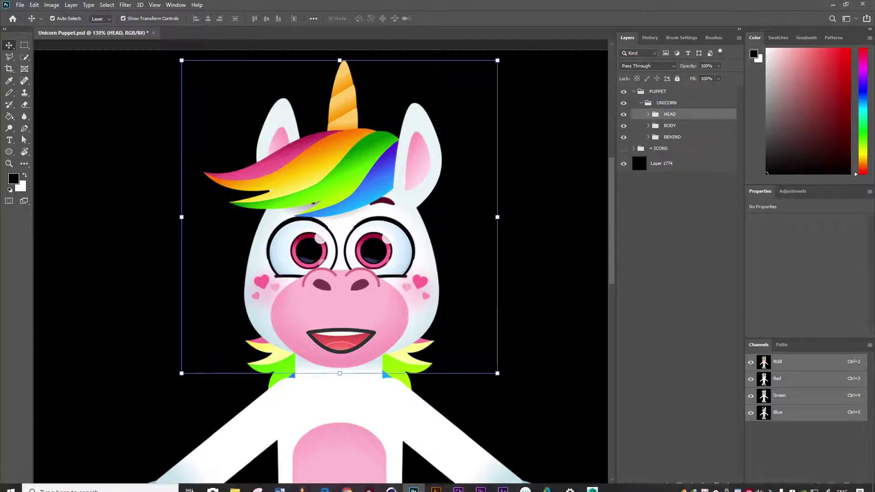
Switch to Character Animator and inspect the head view tags of Stardust's Frontal, Upward, Downward and Left Quarter groups.
{"action": "left_click", "coordinate": [458, 490]}
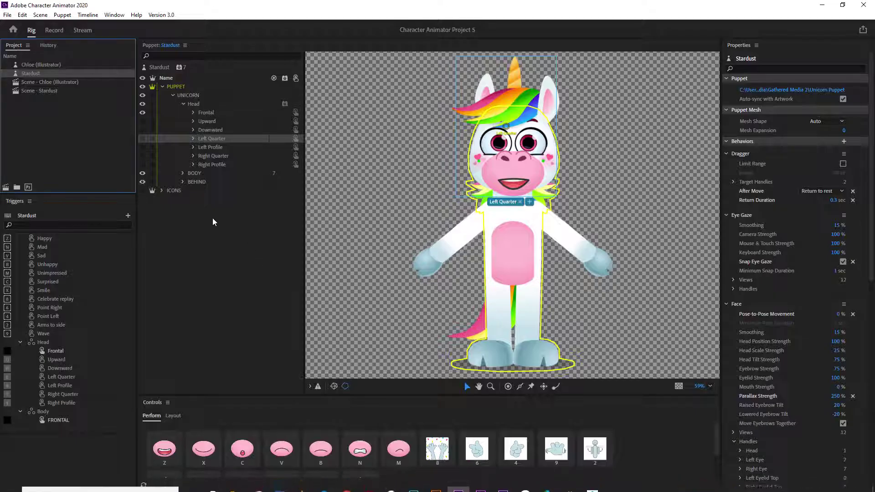
{"action": "left_click", "coordinate": [214, 115]}
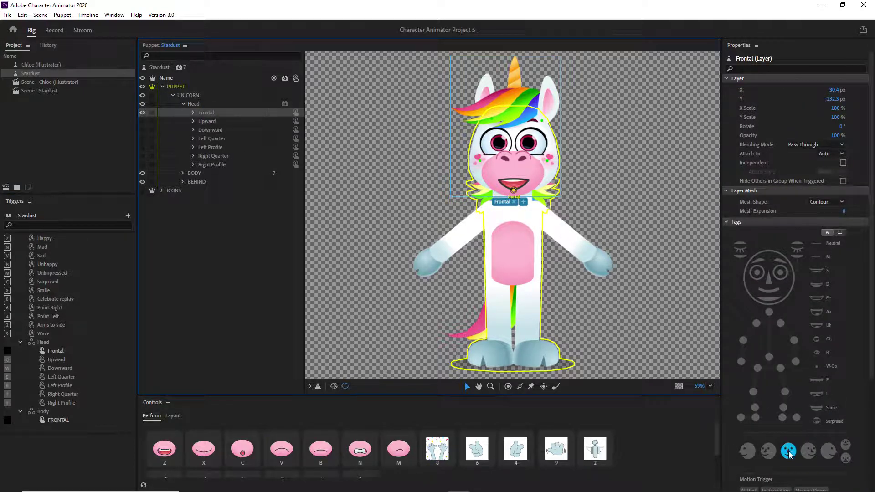
{"action": "mouse_move", "coordinate": [793, 452]}
{"action": "left_click", "coordinate": [210, 122]}
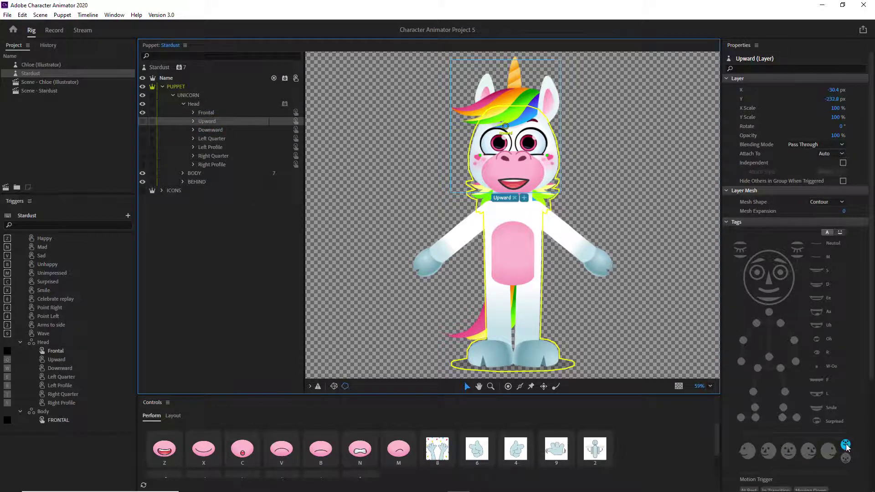
{"action": "left_click", "coordinate": [212, 130]}
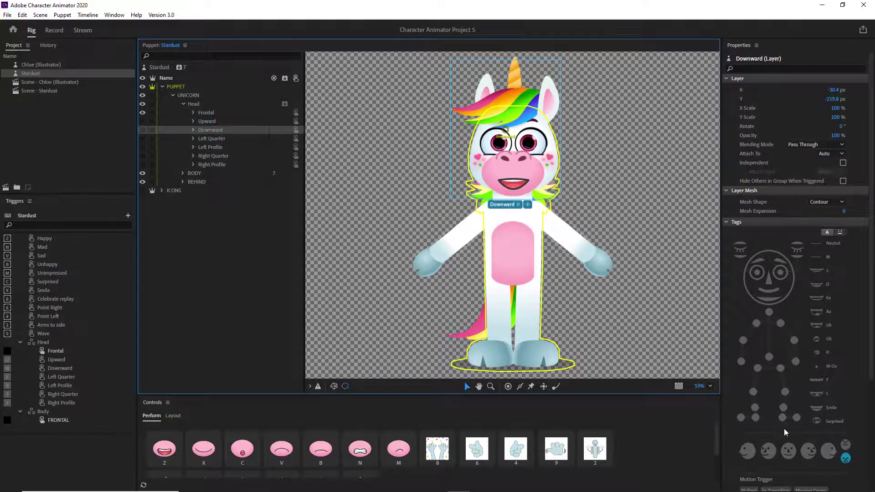
{"action": "key", "text": "Down"}
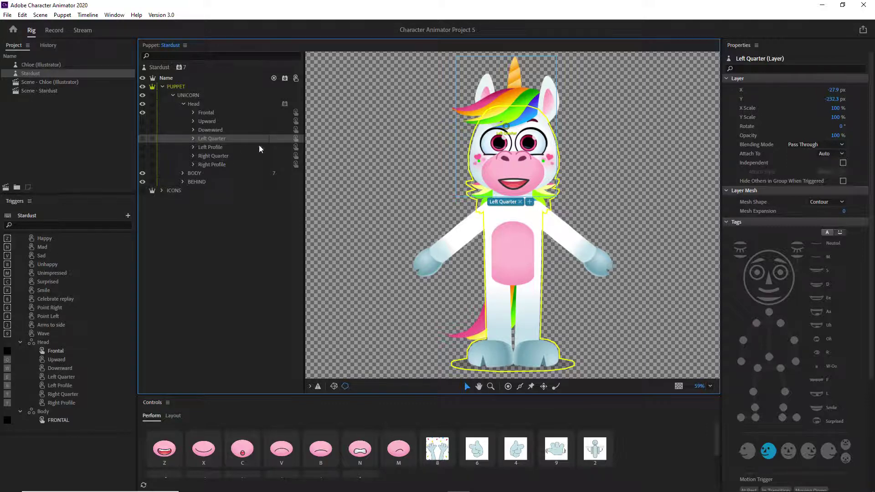
{"action": "mouse_move", "coordinate": [769, 451]}
Expand Left Quarter, inspect the tags on its left eyebrow, right eyebrow and left eye, and collapse the group again.
{"action": "left_click", "coordinate": [193, 138]}
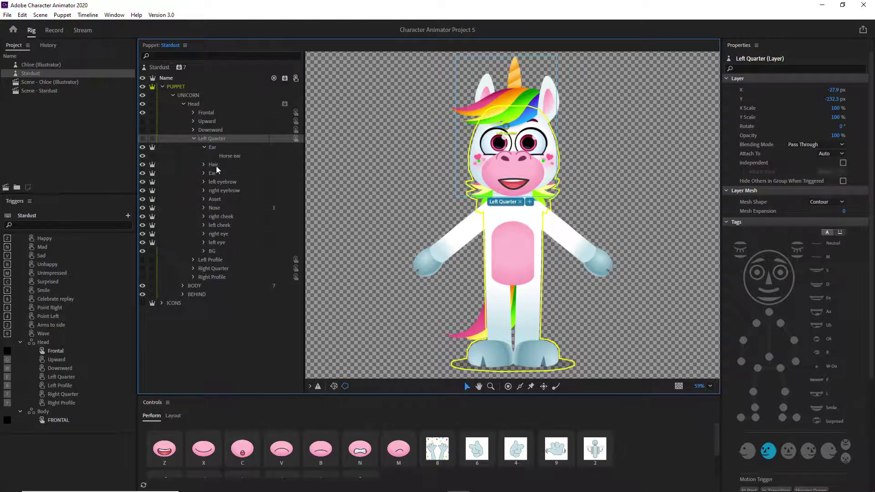
{"action": "left_click", "coordinate": [204, 147]}
{"action": "left_click", "coordinate": [222, 173]}
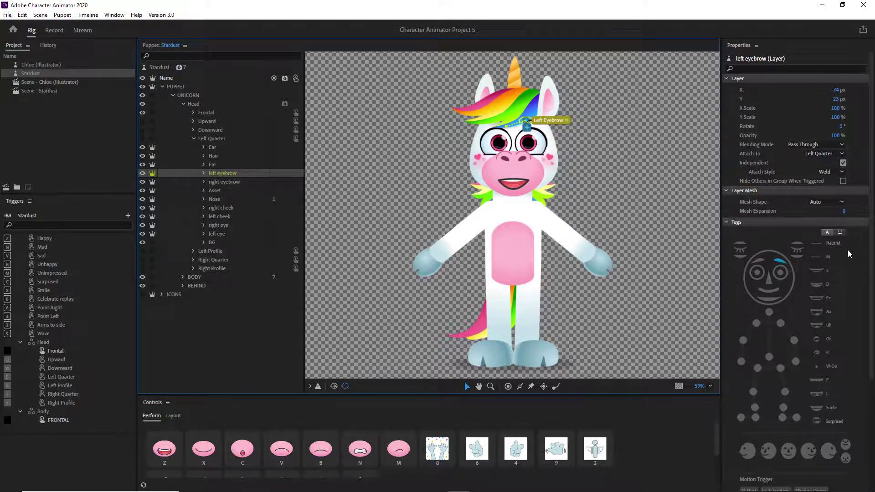
{"action": "left_click", "coordinate": [231, 183]}
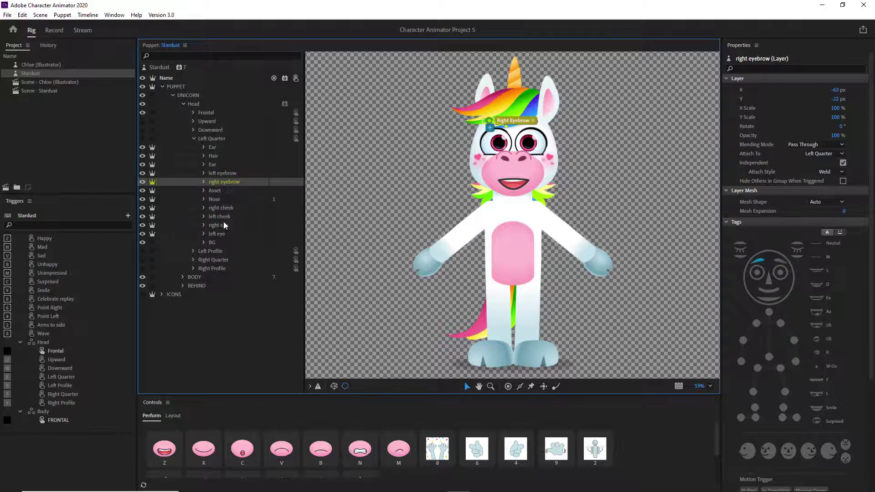
{"action": "left_click", "coordinate": [218, 233]}
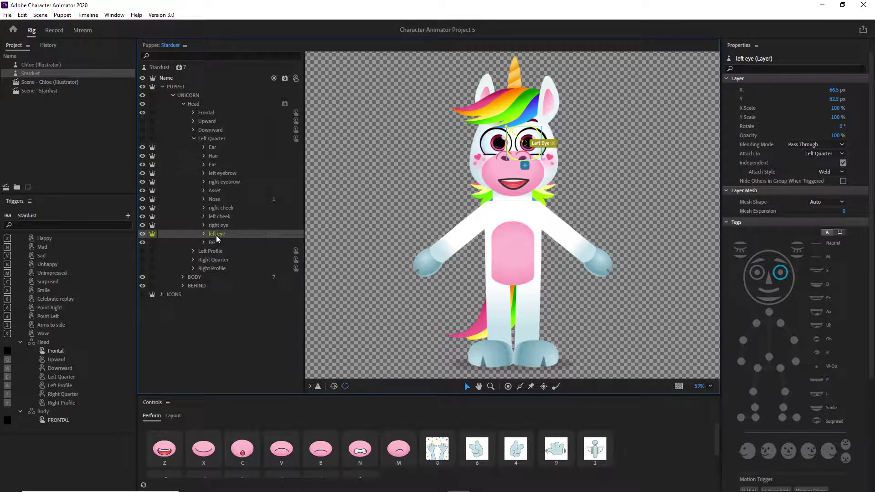
{"action": "left_click", "coordinate": [204, 234]}
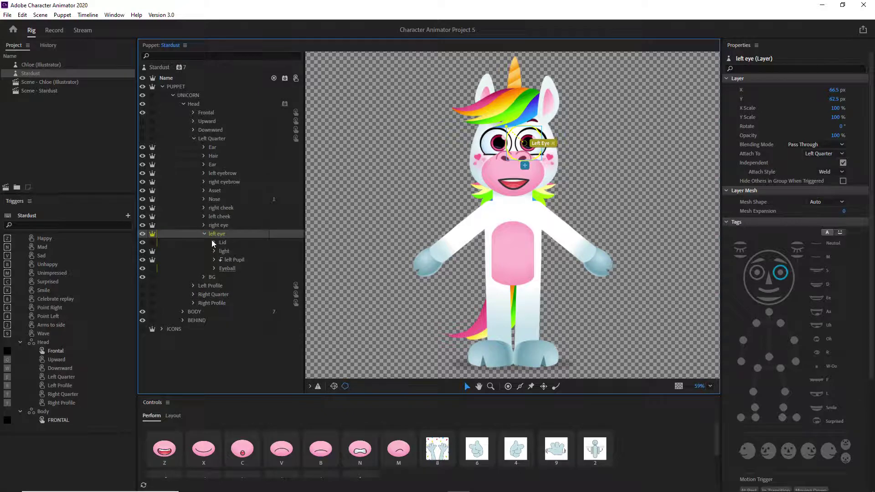
{"action": "left_click", "coordinate": [204, 234]}
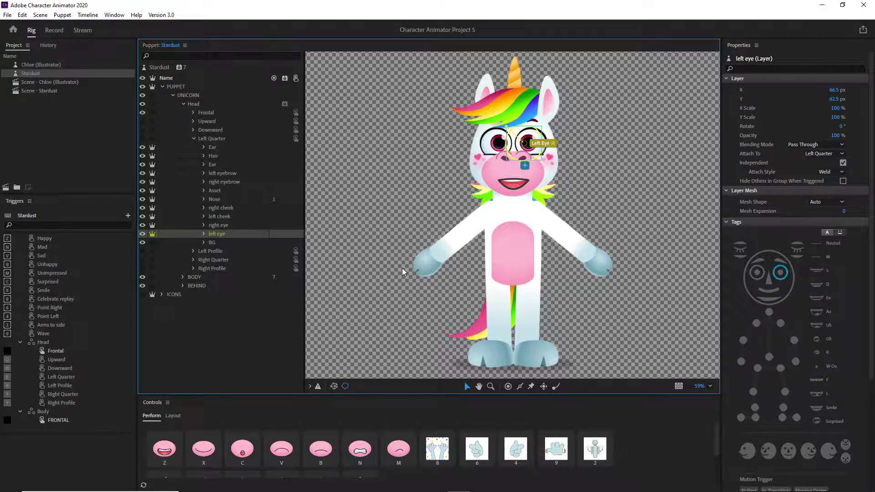
{"action": "left_click", "coordinate": [194, 139]}
{"action": "left_click", "coordinate": [194, 253]}
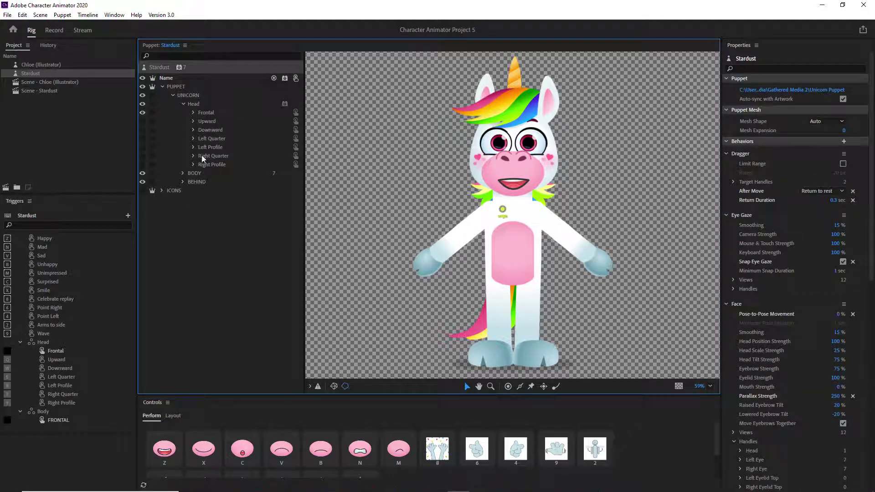
Inspect the Upward head view's tag, collapse the Head group, preview Stardust in the Record workspace, and return to Rig.
{"action": "left_click", "coordinate": [201, 121]}
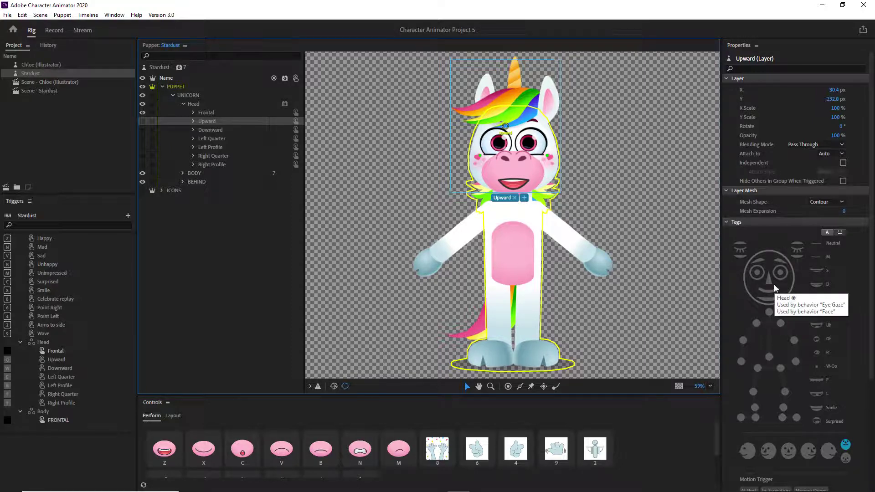
{"action": "left_click", "coordinate": [183, 105]}
{"action": "left_click", "coordinate": [159, 67]}
{"action": "left_click", "coordinate": [54, 30]}
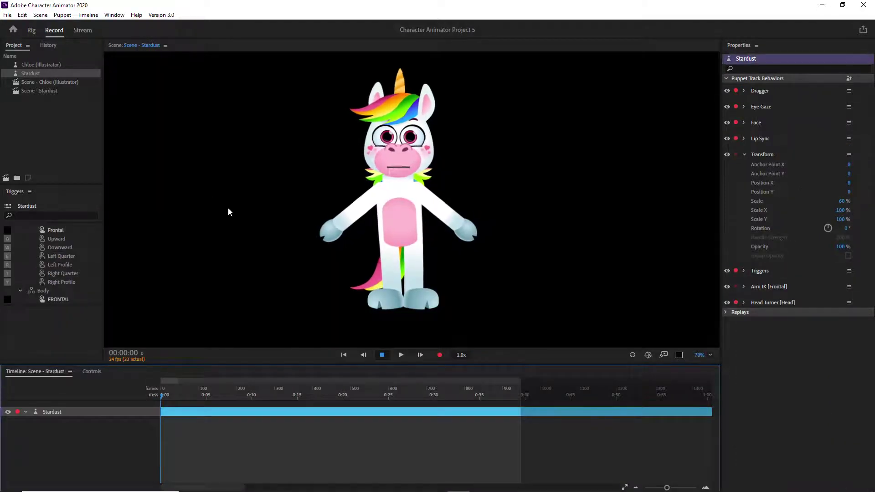
{"action": "left_click", "coordinate": [30, 30]}
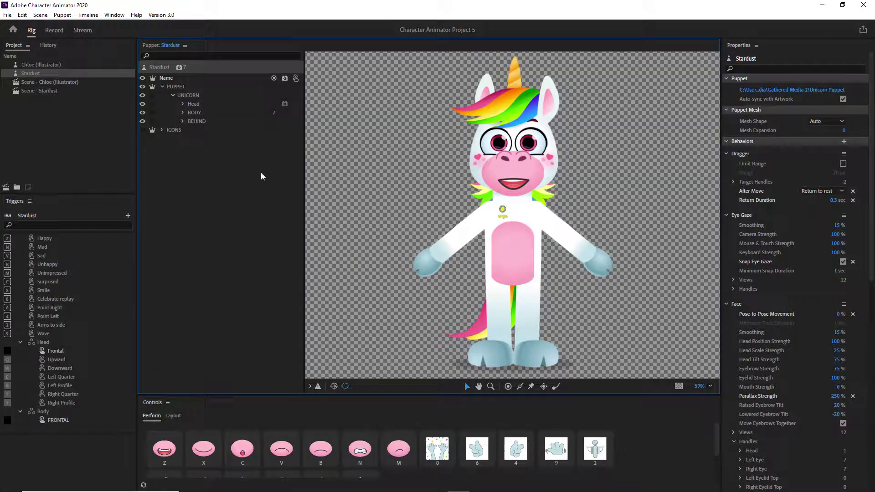
Expand the Head group again and inspect the view tags of its Frontal, Upward and Downward groups.
{"action": "left_click", "coordinate": [182, 104]}
{"action": "left_click", "coordinate": [205, 113]}
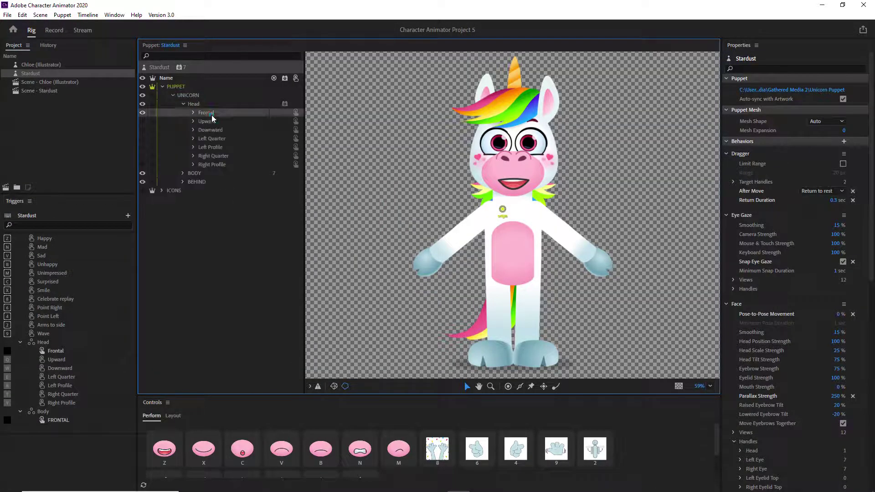
{"action": "left_click_drag", "start_coordinate": [212, 125], "coordinate": [214, 136]}
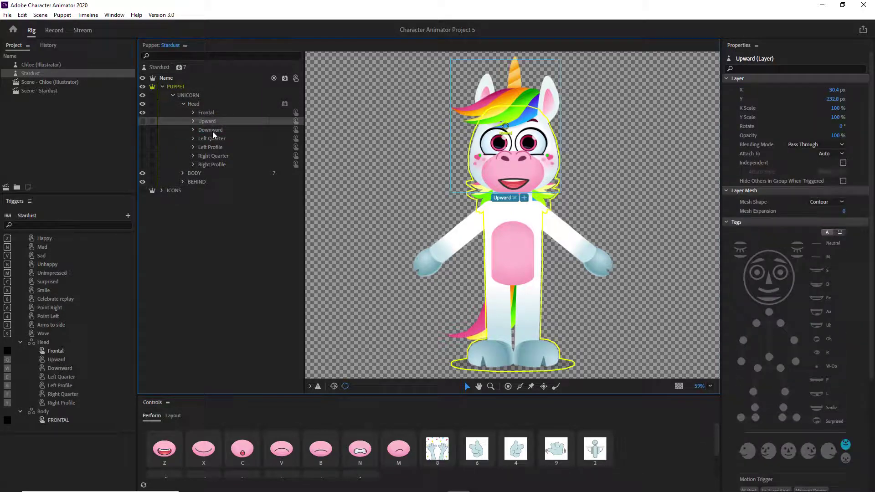
{"action": "left_click", "coordinate": [213, 132]}
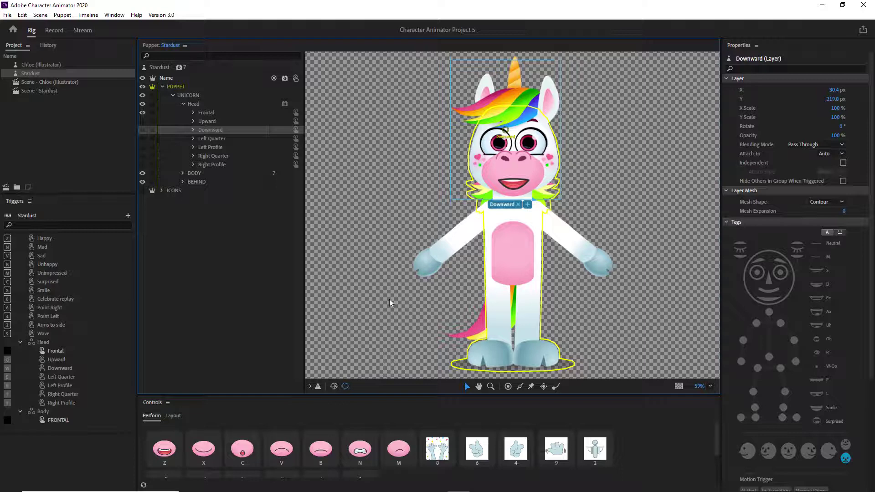
Inspect the Head group's tag and the list of behaviors available for it, including Head Turner, without adding one.
{"action": "left_click", "coordinate": [194, 104]}
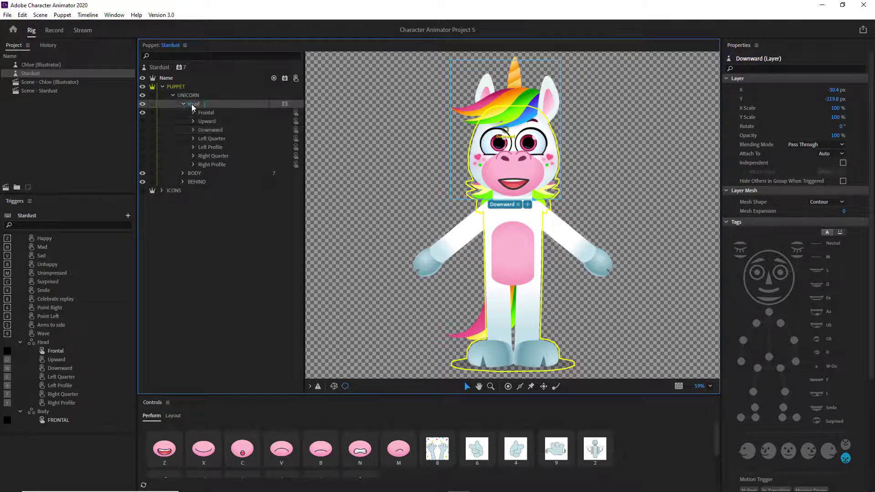
{"action": "left_click", "coordinate": [183, 104]}
{"action": "left_click", "coordinate": [184, 104]}
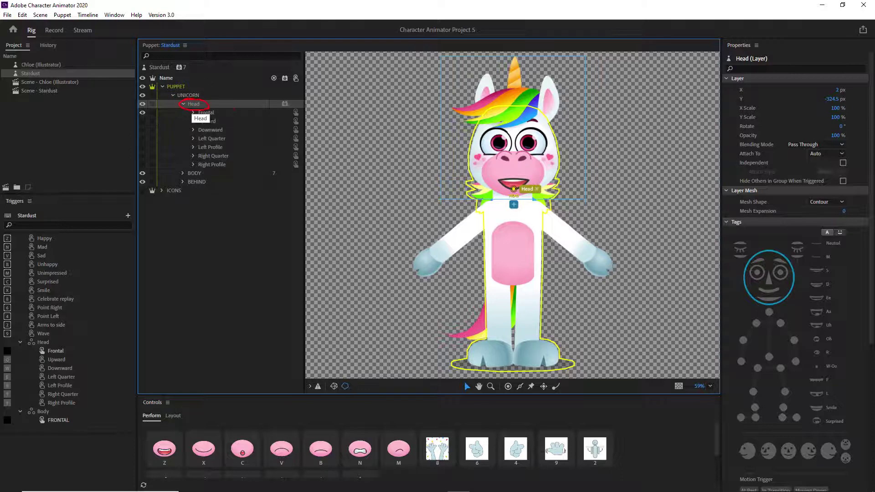
{"action": "left_click", "coordinate": [284, 104]}
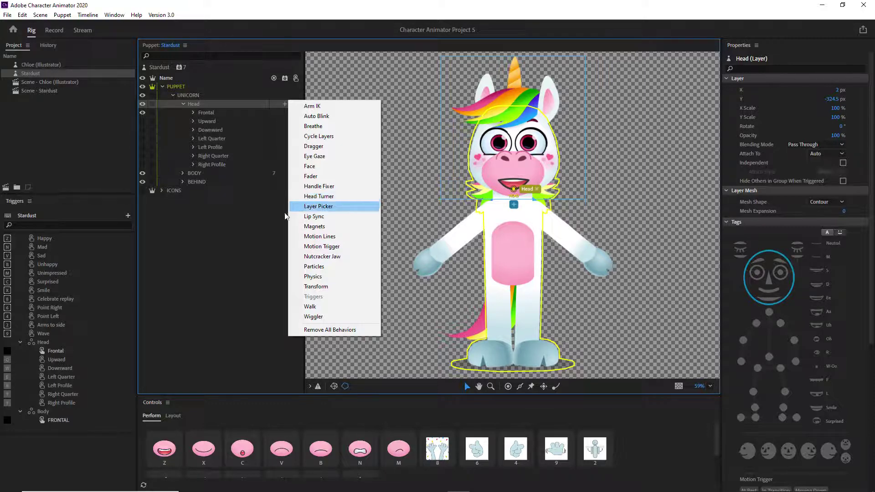
{"action": "left_click", "coordinate": [235, 221]}
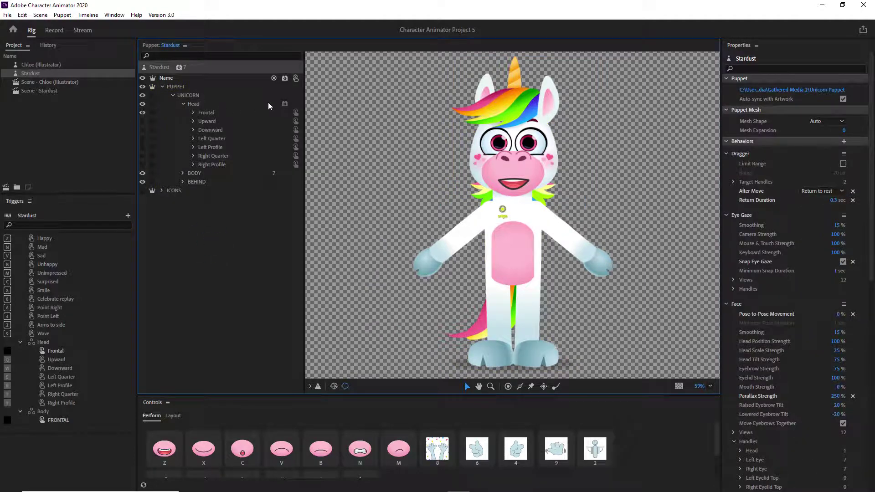
Preview Stardust's head movement in the Record workspace, return to Rig, and compare the view tags of Frontal and Upward.
{"action": "left_click", "coordinate": [54, 30]}
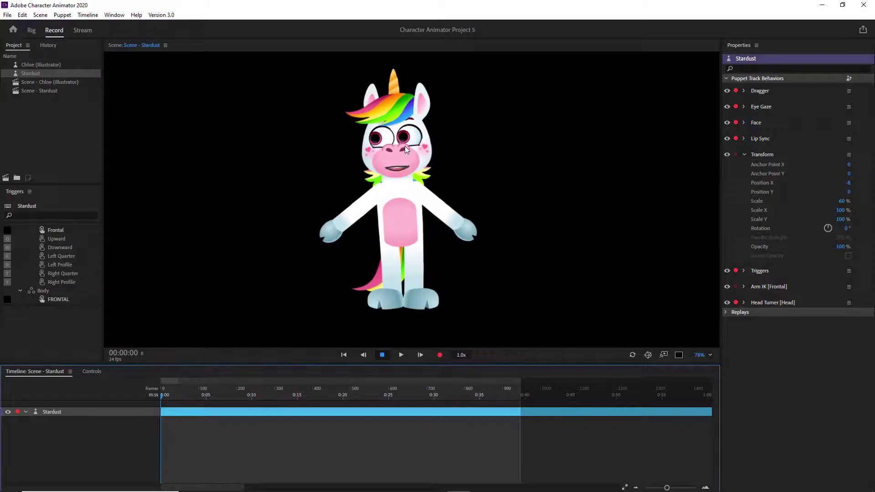
{"action": "left_click", "coordinate": [31, 30]}
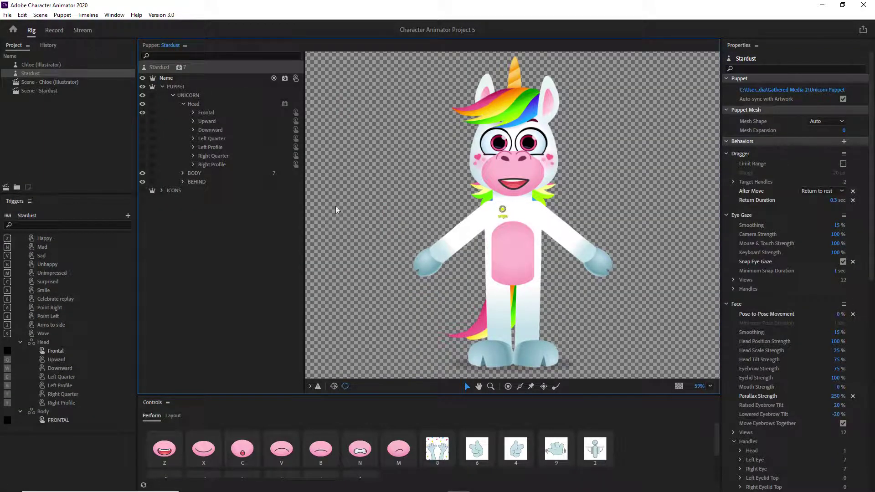
{"action": "left_click", "coordinate": [204, 113]}
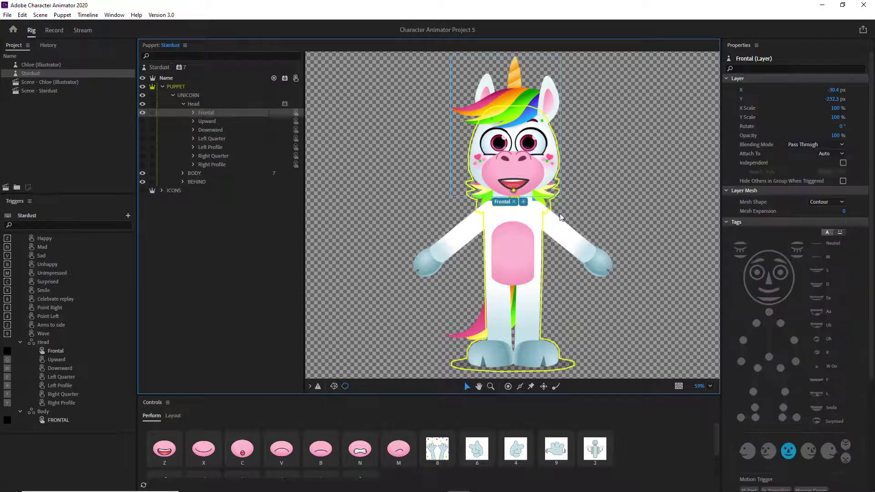
{"action": "left_click", "coordinate": [215, 120]}
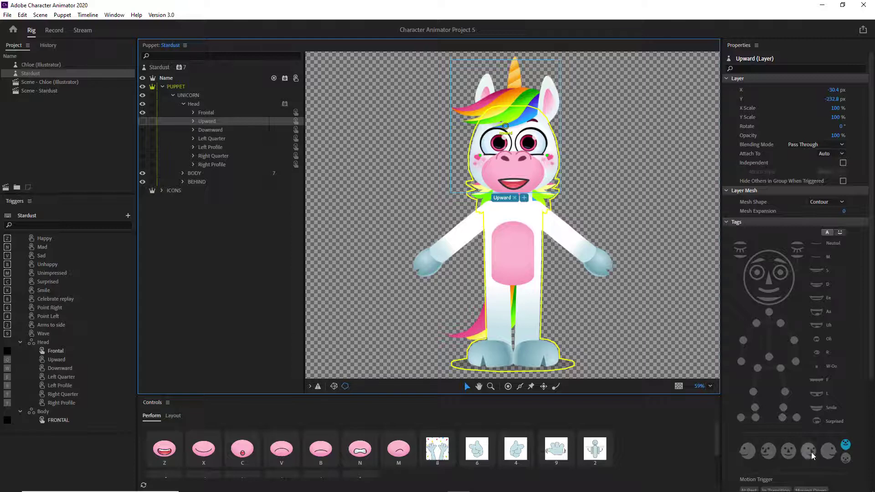
{"action": "left_click", "coordinate": [845, 444]}
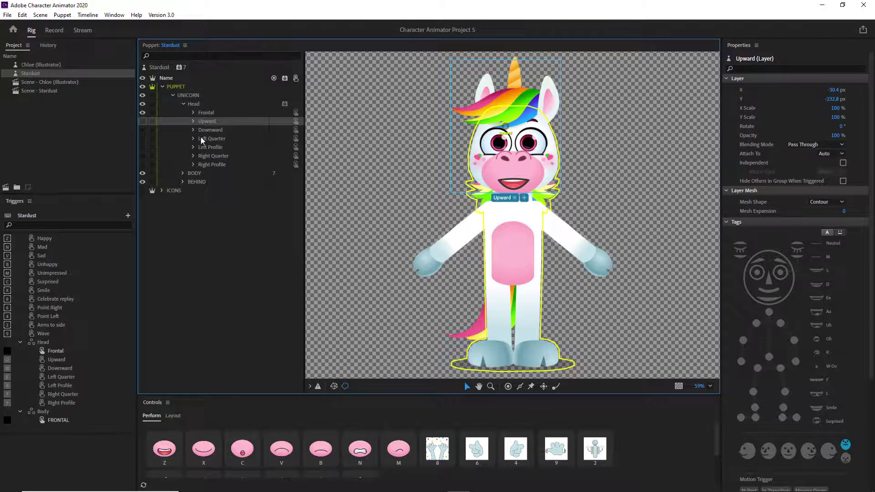
Collapse Head, expand BODY to show its views, preview the body in the Record workspace, and return to Rig.
{"action": "left_click", "coordinate": [183, 104]}
{"action": "left_click", "coordinate": [193, 114]}
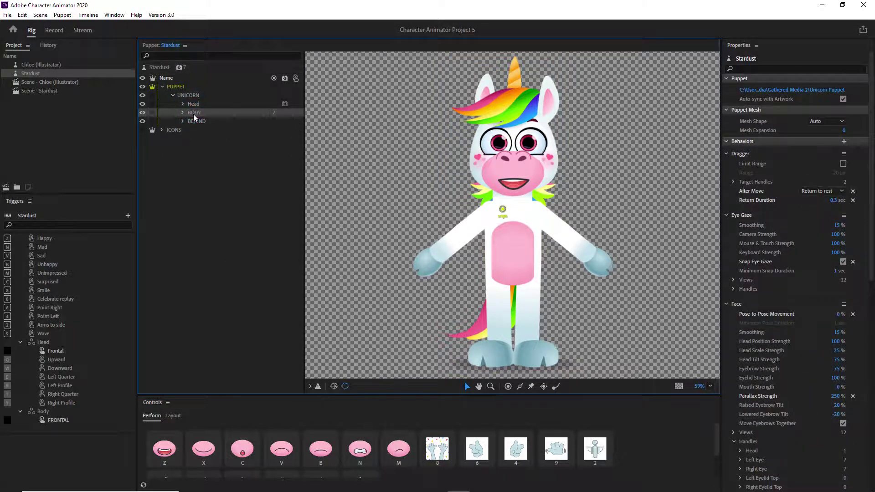
{"action": "left_click", "coordinate": [184, 112]}
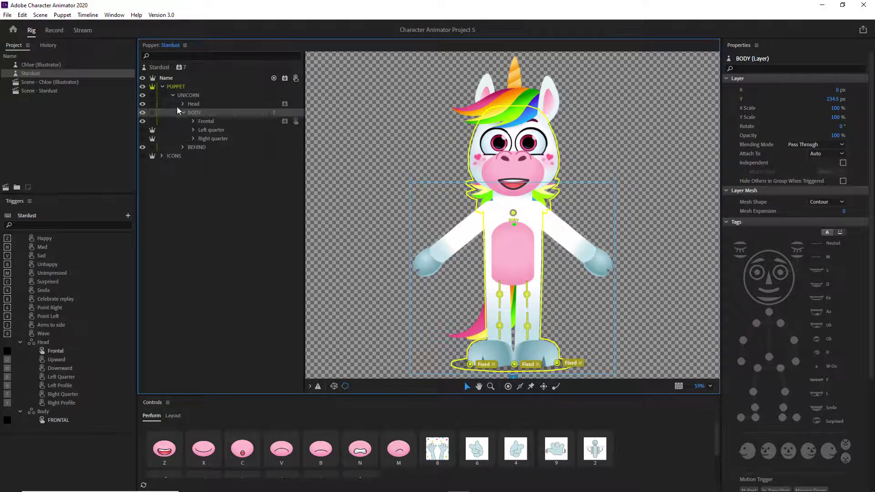
{"action": "left_click", "coordinate": [63, 34]}
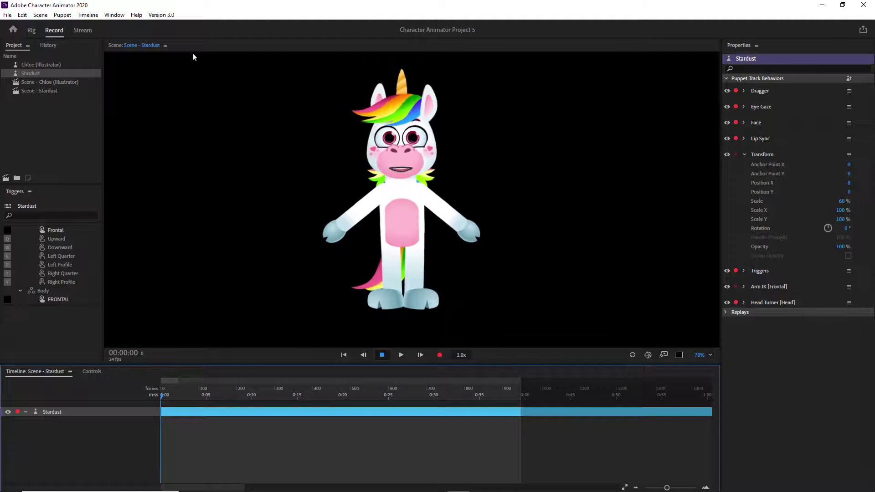
{"action": "left_click", "coordinate": [31, 30]}
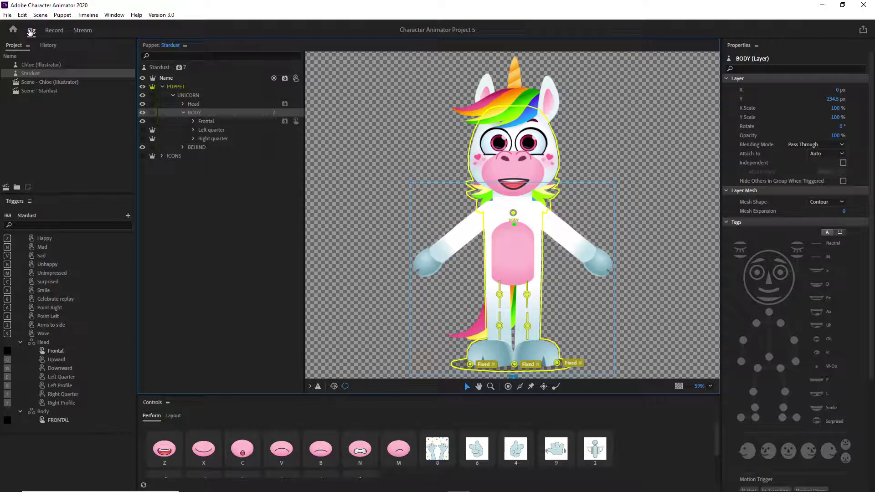
Inspect the view tags of the Frontal, Left quarter and Right quarter groups inside BODY.
{"action": "left_click", "coordinate": [210, 124]}
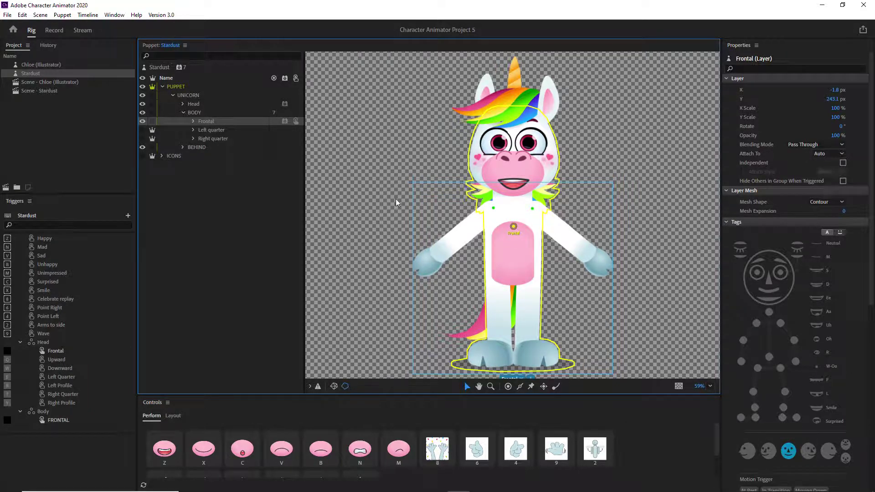
{"action": "left_click", "coordinate": [213, 129]}
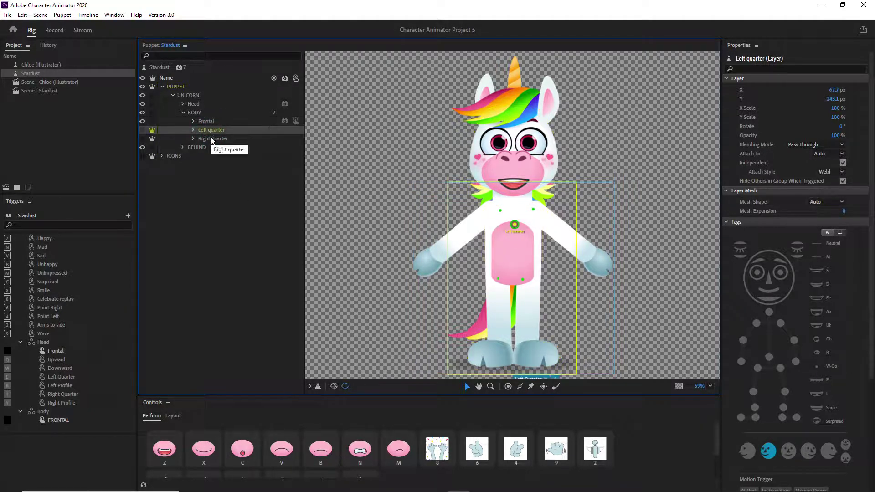
{"action": "left_click", "coordinate": [210, 137]}
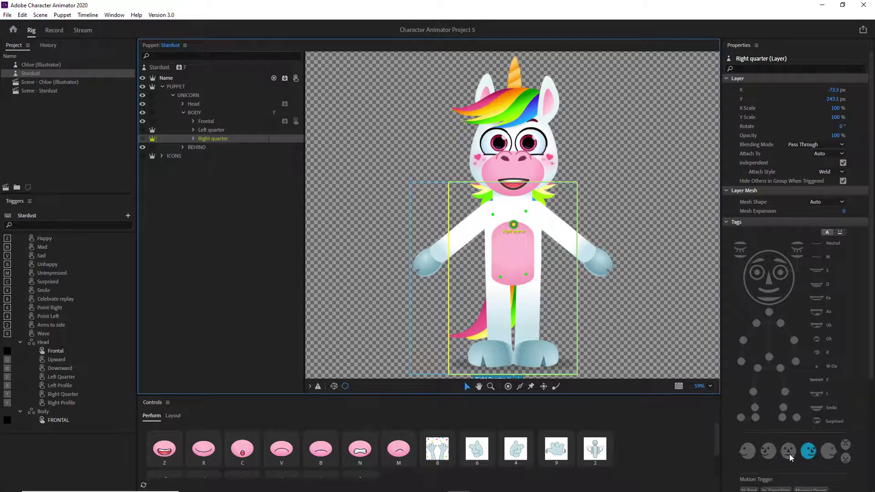
{"action": "left_click", "coordinate": [211, 122]}
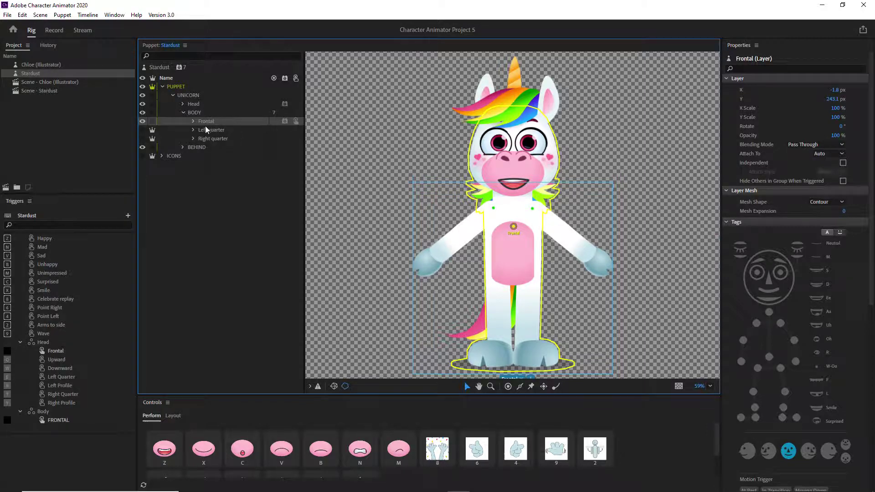
Expand the body's Frontal group, inspect the tags on its arms, torso, foot and legs, and collapse the group again.
{"action": "left_click", "coordinate": [193, 121]}
{"action": "left_click", "coordinate": [221, 130]}
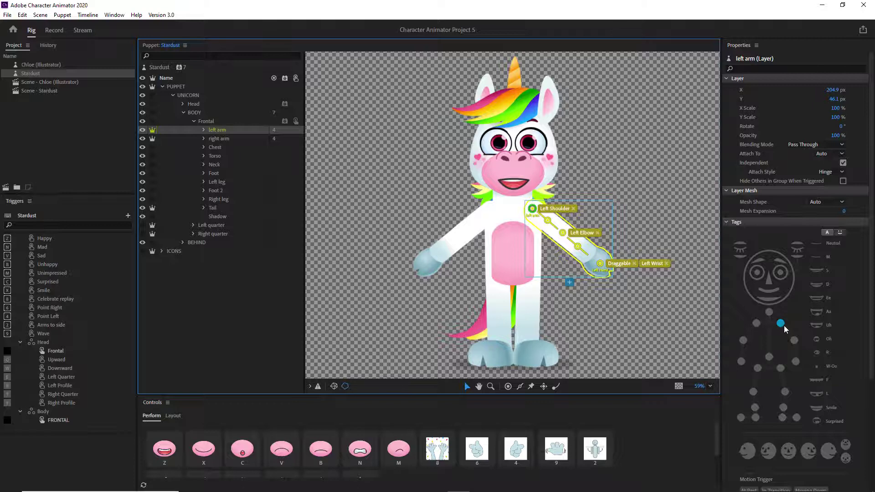
{"action": "left_click", "coordinate": [224, 139]}
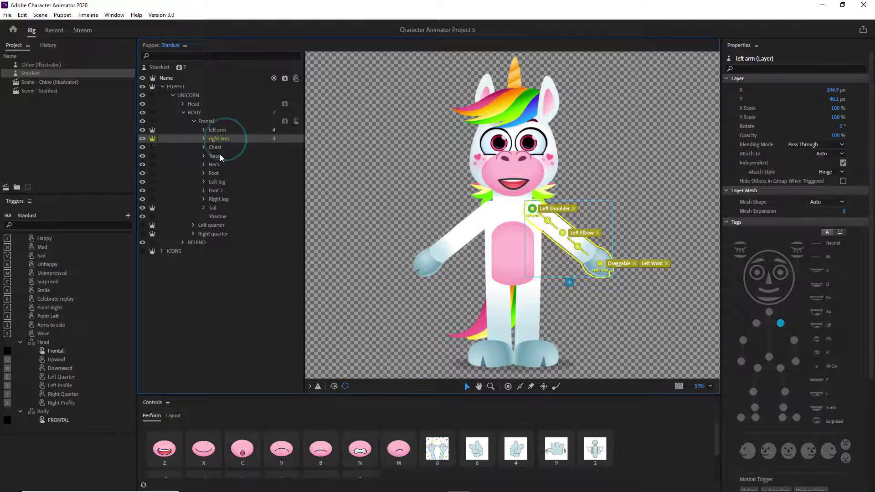
{"action": "left_click", "coordinate": [219, 159]}
{"action": "left_click", "coordinate": [215, 175]}
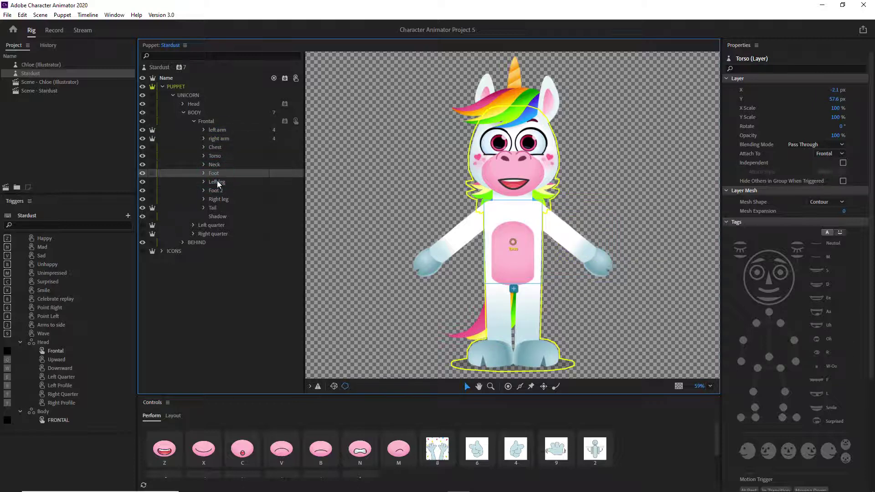
{"action": "left_click", "coordinate": [219, 183]}
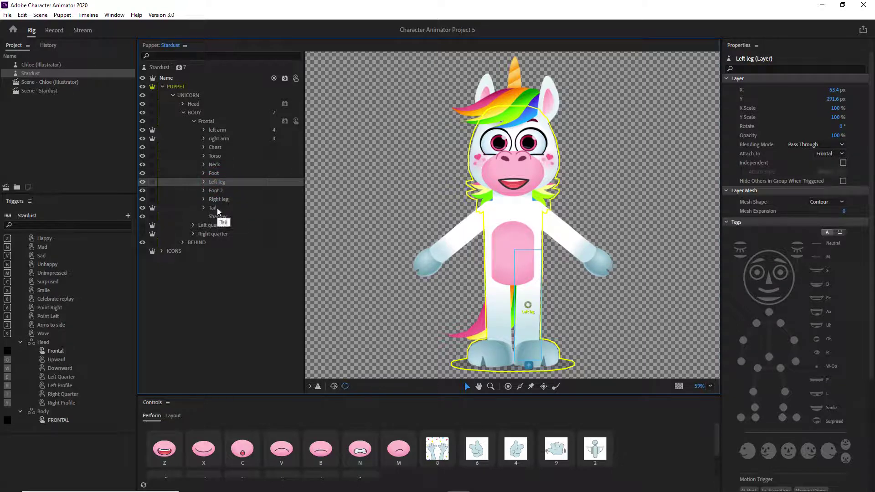
{"action": "left_click", "coordinate": [218, 199]}
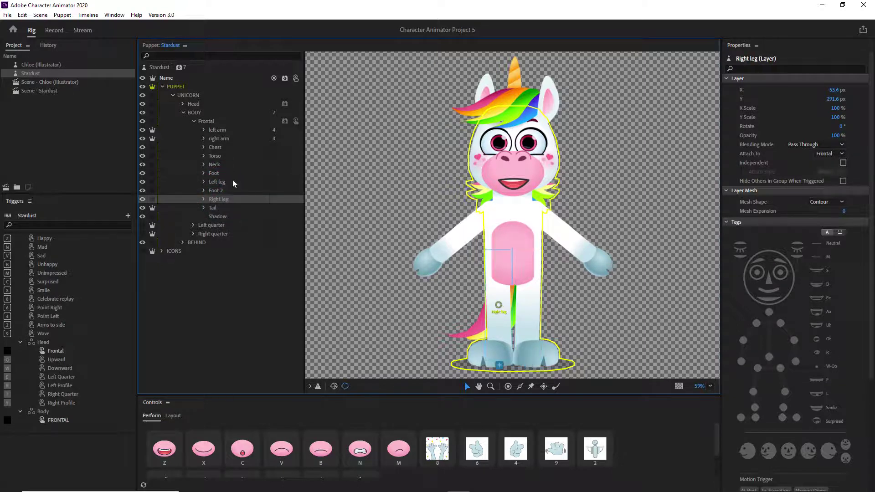
{"action": "left_click", "coordinate": [194, 121]}
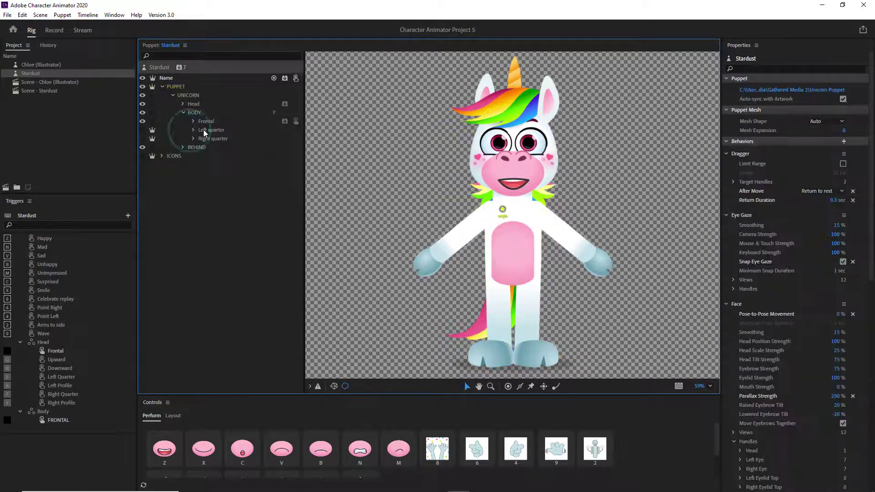
Expand the body's Left quarter group and inspect the tags on its arms, legs, chest, neck and tail.
{"action": "left_click", "coordinate": [194, 130]}
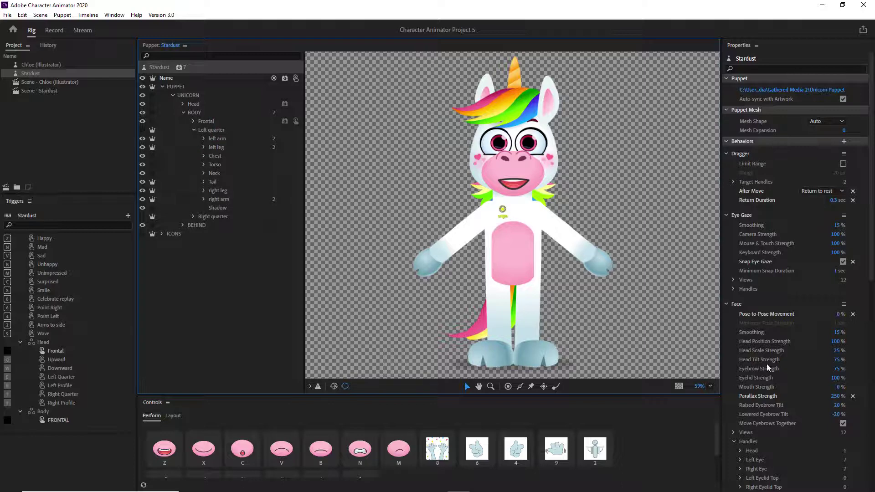
{"action": "left_click", "coordinate": [225, 139]}
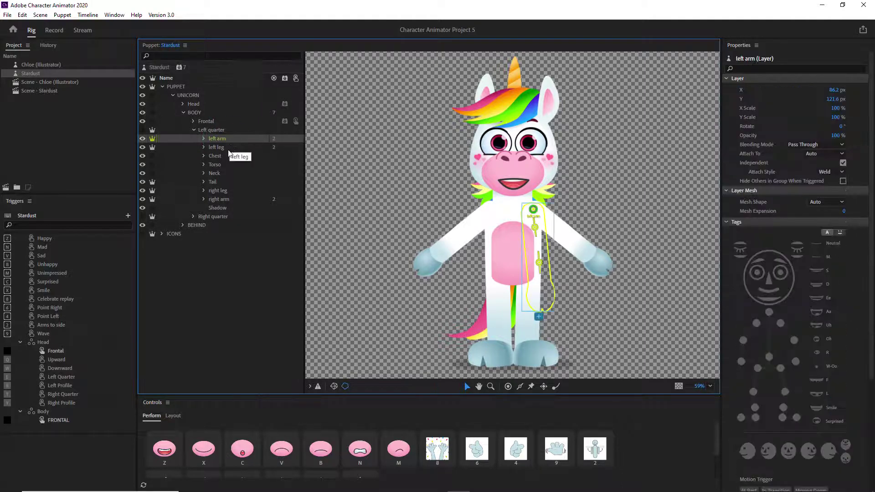
{"action": "left_click", "coordinate": [214, 148]}
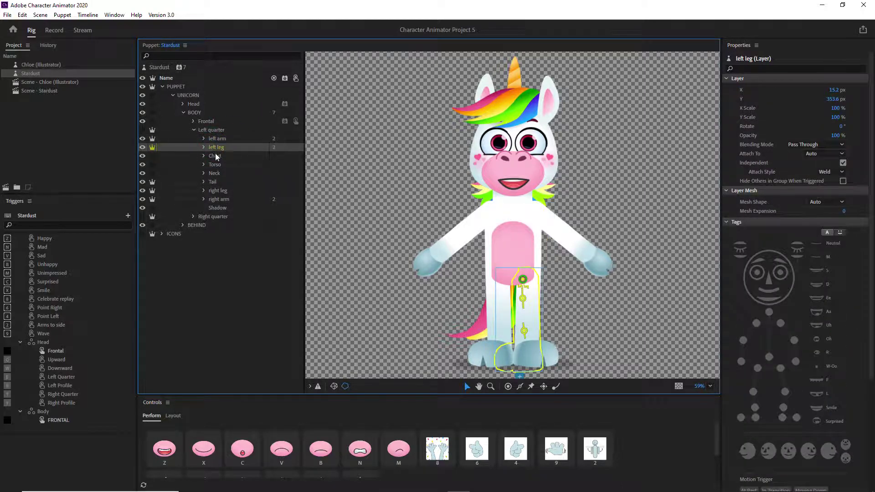
{"action": "left_click", "coordinate": [215, 155]}
{"action": "left_click_drag", "start_coordinate": [215, 155], "coordinate": [219, 147]}
{"action": "left_click", "coordinate": [217, 173]}
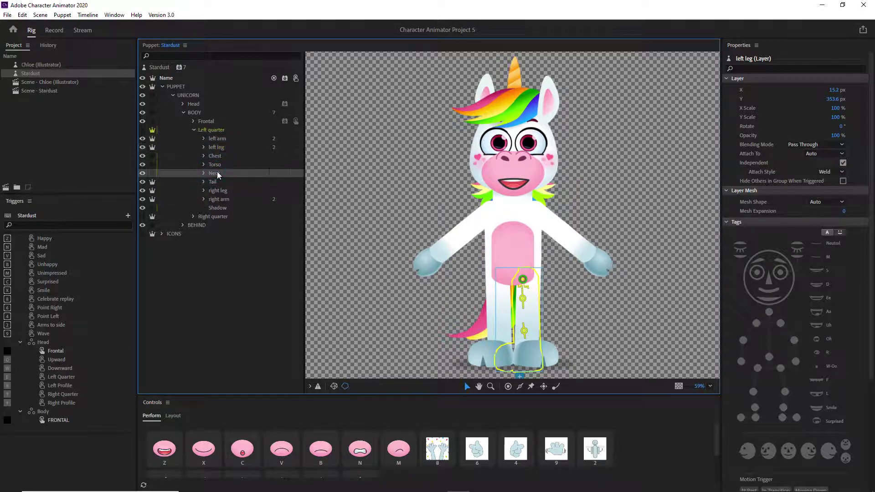
{"action": "left_click", "coordinate": [217, 182]}
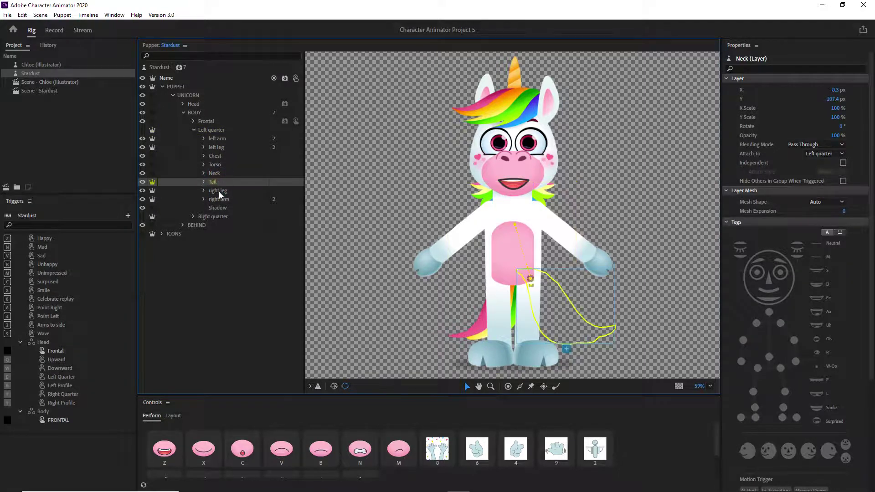
{"action": "left_click", "coordinate": [219, 192]}
{"action": "left_click", "coordinate": [219, 199]}
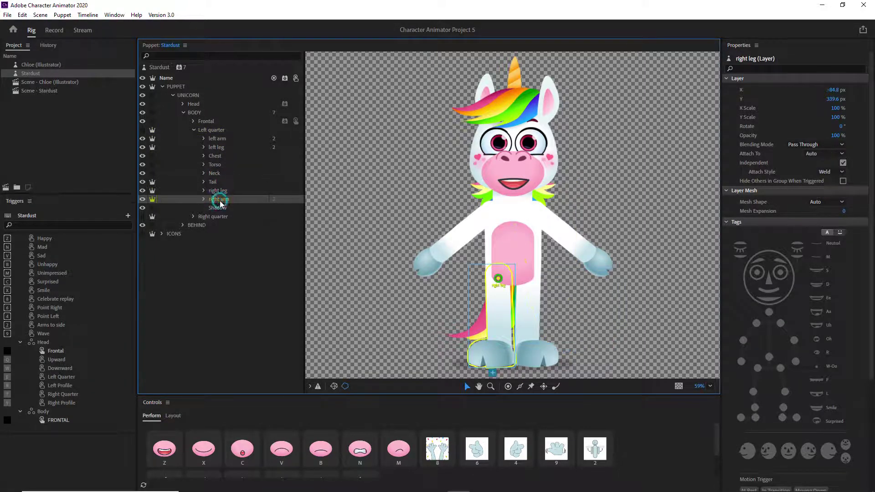
Inspect the Left quarter group's view tag, collapse the group, and compare it with the body's Frontal group.
{"action": "left_click", "coordinate": [212, 131]}
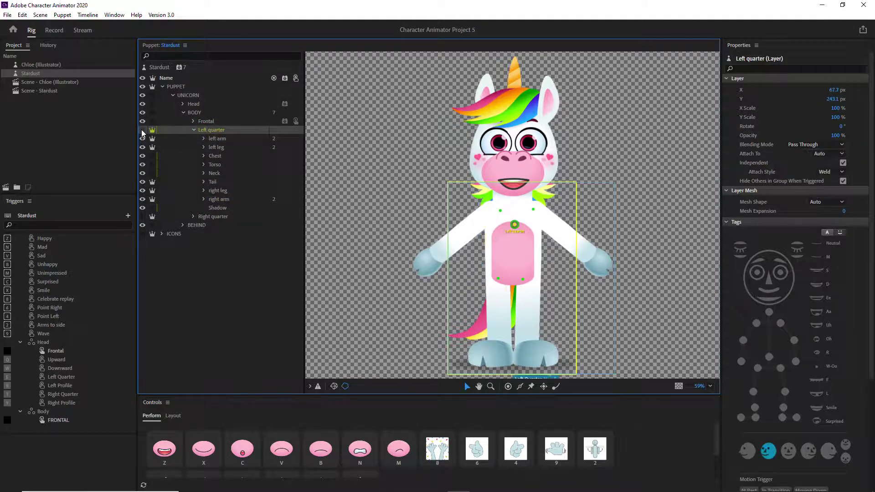
{"action": "left_click", "coordinate": [194, 130]}
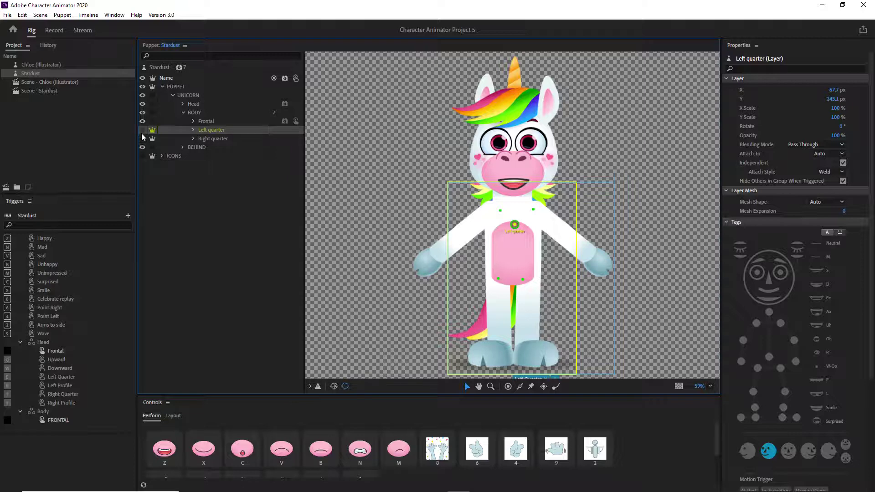
{"action": "left_click", "coordinate": [208, 120]}
{"action": "left_click", "coordinate": [209, 129]}
Expand Head and inspect the view tags of its Upward and Frontal groups.
{"action": "left_click", "coordinate": [182, 104]}
{"action": "left_click", "coordinate": [202, 114]}
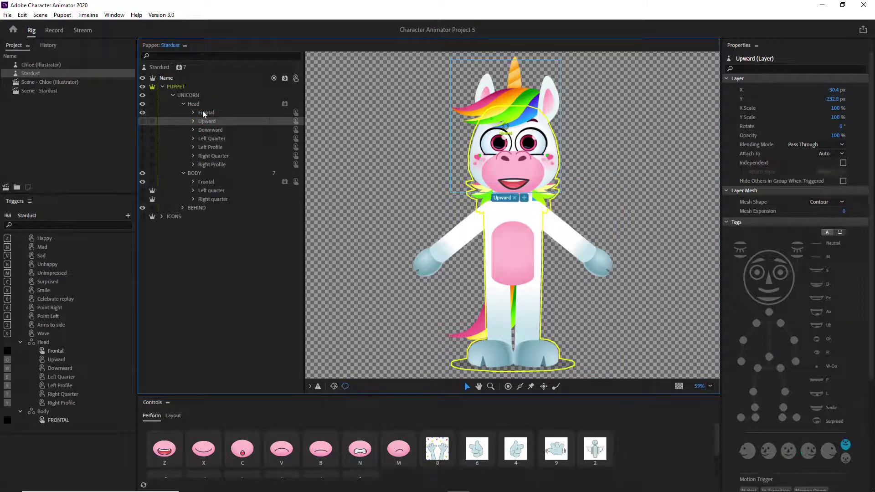
{"action": "left_click", "coordinate": [205, 113]}
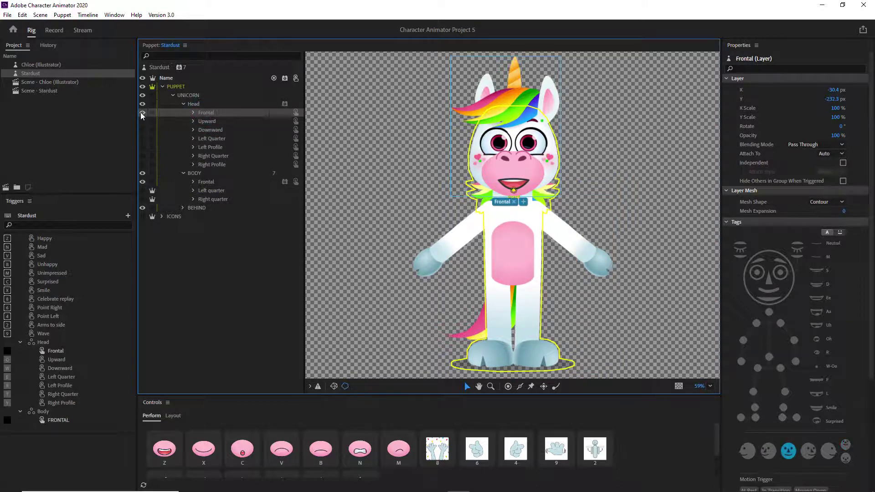
{"action": "left_click", "coordinate": [194, 121]}
{"action": "left_click", "coordinate": [195, 121]}
Check BODY's Left quarter group, look at the right arm inside Right quarter, and collapse Right quarter again.
{"action": "left_click", "coordinate": [189, 172]}
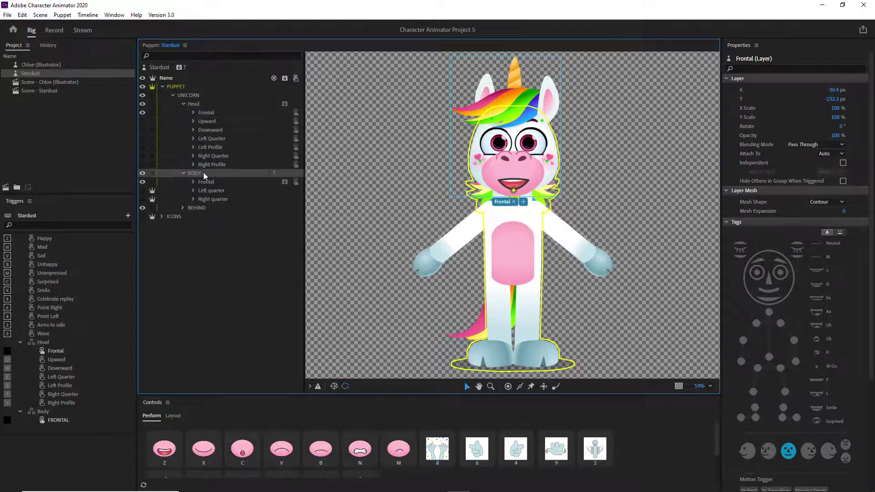
{"action": "left_click", "coordinate": [203, 191]}
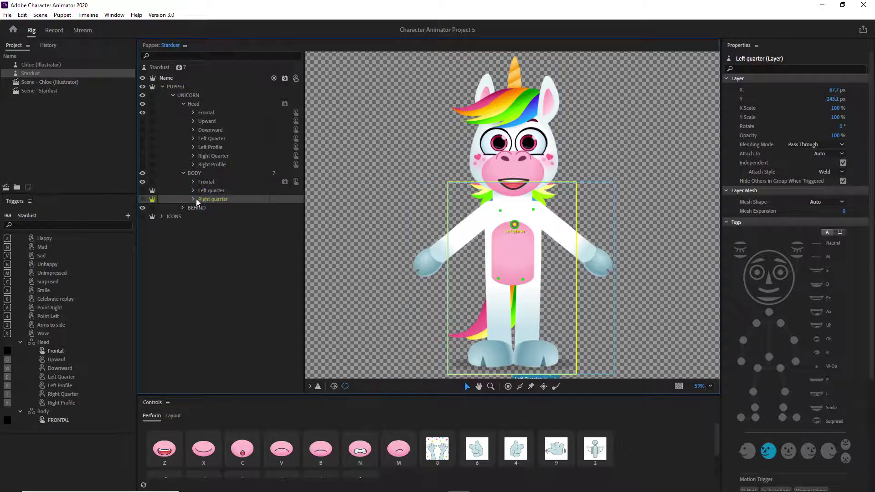
{"action": "left_click", "coordinate": [193, 199]}
{"action": "left_click", "coordinate": [220, 207]}
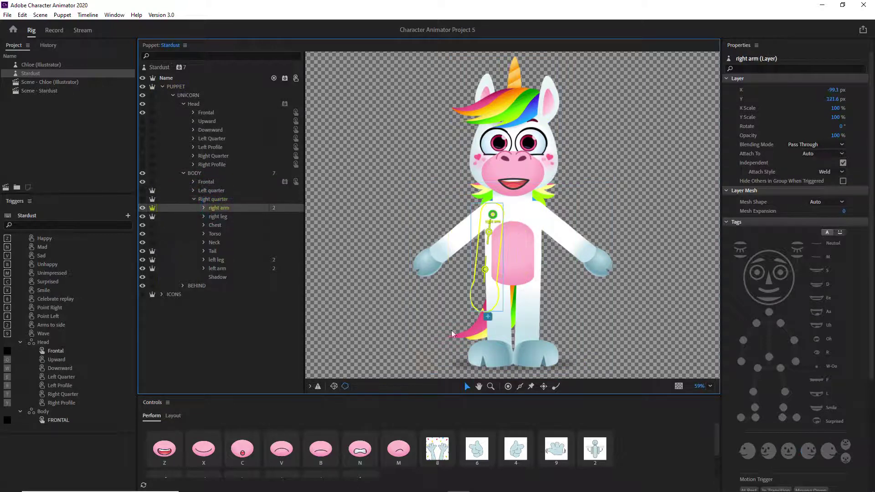
{"action": "left_click", "coordinate": [193, 199]}
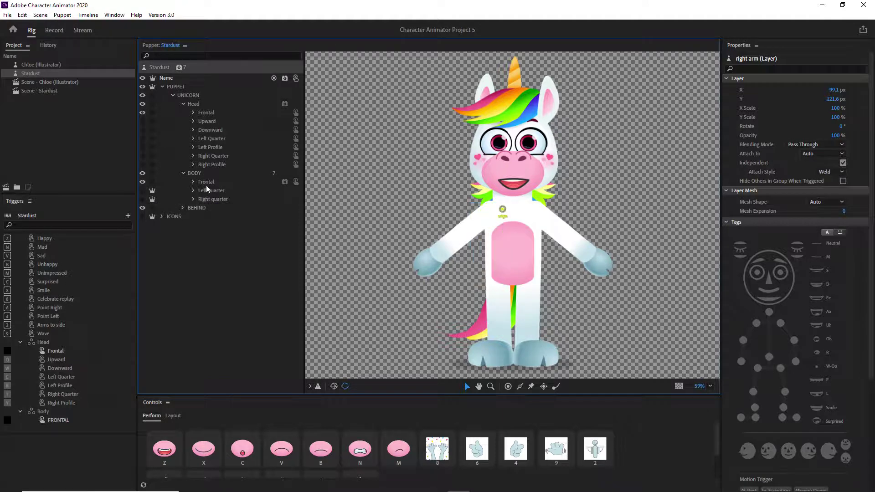
Compare the view tags assigned to BODY's Frontal, Left quarter and Right quarter groups.
{"action": "left_click", "coordinate": [207, 182]}
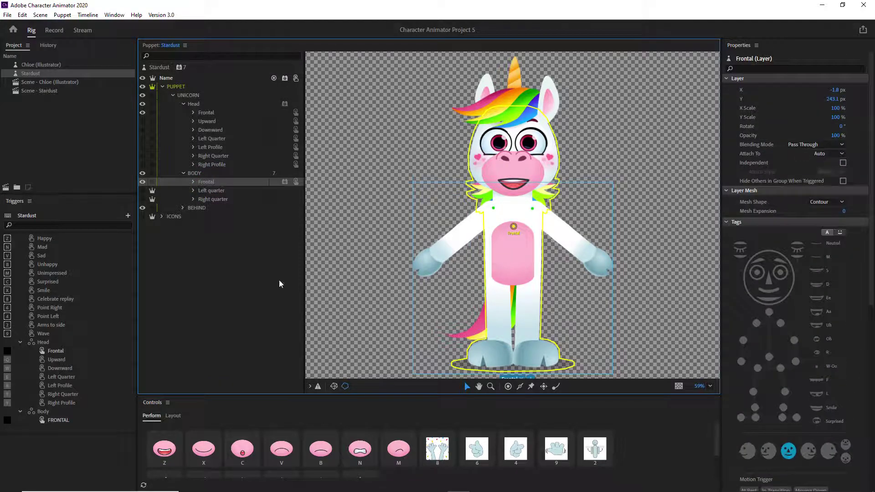
{"action": "left_click", "coordinate": [208, 191]}
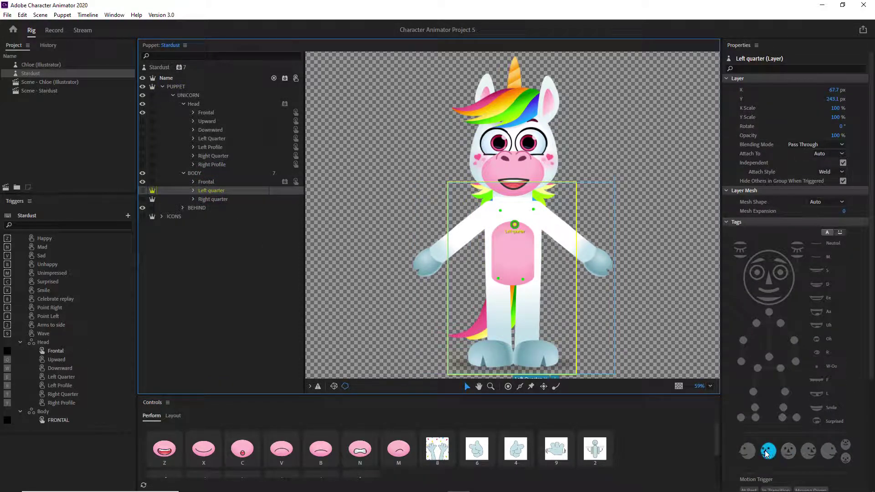
{"action": "left_click", "coordinate": [221, 200]}
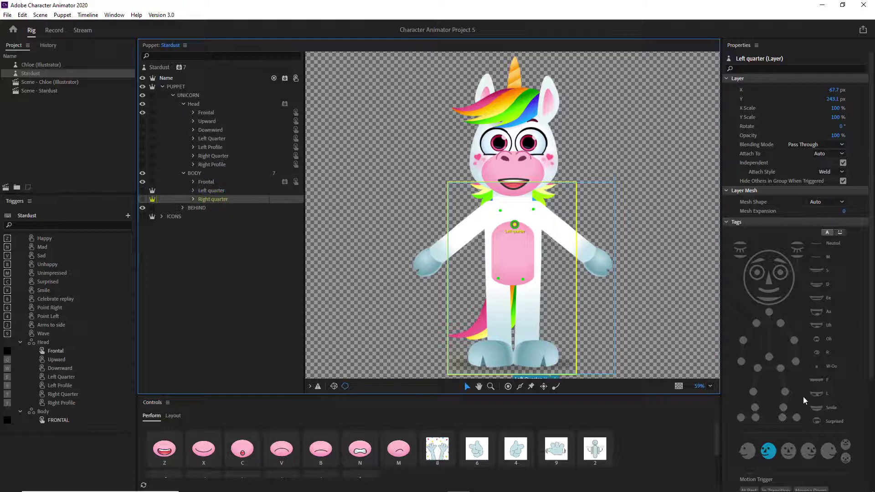
Expand BODY's Right quarter group, inspect the tags on its right arm and right leg, and collapse it.
{"action": "left_click", "coordinate": [193, 200]}
{"action": "left_click", "coordinate": [225, 209]}
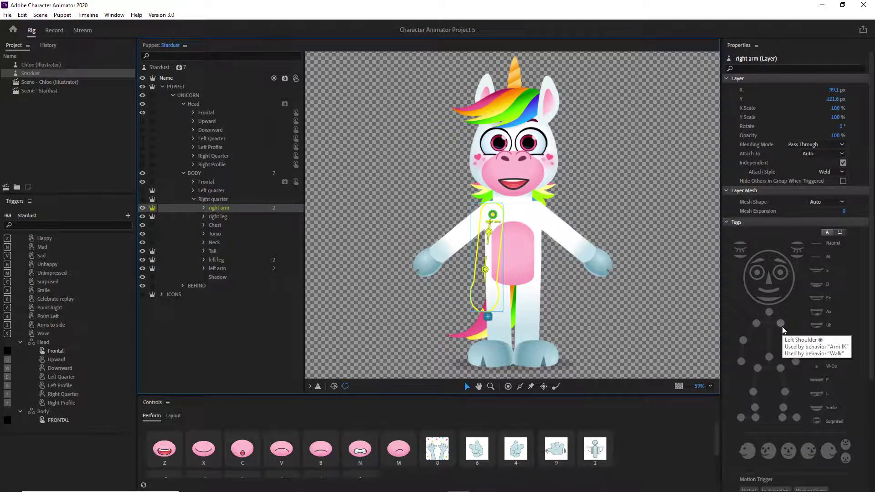
{"action": "left_click", "coordinate": [212, 218]}
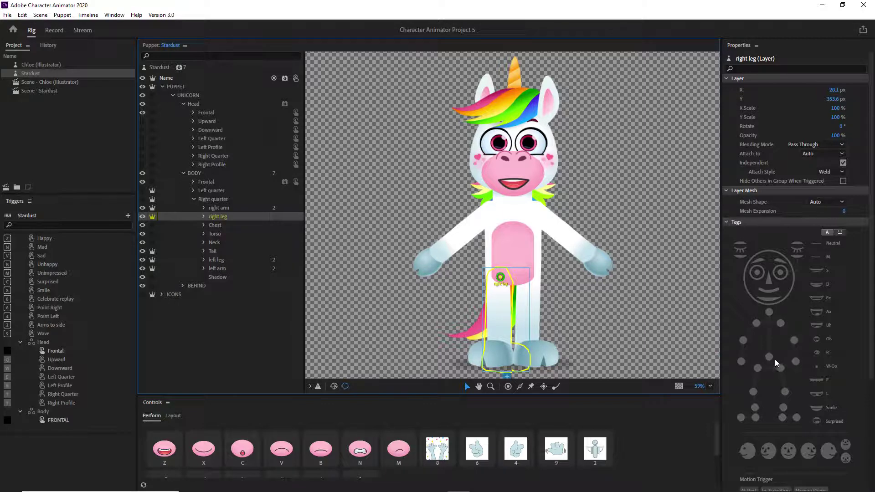
{"action": "left_click", "coordinate": [194, 200]}
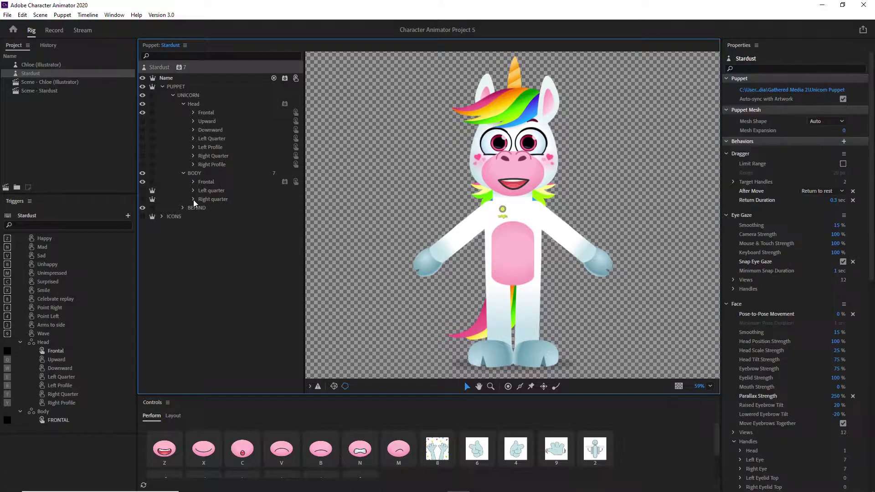
Add the Head Turner behavior to the BODY group.
{"action": "left_click", "coordinate": [196, 174]}
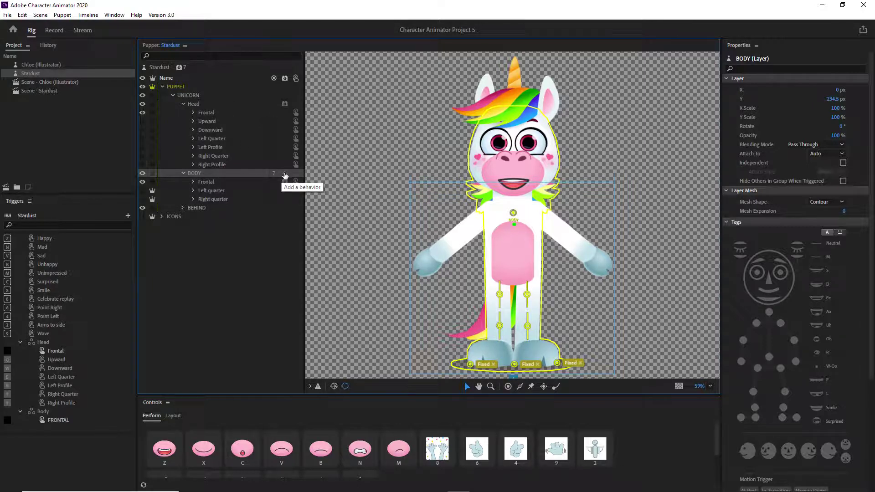
{"action": "left_click", "coordinate": [284, 174]}
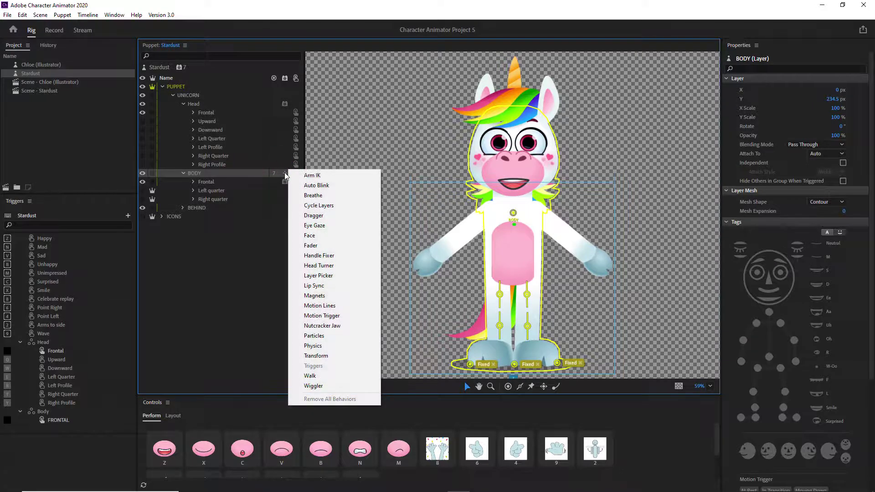
{"action": "left_click", "coordinate": [322, 265]}
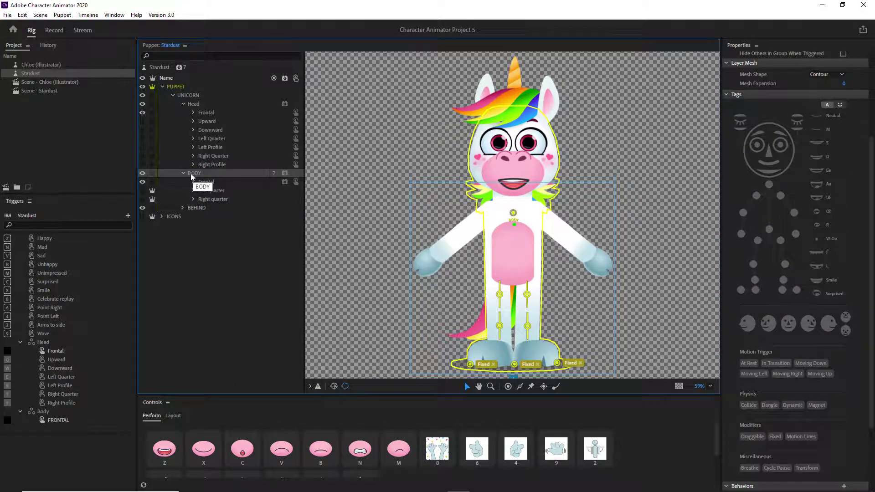
Review the view counts and Sensitivity of BODY's Head Turner behavior, and the Arm IK behavior on the body's Frontal group.
{"action": "scroll", "coordinate": [781, 348], "scroll_direction": "down", "scroll_amount": 3}
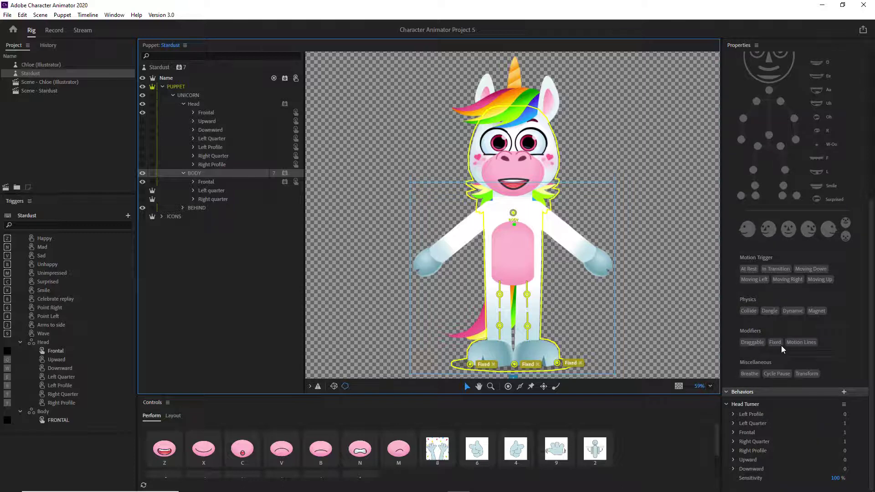
{"action": "left_click", "coordinate": [726, 404]}
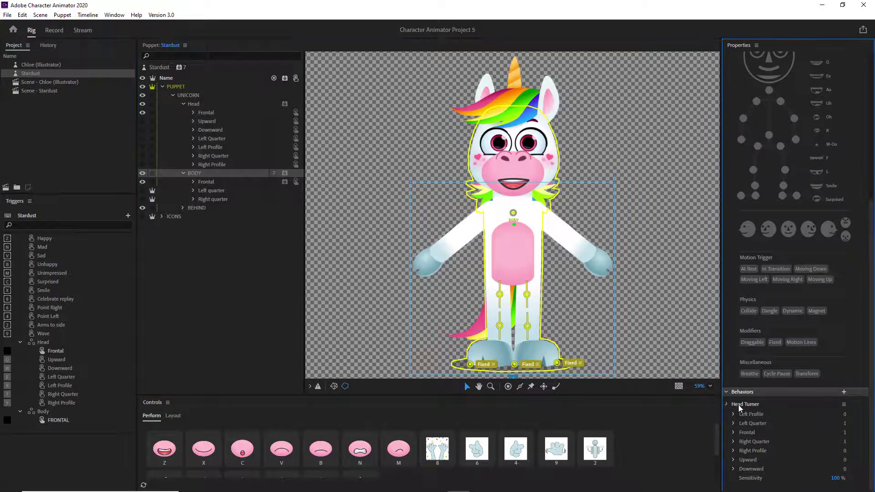
{"action": "left_click", "coordinate": [745, 407]}
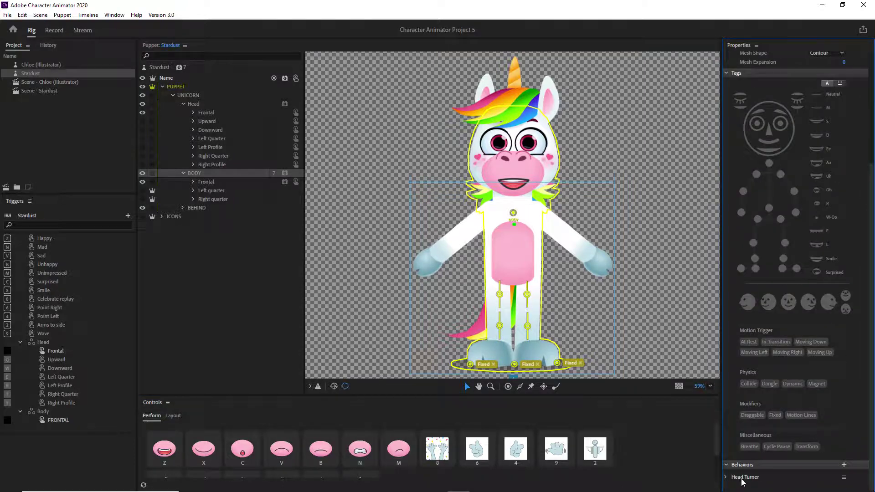
{"action": "left_click", "coordinate": [727, 477]}
{"action": "scroll", "coordinate": [762, 443], "scroll_direction": "down", "scroll_amount": 3}
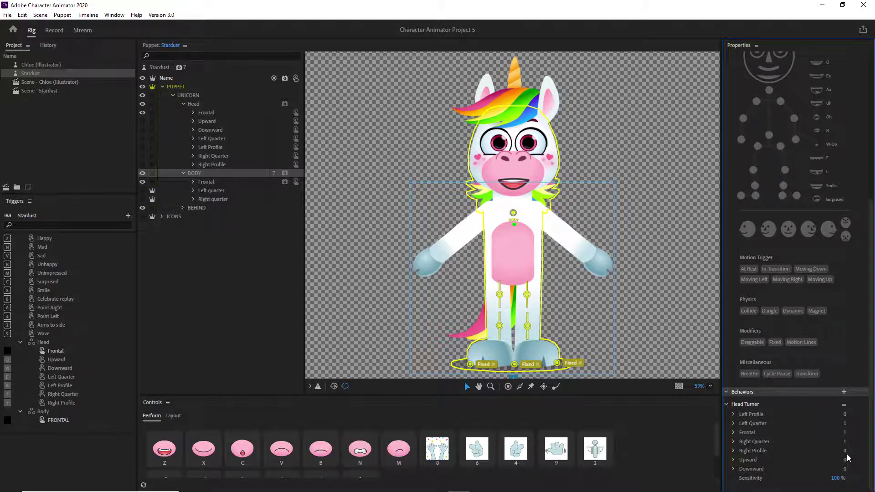
{"action": "mouse_move", "coordinate": [754, 482]}
{"action": "left_click", "coordinate": [209, 182]}
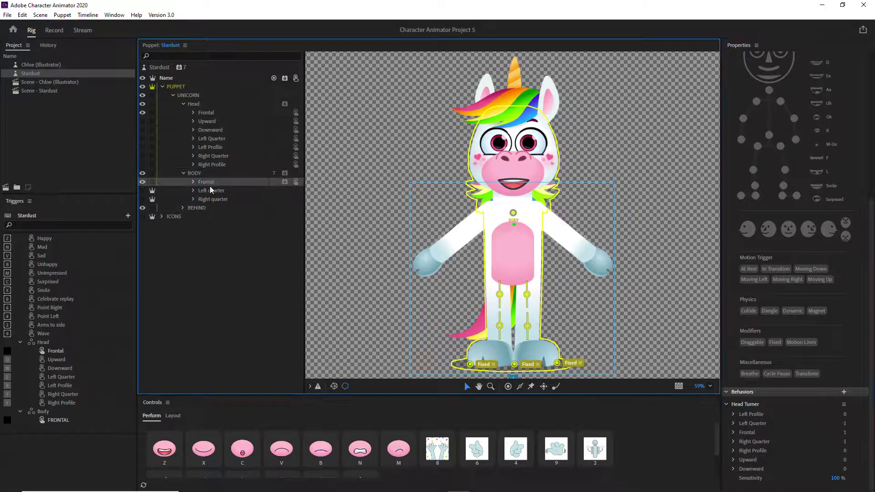
{"action": "left_click", "coordinate": [284, 172]}
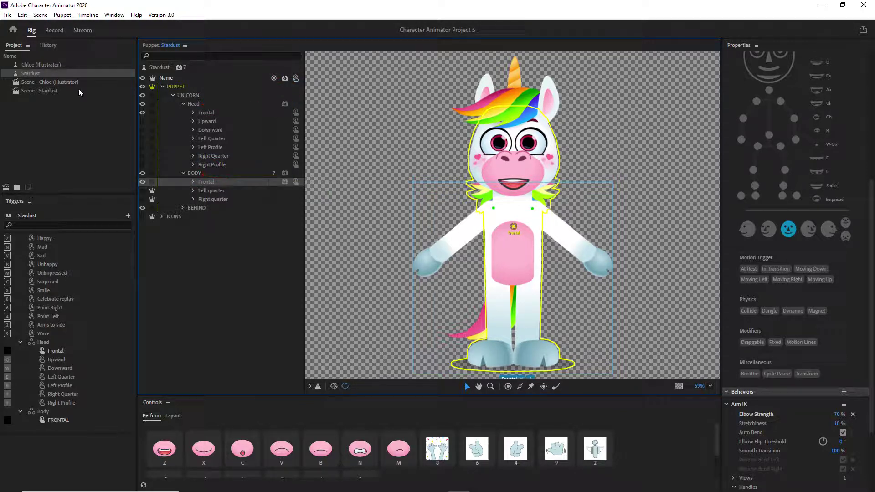
Preview the turning body in the Record workspace, briefly showing the Camera & Microphone panel and hiding it again.
{"action": "left_click", "coordinate": [54, 30]}
{"action": "left_click", "coordinate": [53, 30]}
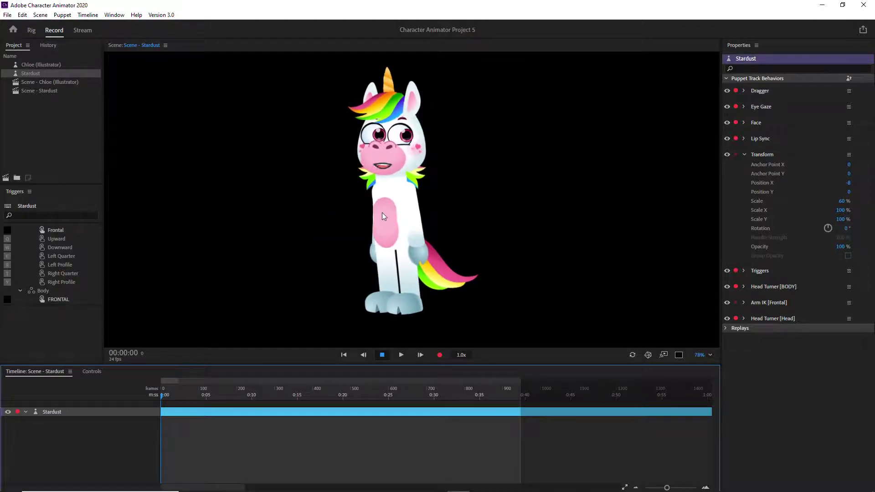
{"action": "left_click", "coordinate": [115, 15]}
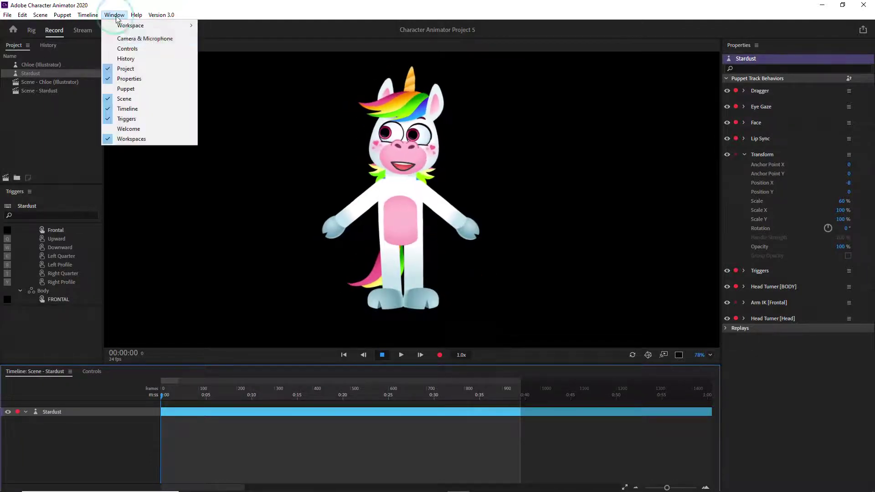
{"action": "left_click", "coordinate": [125, 36]}
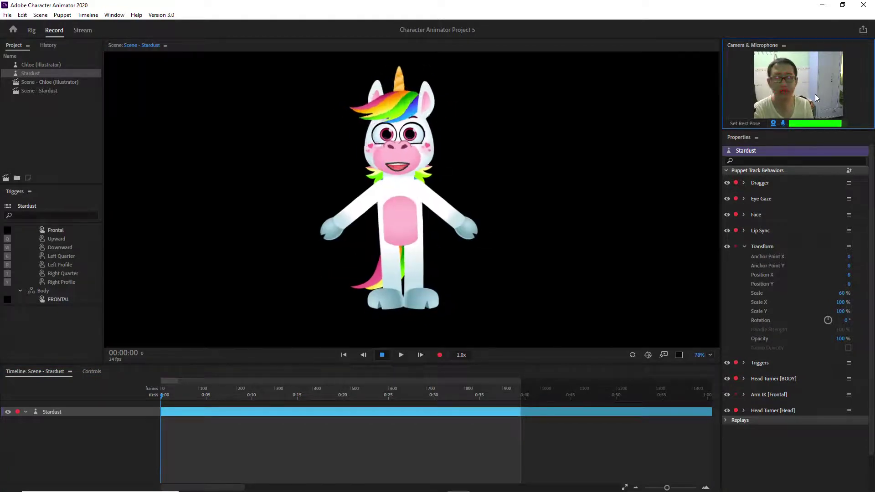
{"action": "left_click", "coordinate": [114, 15]}
{"action": "left_click", "coordinate": [125, 36]}
Test moving the puppet's arms in the Stardust scene and return to the Rig workspace.
{"action": "left_click", "coordinate": [30, 73]}
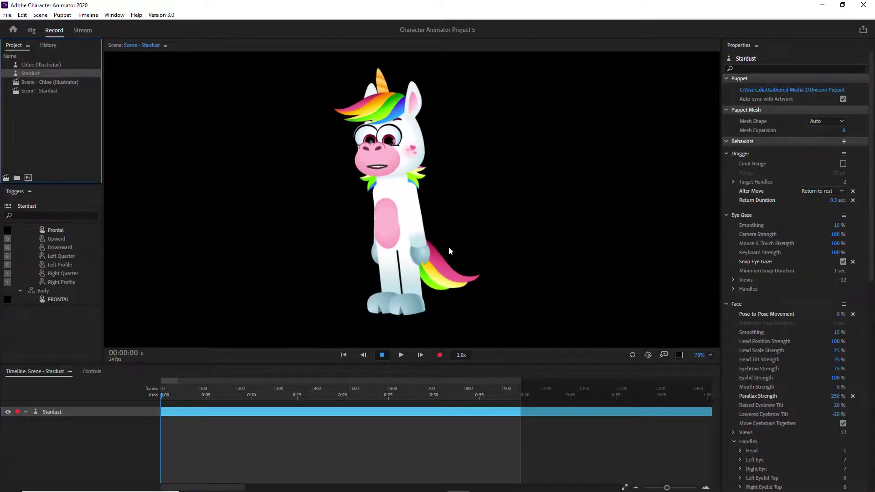
{"action": "left_click_drag", "start_coordinate": [461, 245], "coordinate": [483, 219]}
{"action": "mouse_move", "coordinate": [351, 233]}
{"action": "left_mouse_down"}
{"action": "mouse_move", "coordinate": [329, 224]}
{"action": "mouse_move", "coordinate": [338, 244]}
{"action": "left_mouse_up"}
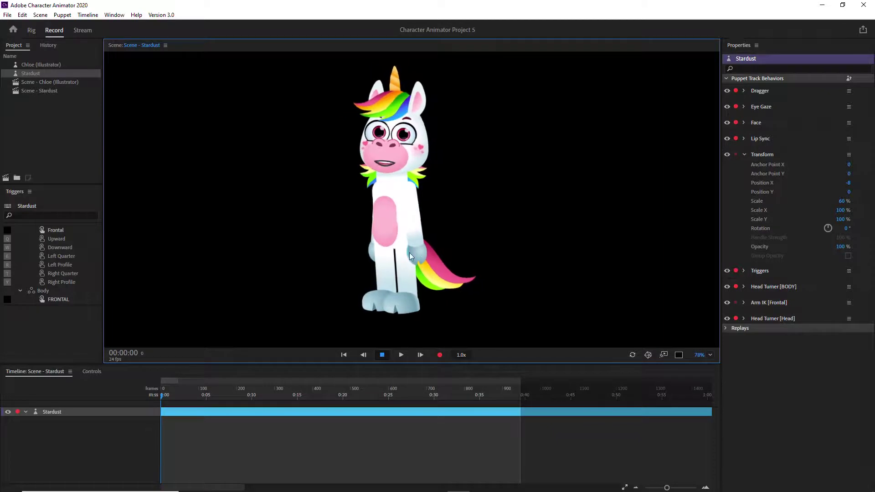
{"action": "left_click", "coordinate": [31, 30]}
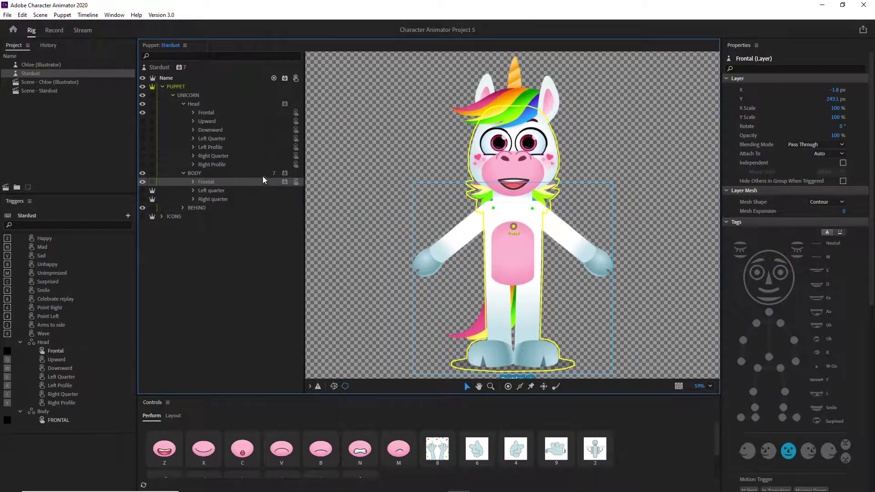
Check BODY's Head Turner, expand Left quarter to inspect its left arm, left leg and left arm handle, and collapse it.
{"action": "left_click", "coordinate": [199, 174]}
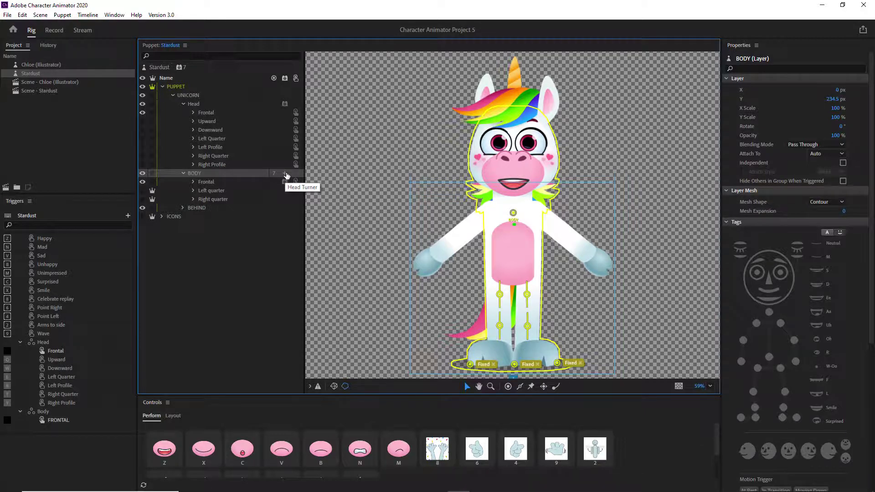
{"action": "left_click", "coordinate": [210, 191]}
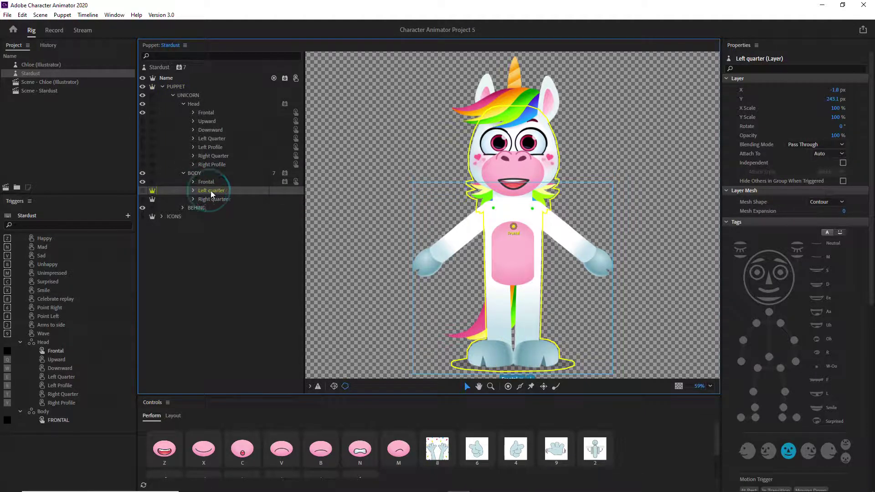
{"action": "left_click", "coordinate": [192, 191]}
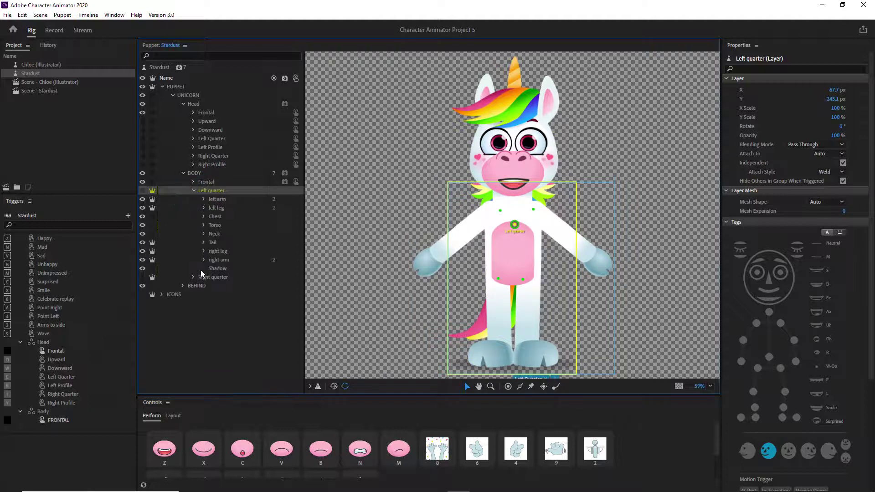
{"action": "left_click", "coordinate": [221, 199]}
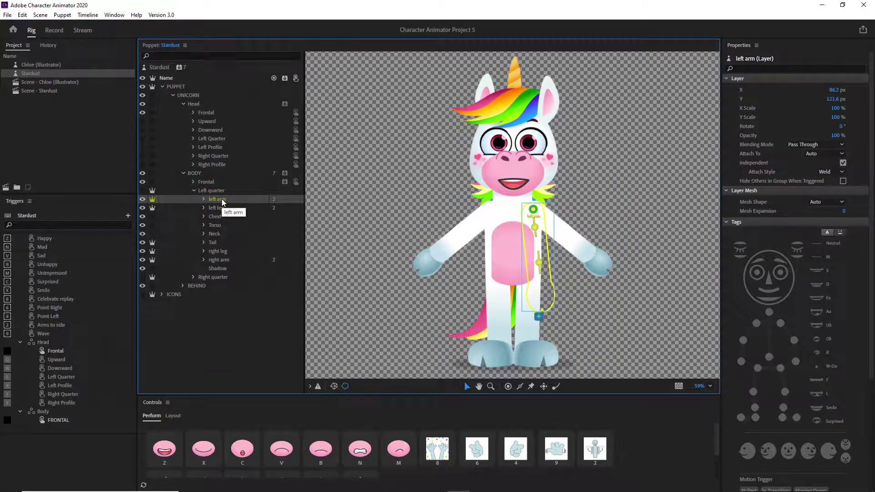
{"action": "left_click", "coordinate": [218, 208]}
{"action": "left_click", "coordinate": [221, 201]}
{"action": "left_click", "coordinate": [534, 211]}
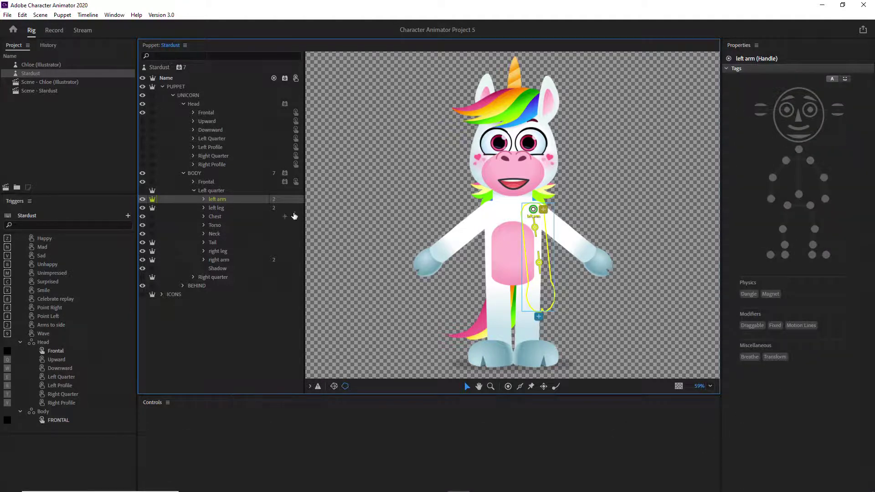
{"action": "left_click", "coordinate": [195, 191]}
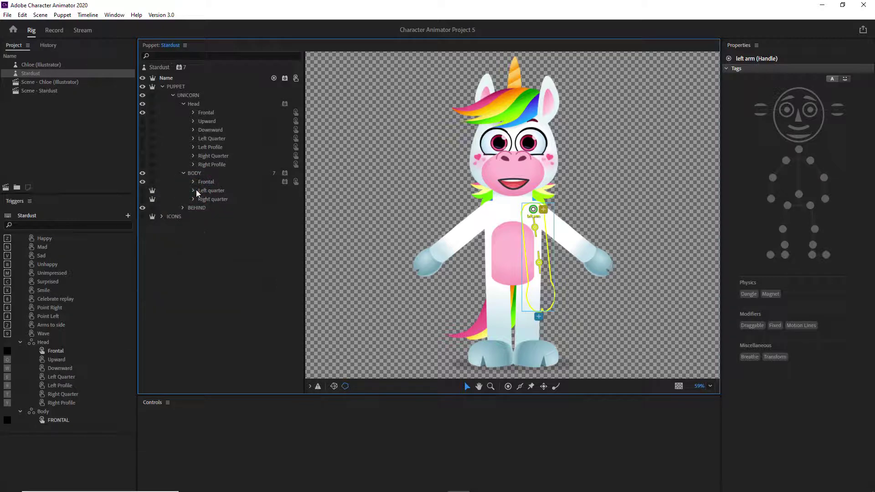
Compare Left quarter with BODY, test the body turning left in the Record workspace, and return to the Rig workspace.
{"action": "left_click", "coordinate": [210, 190]}
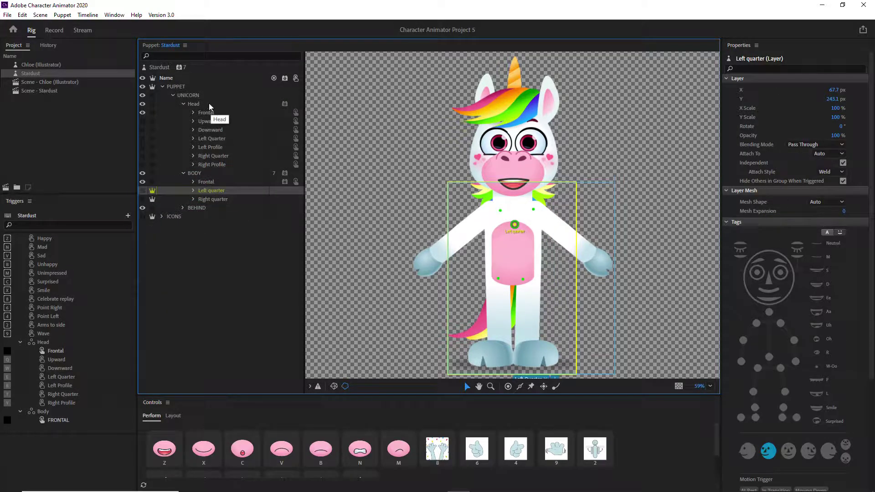
{"action": "left_click", "coordinate": [193, 173]}
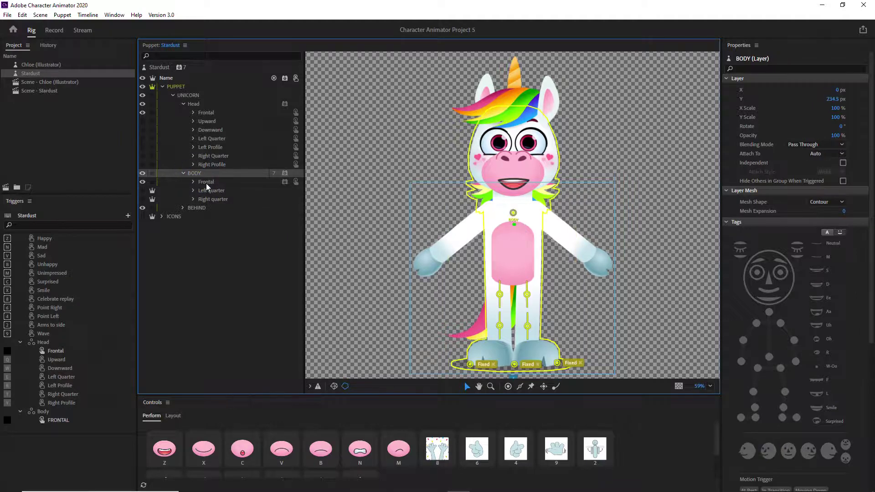
{"action": "left_click", "coordinate": [58, 30]}
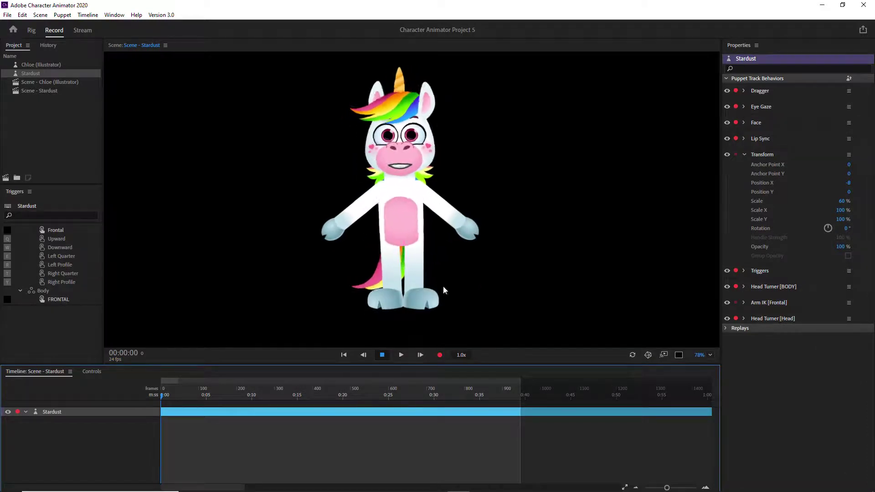
{"action": "left_click", "coordinate": [425, 298]}
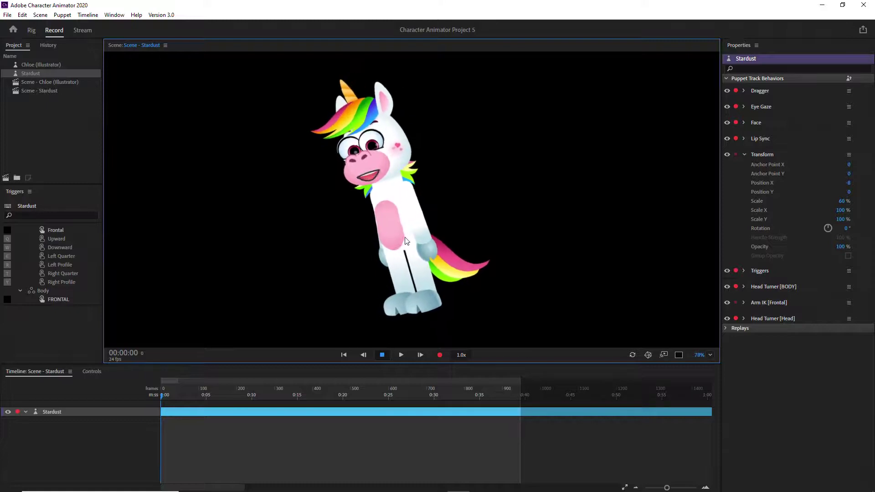
{"action": "left_click", "coordinate": [31, 32]}
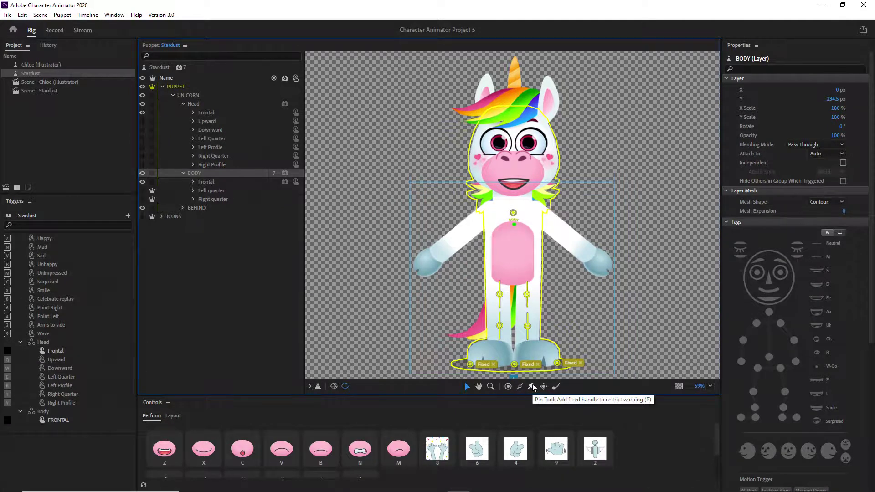
Move the attachment handles of BODY's Left quarter and Right quarter views slightly lower on the chest.
{"action": "left_click", "coordinate": [214, 182]}
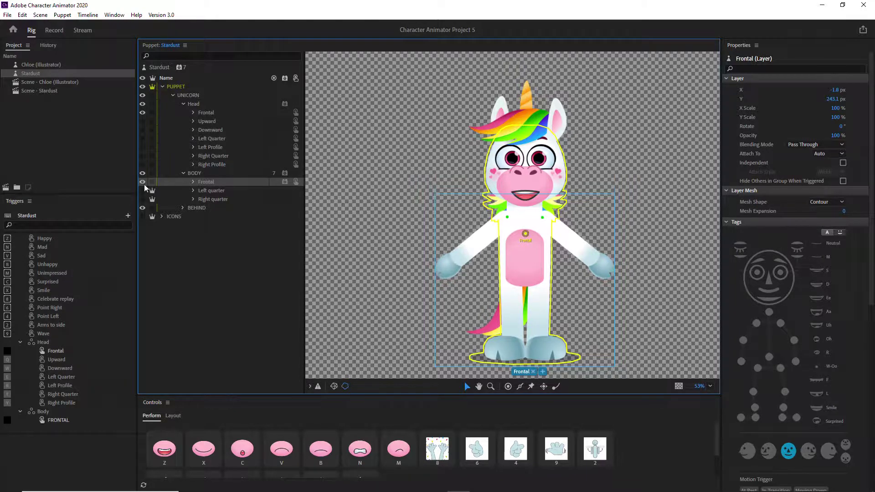
{"action": "left_click", "coordinate": [210, 192]}
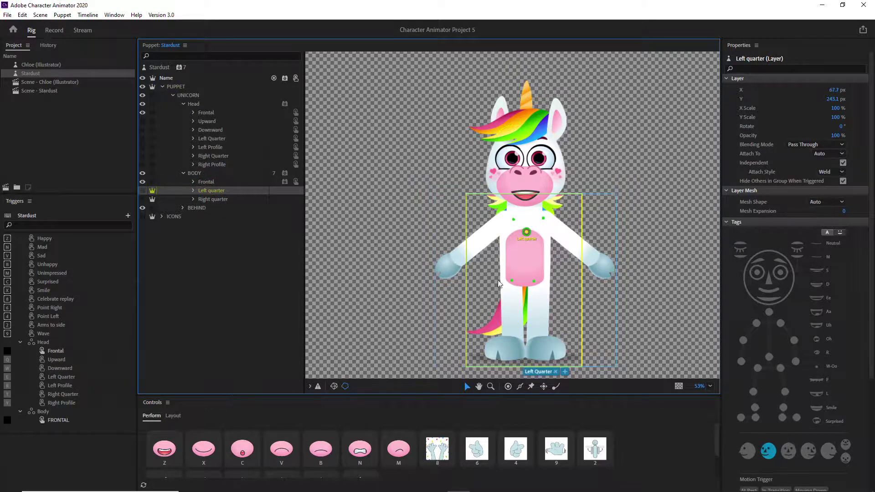
{"action": "left_click_drag", "start_coordinate": [525, 238], "coordinate": [525, 259]}
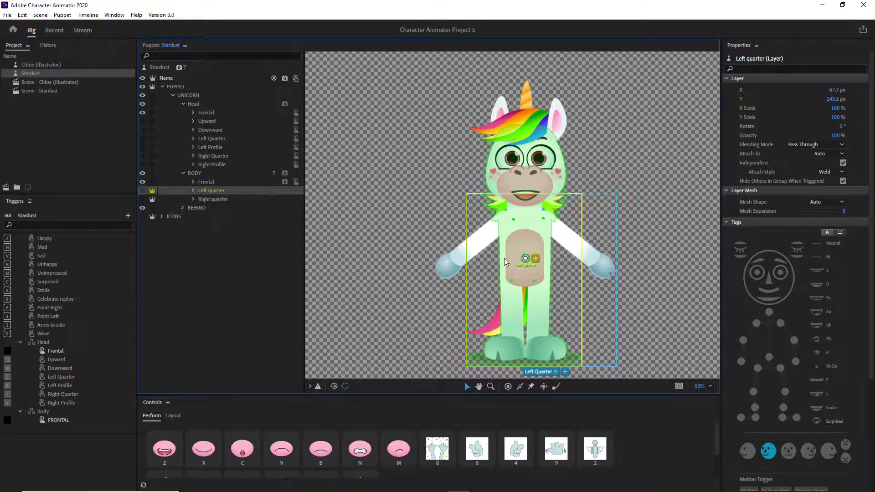
{"action": "key", "text": "Down"}
{"action": "left_click_drag", "start_coordinate": [526, 236], "coordinate": [525, 255]}
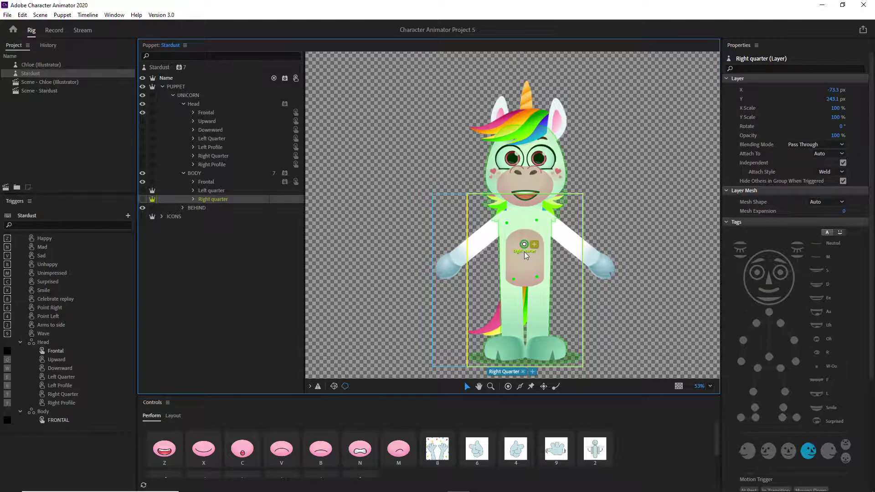
Expand BODY's Frontal group and inspect the shoulder, elbow and wrist handles on the left arm and right arm.
{"action": "left_click", "coordinate": [192, 181]}
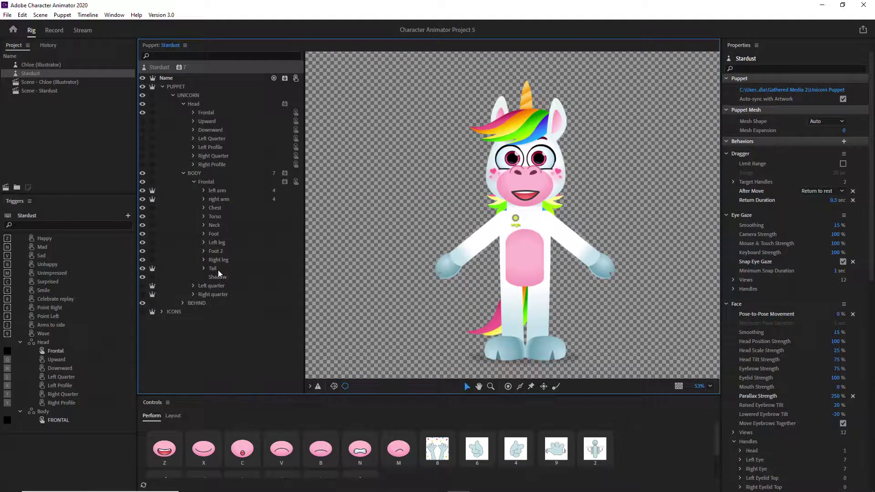
{"action": "left_click", "coordinate": [220, 191]}
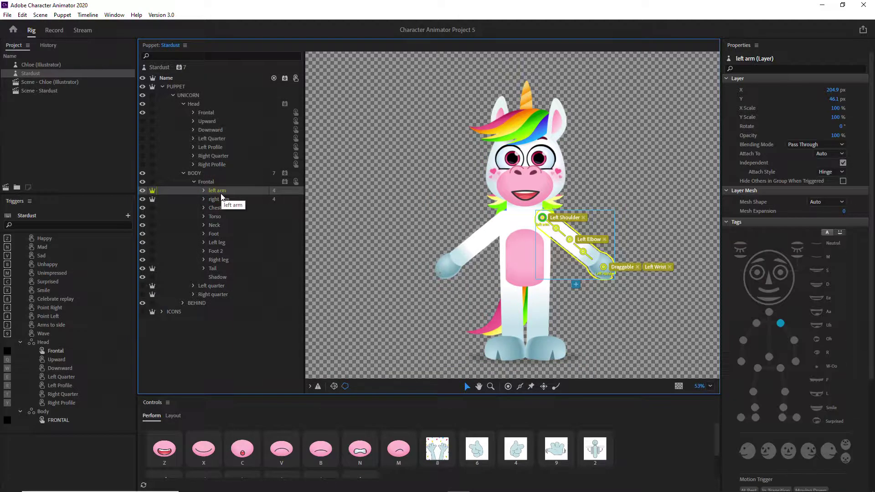
{"action": "left_click", "coordinate": [204, 199]}
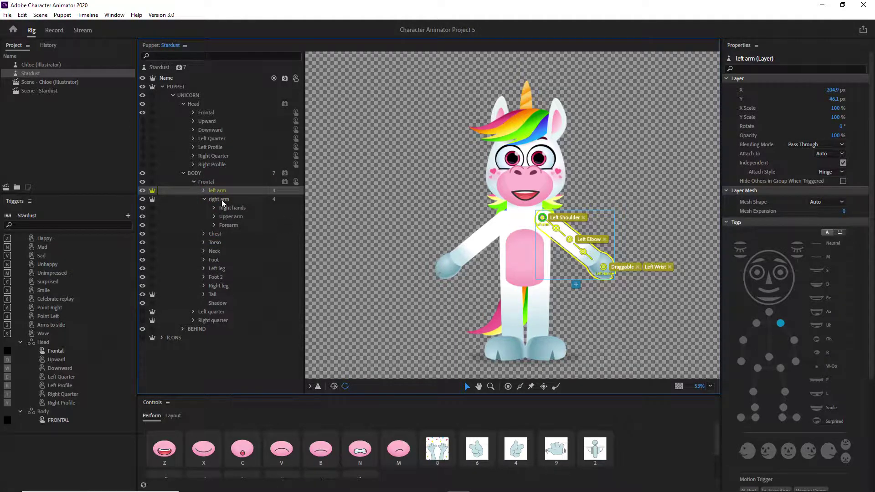
{"action": "left_click", "coordinate": [208, 200]}
{"action": "left_click", "coordinate": [217, 203]}
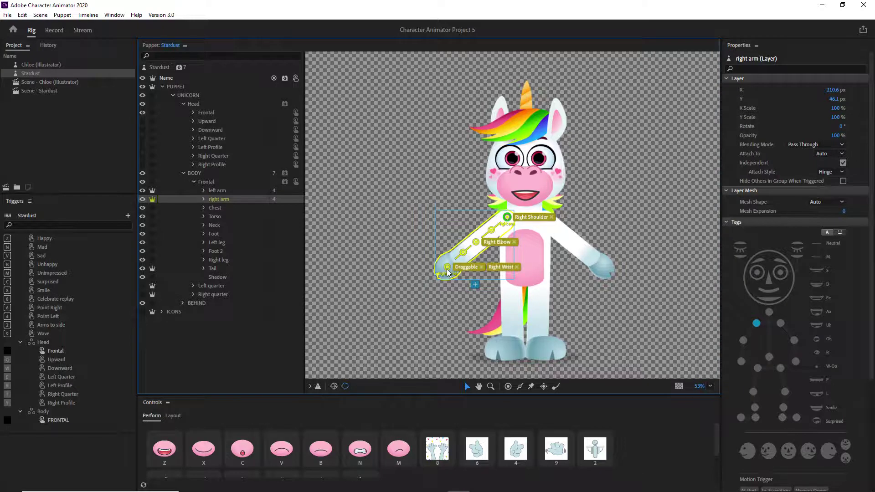
Inspect the Chest, Torso and Neck layers in BODY's Frontal group, checking that they are not independent.
{"action": "left_click", "coordinate": [219, 210]}
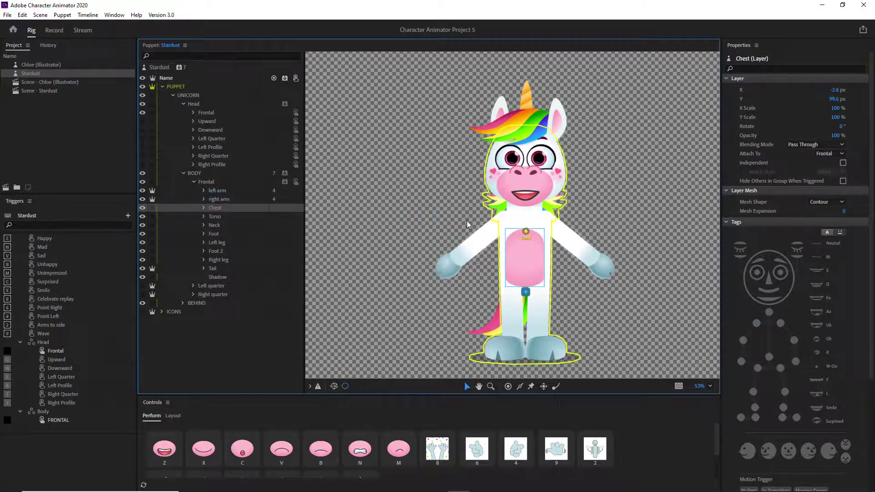
{"action": "left_click", "coordinate": [216, 219]}
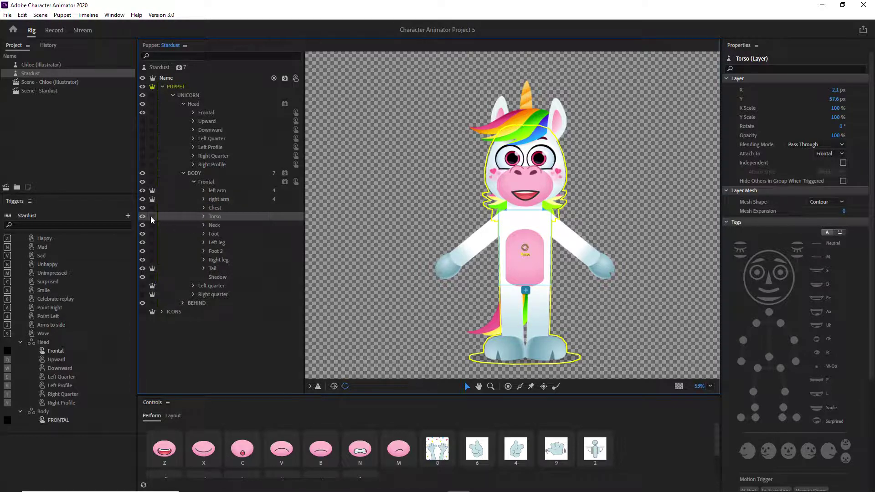
{"action": "left_click", "coordinate": [212, 227]}
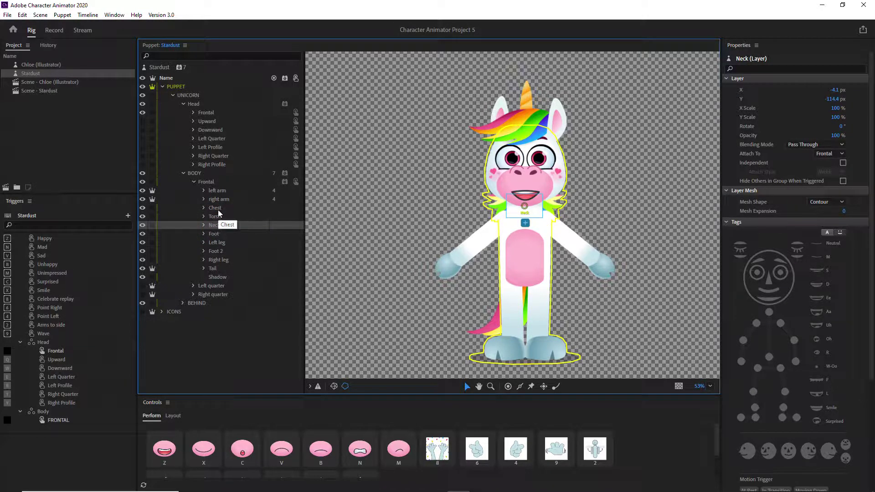
{"action": "left_click", "coordinate": [218, 210]}
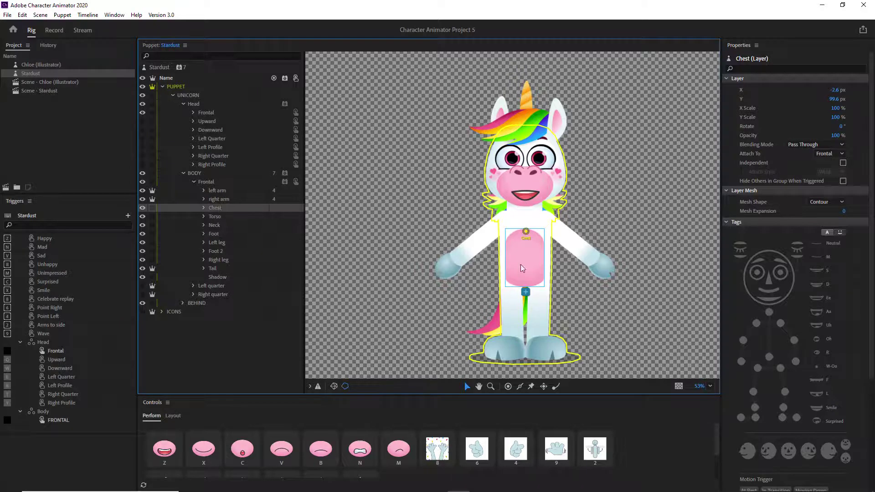
Inspect the Frontal group's feet, legs and independent Tail layer, and collapse the group.
{"action": "left_click", "coordinate": [214, 236]}
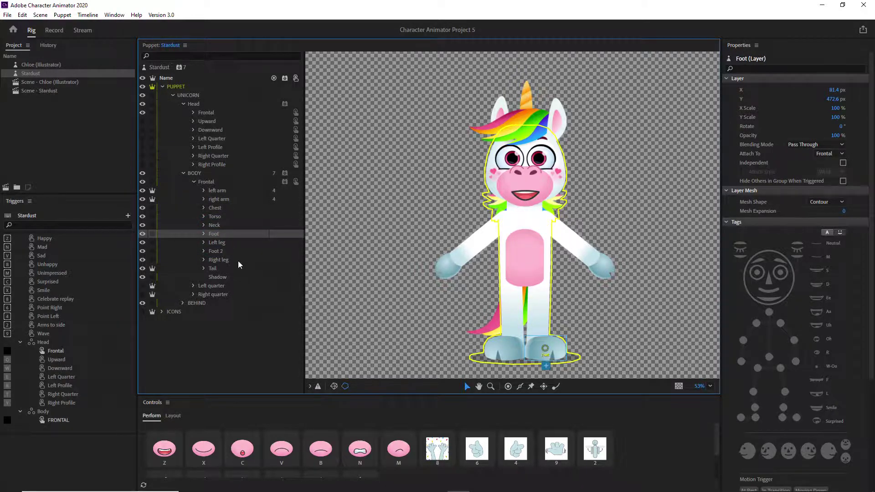
{"action": "left_click", "coordinate": [216, 242]}
{"action": "left_click", "coordinate": [217, 251]}
{"action": "left_click", "coordinate": [220, 259]}
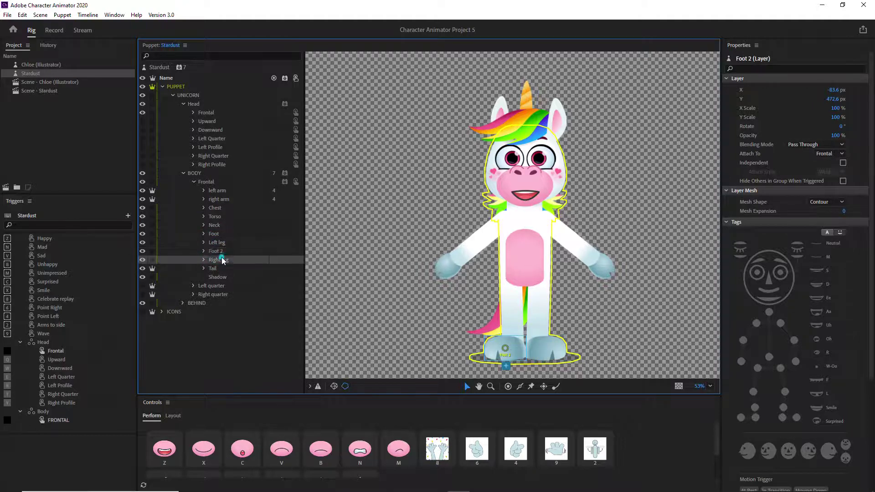
{"action": "left_click", "coordinate": [219, 269]}
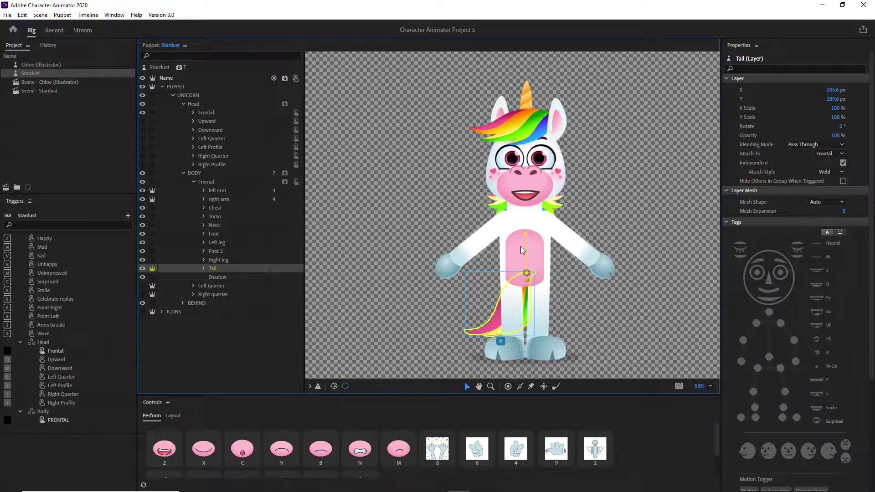
{"action": "left_click", "coordinate": [194, 182]}
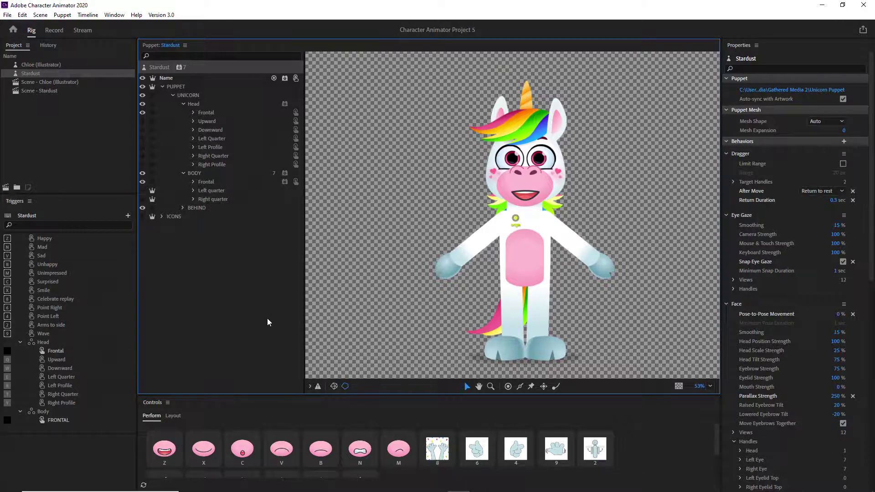
Enlarge the Controls panel to show both rows of trigger thumbnails.
{"action": "left_click", "coordinate": [369, 392]}
{"action": "left_click_drag", "start_coordinate": [369, 393], "coordinate": [370, 361]}
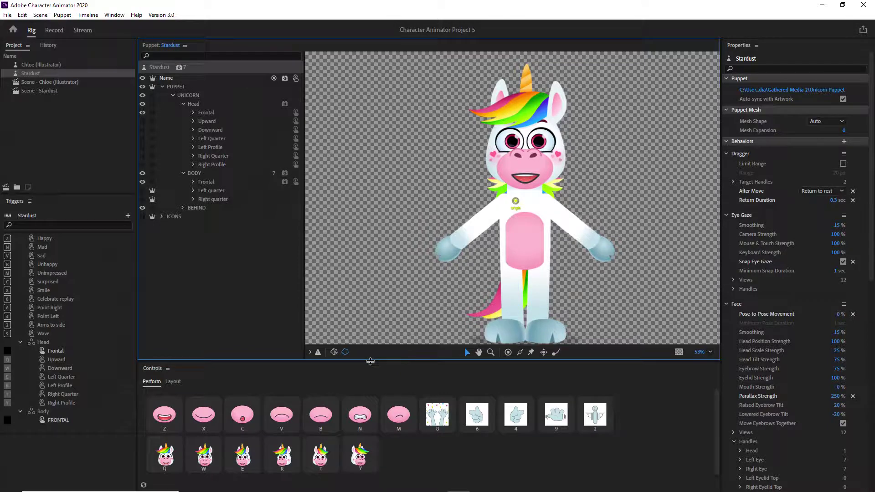